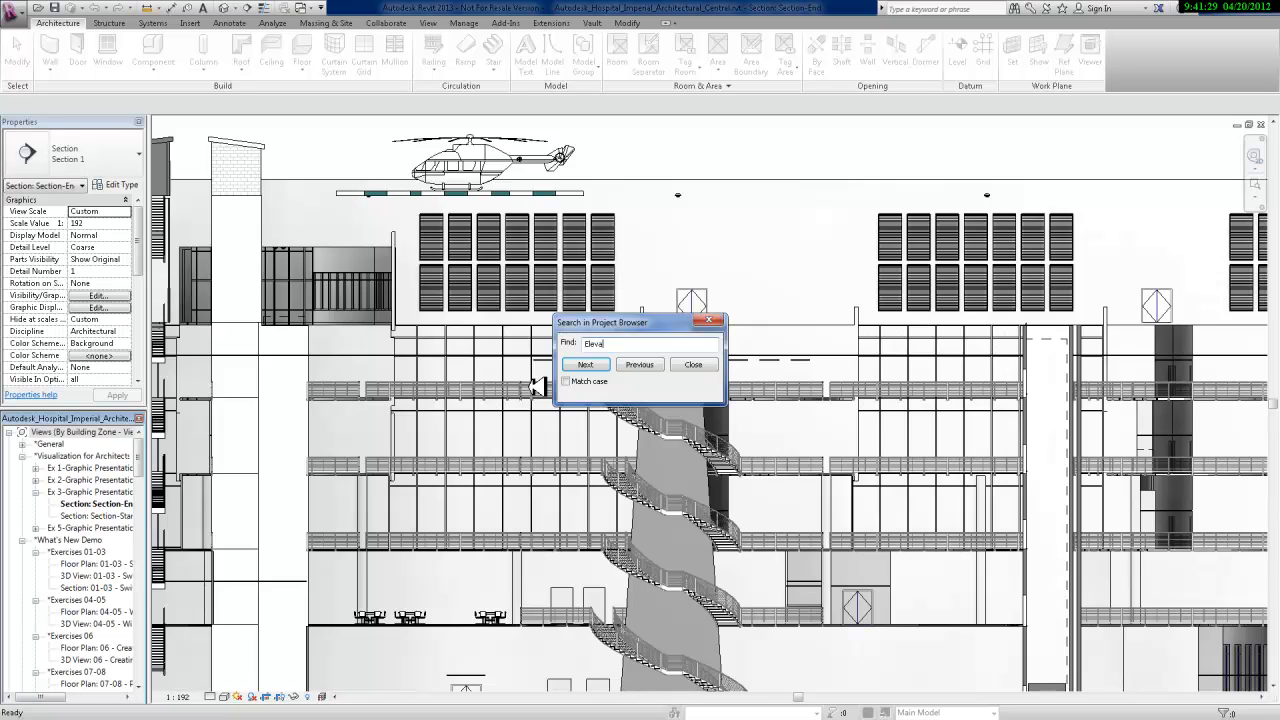
Step: Search the Project Browser for elevation and section views, and enter Door as the search term
left_click(588, 365)
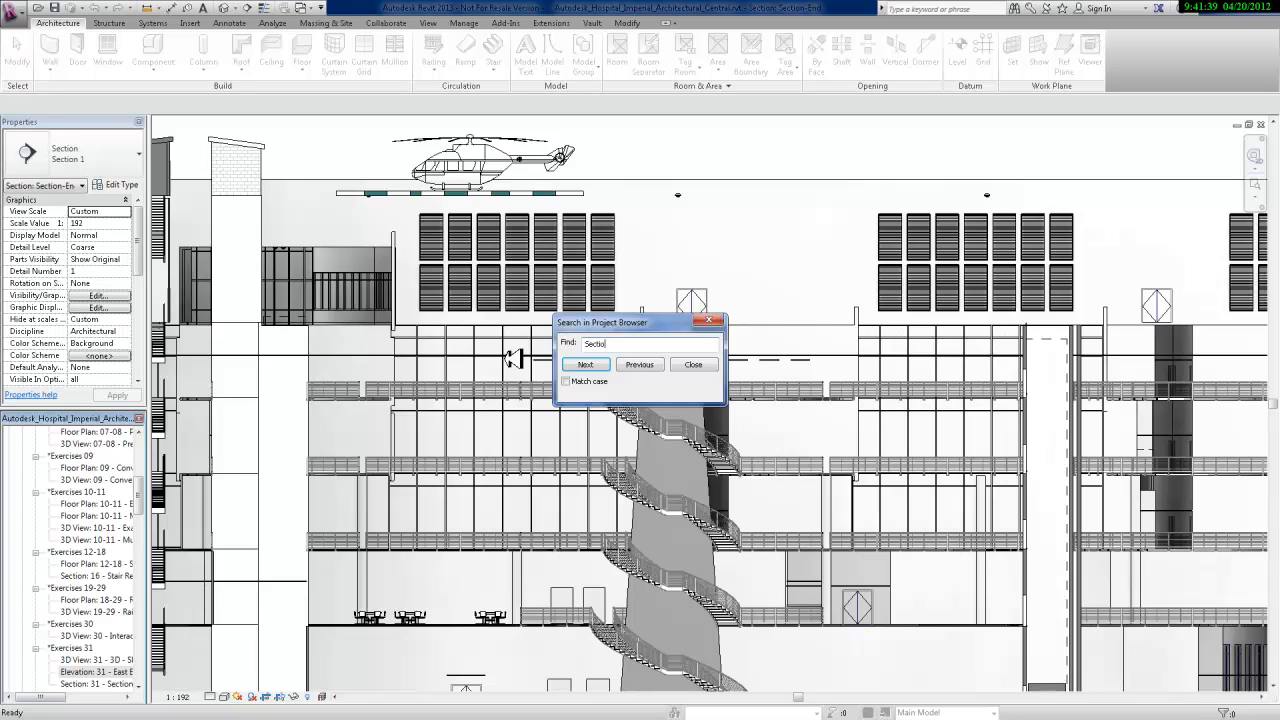
left_click(586, 364)
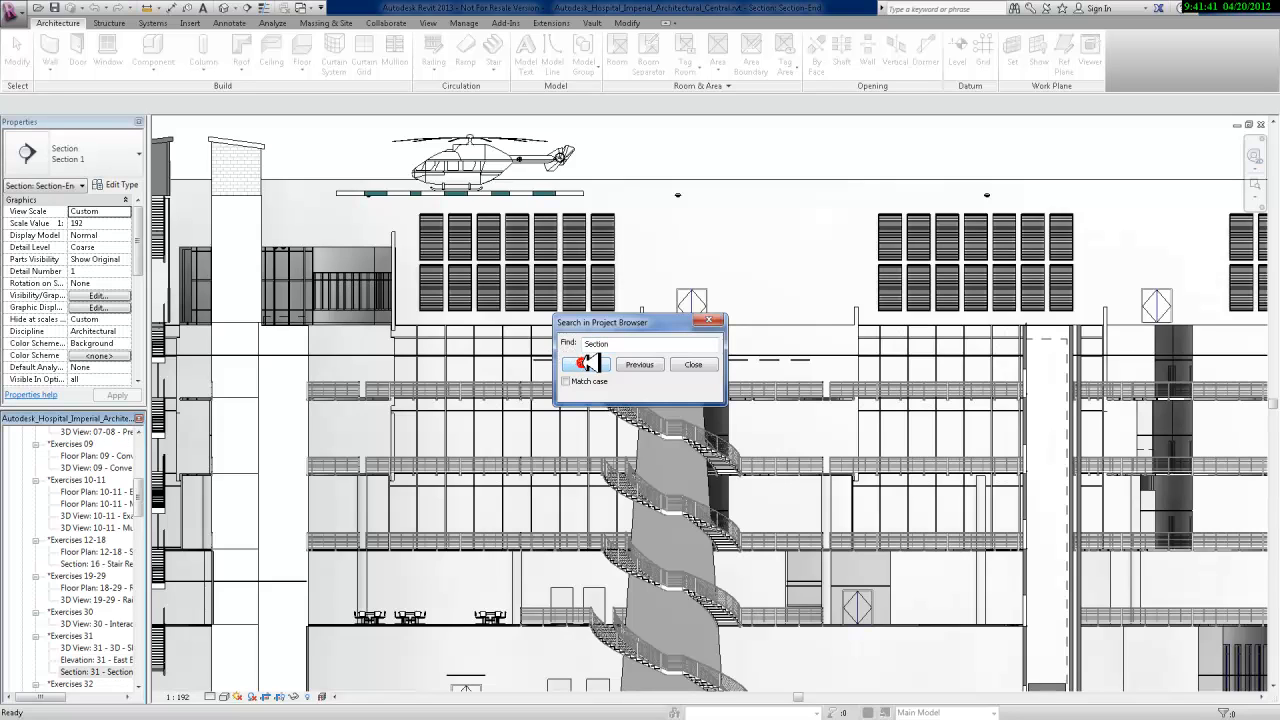
left_click(588, 364)
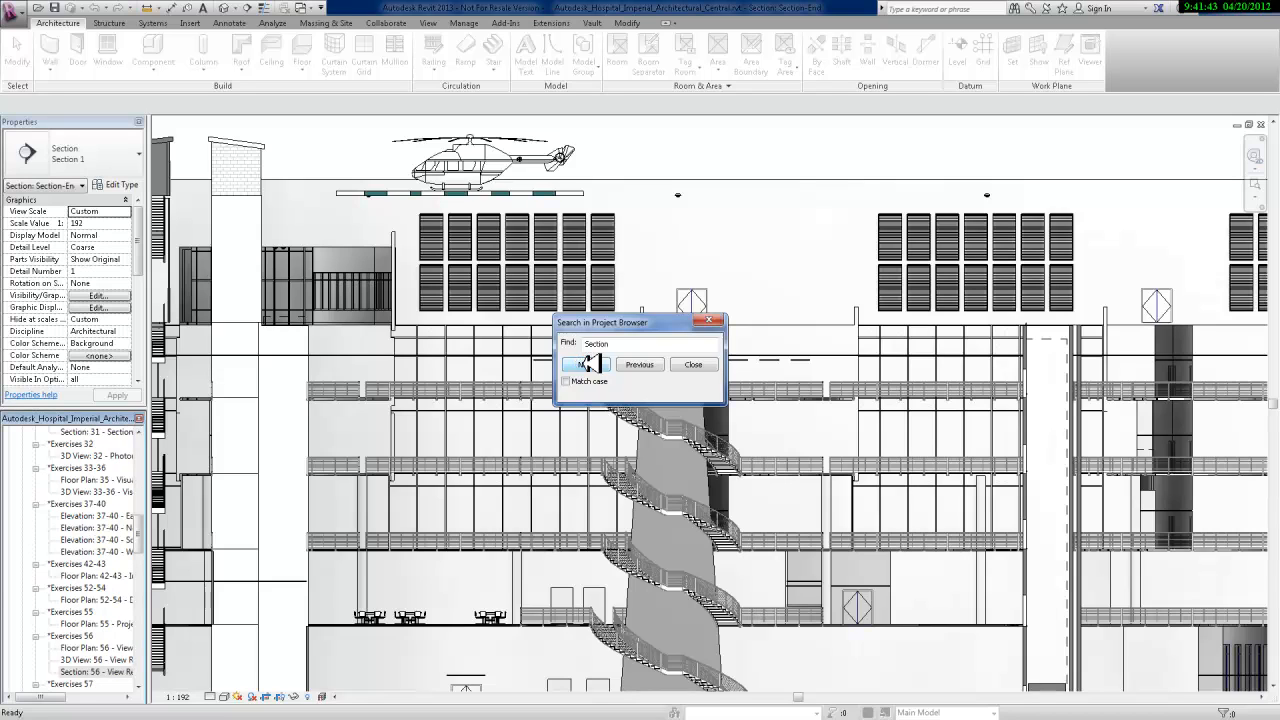
left_click(588, 364)
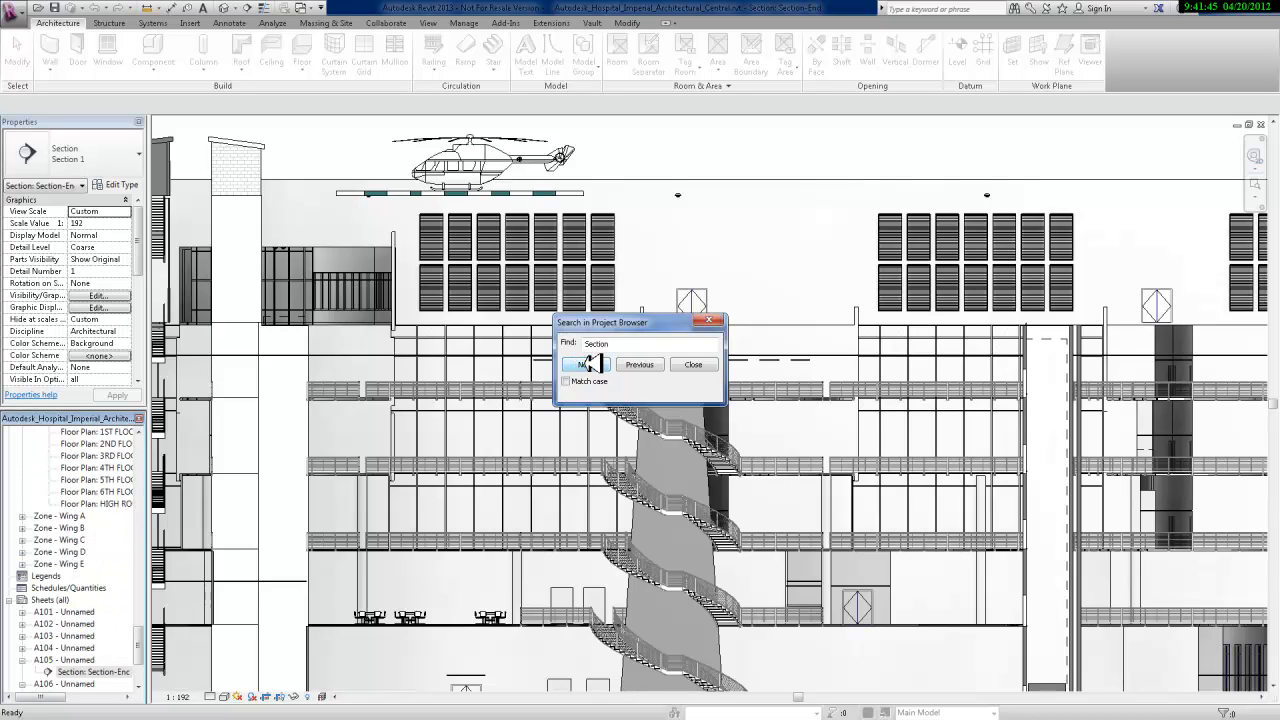
double_click(603, 345)
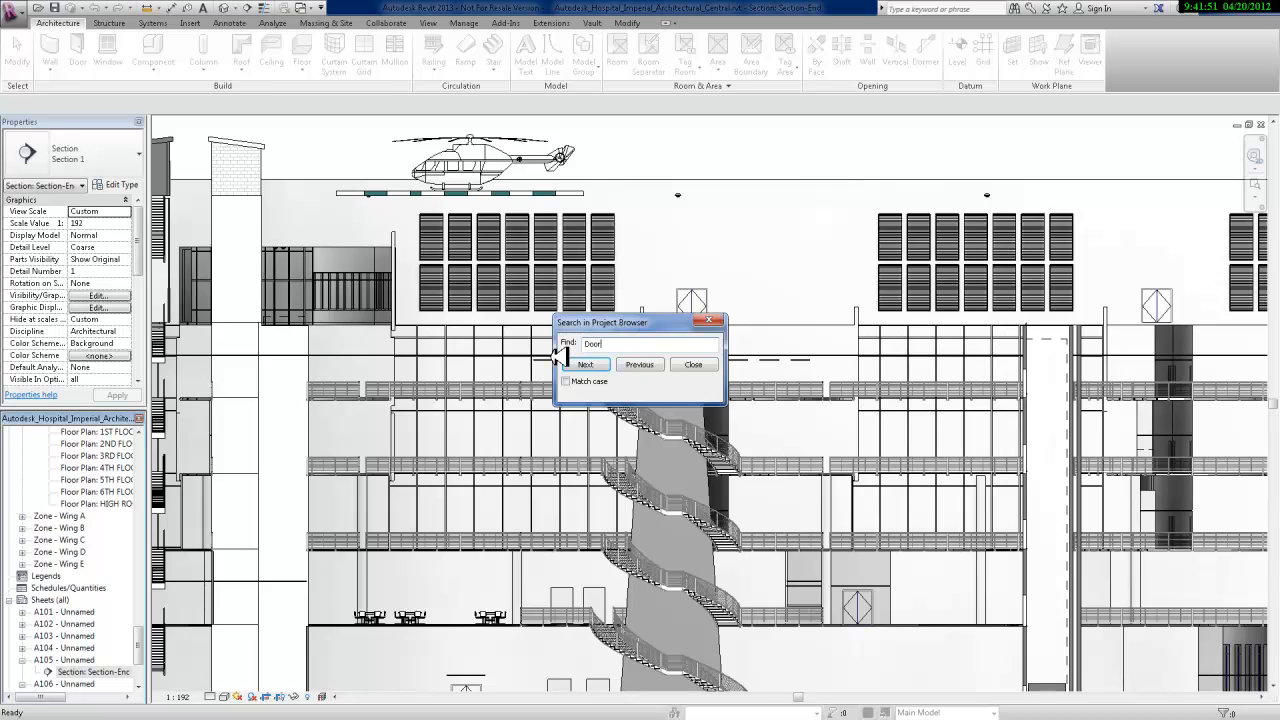
Step: Open the 37-40 East Elevation view from the Project Browser
left_click(116, 517)
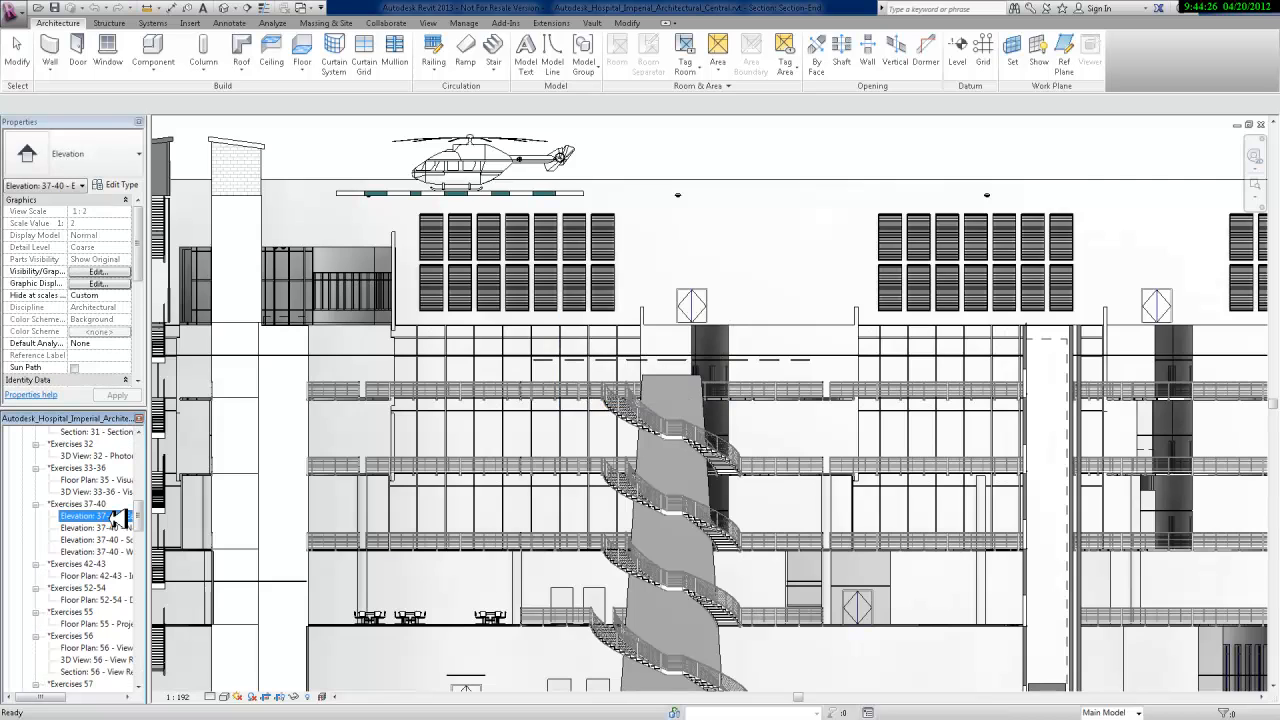
double_click(116, 517)
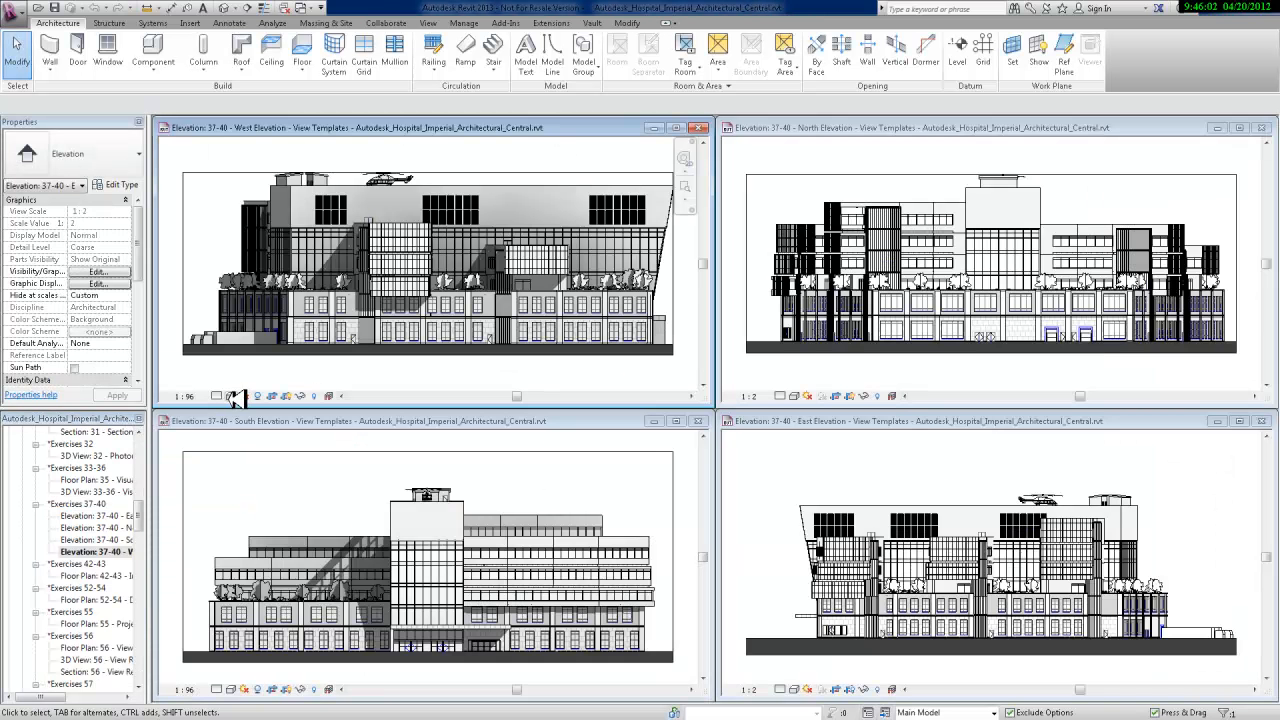
Step: Set the West Elevation's visual style to Shaded and the South Elevation's view scale to 1:100
left_click(233, 396)
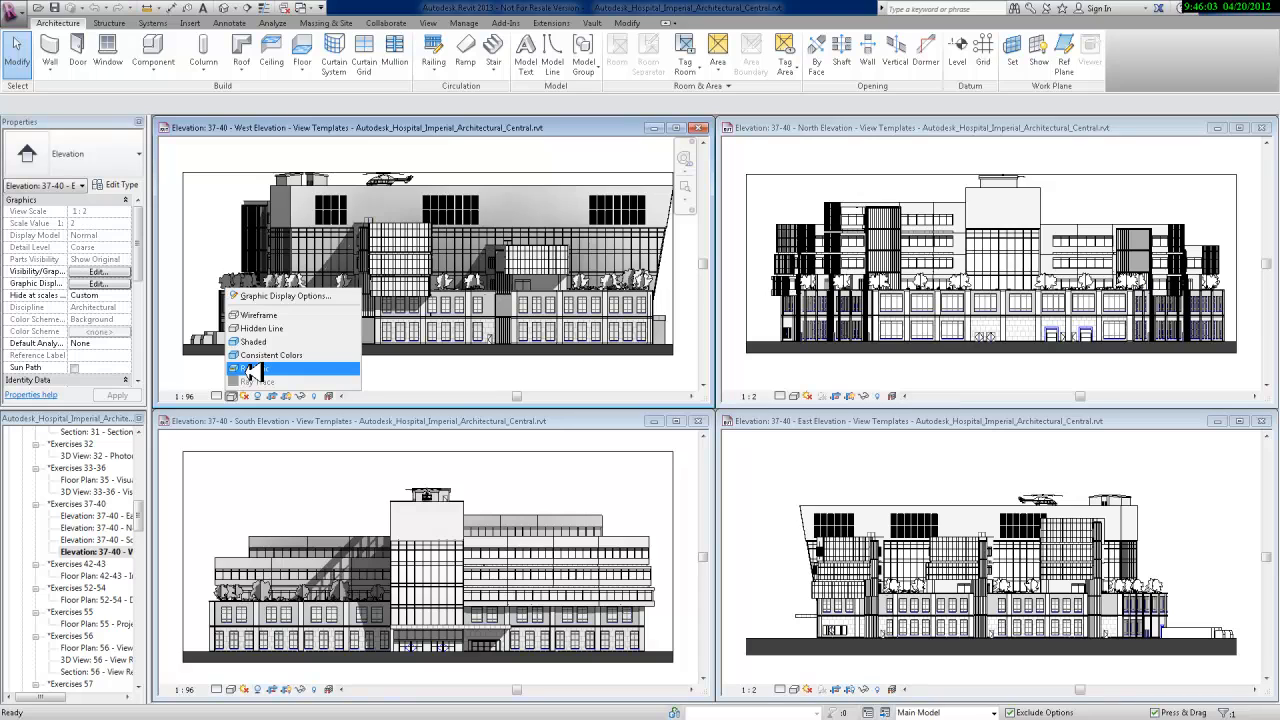
left_click(265, 342)
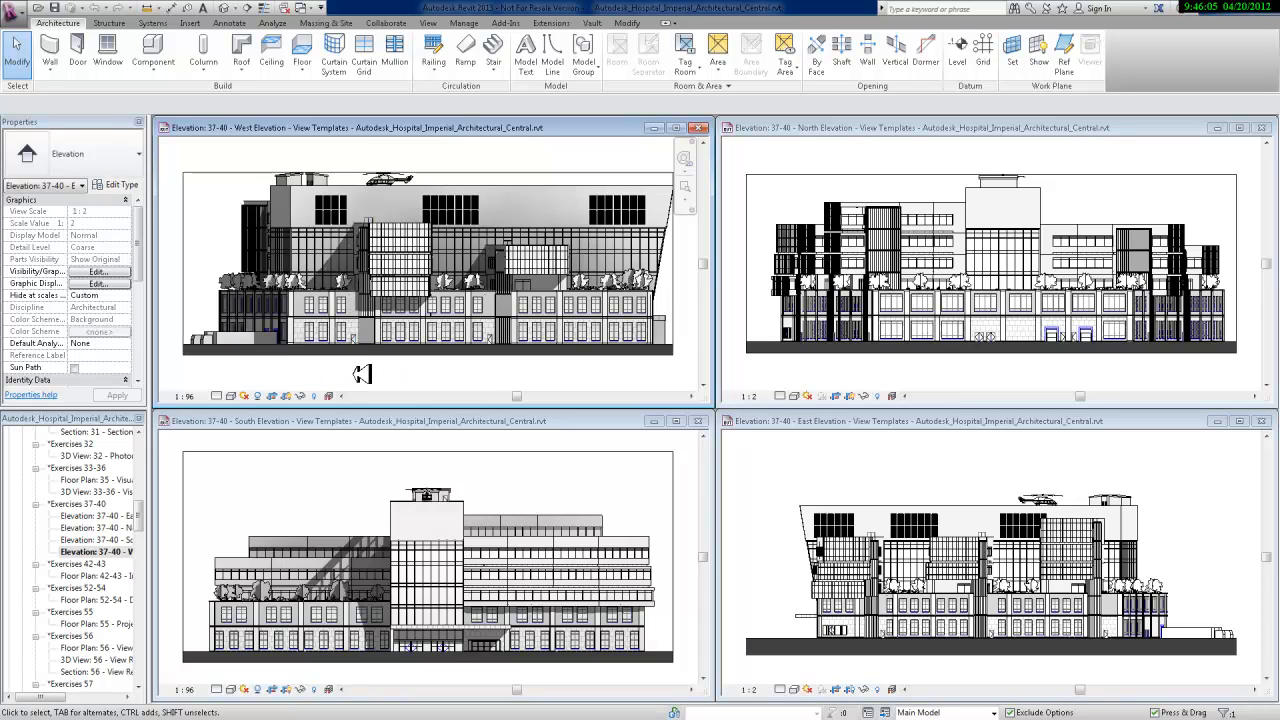
left_click(188, 690)
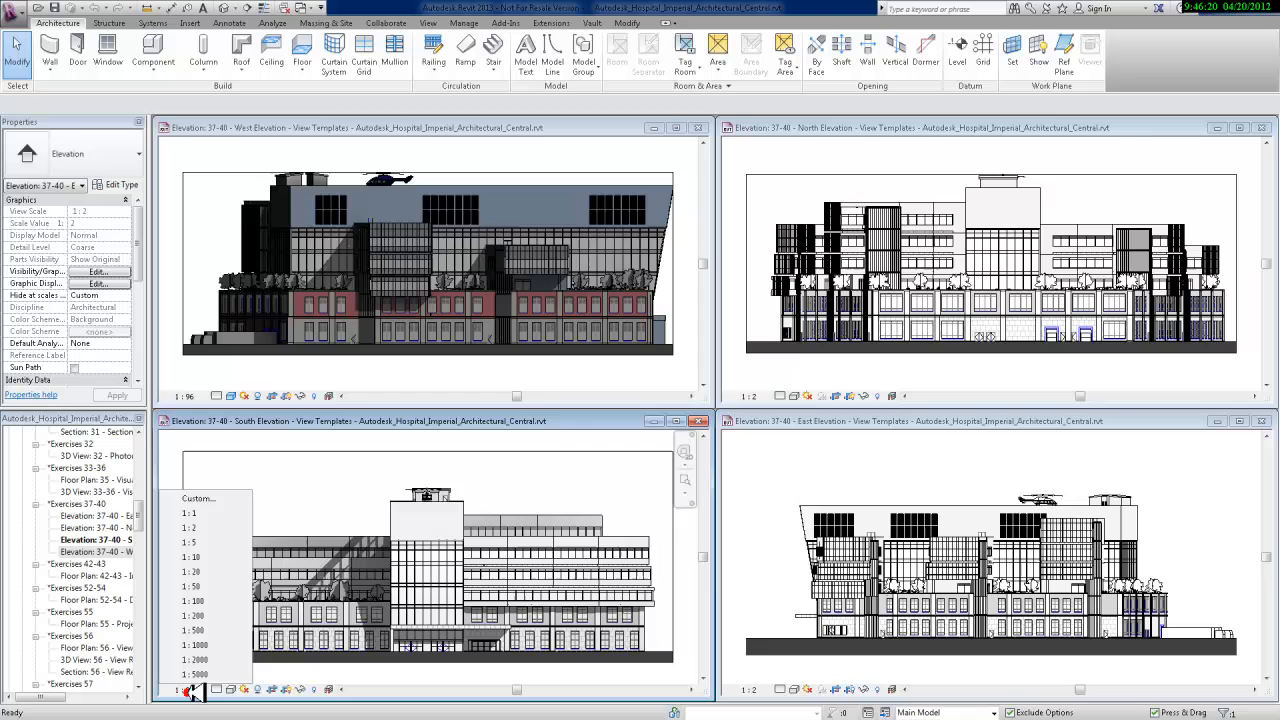
left_click(200, 601)
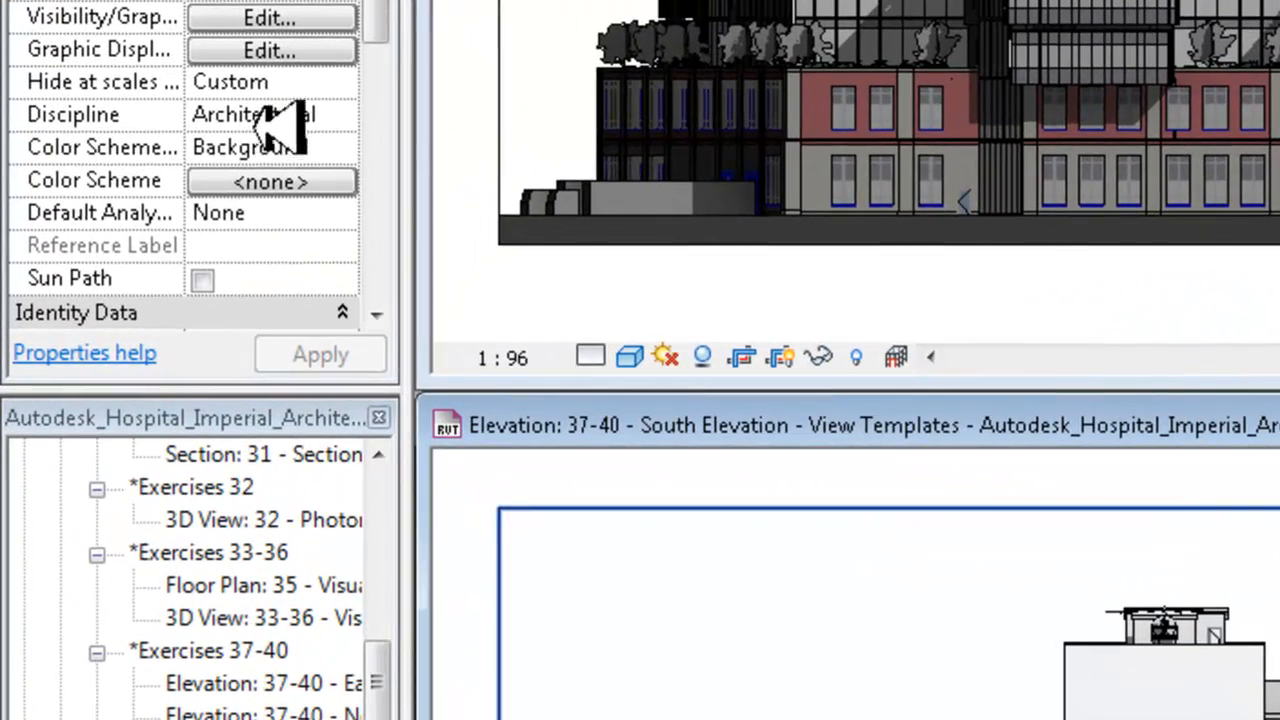
Step: Examine the available Discipline options for the South Elevation view
left_click(338, 115)
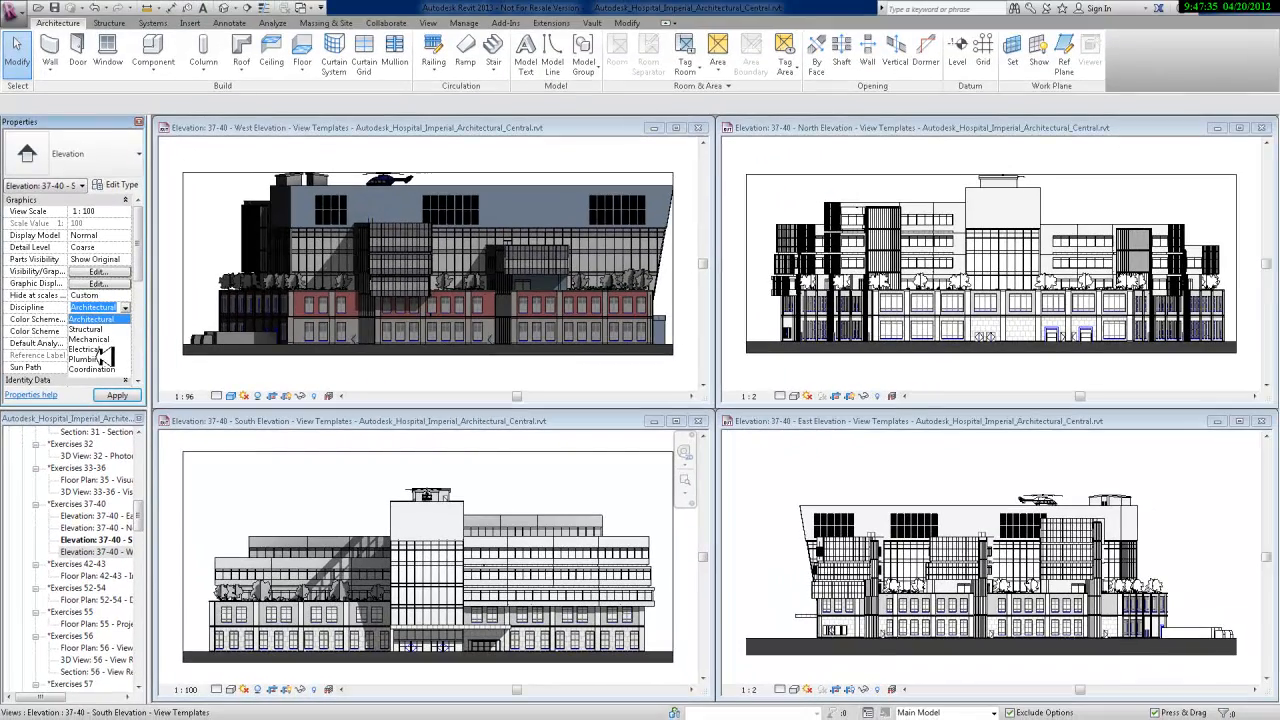
left_click(230, 468)
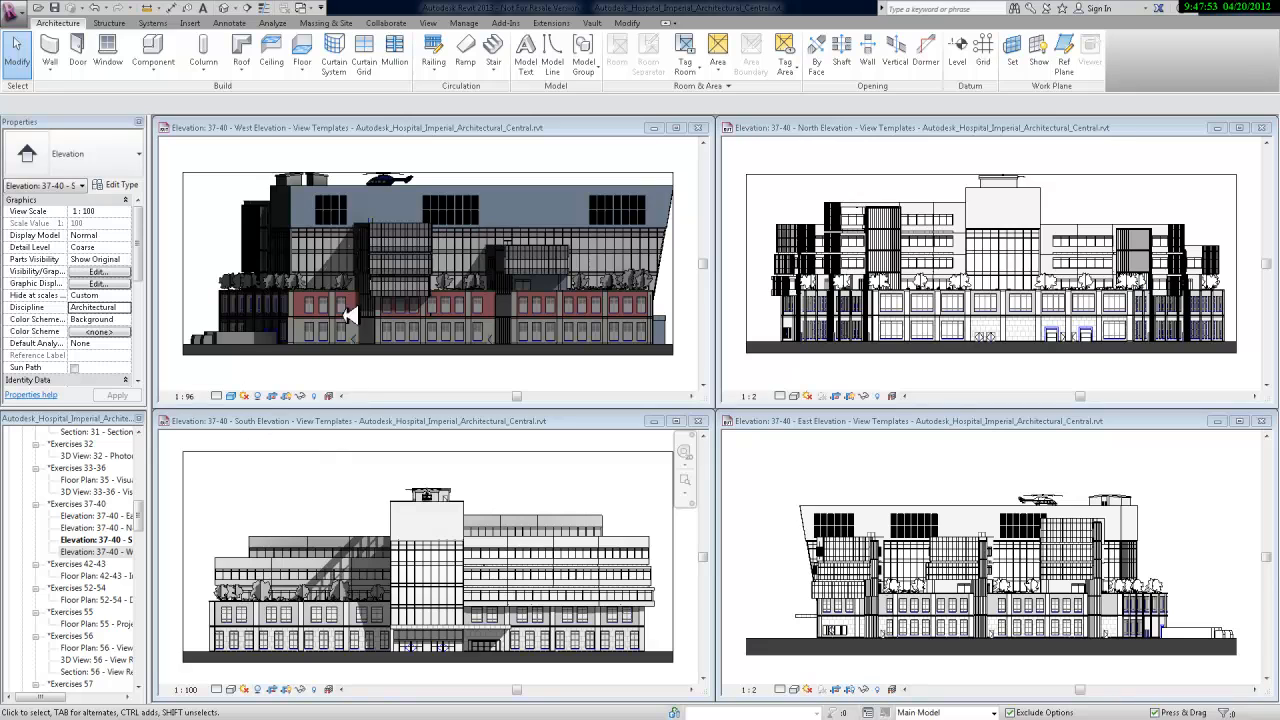
Step: Open the View Templates manager to review the project's templates
left_click(438, 25)
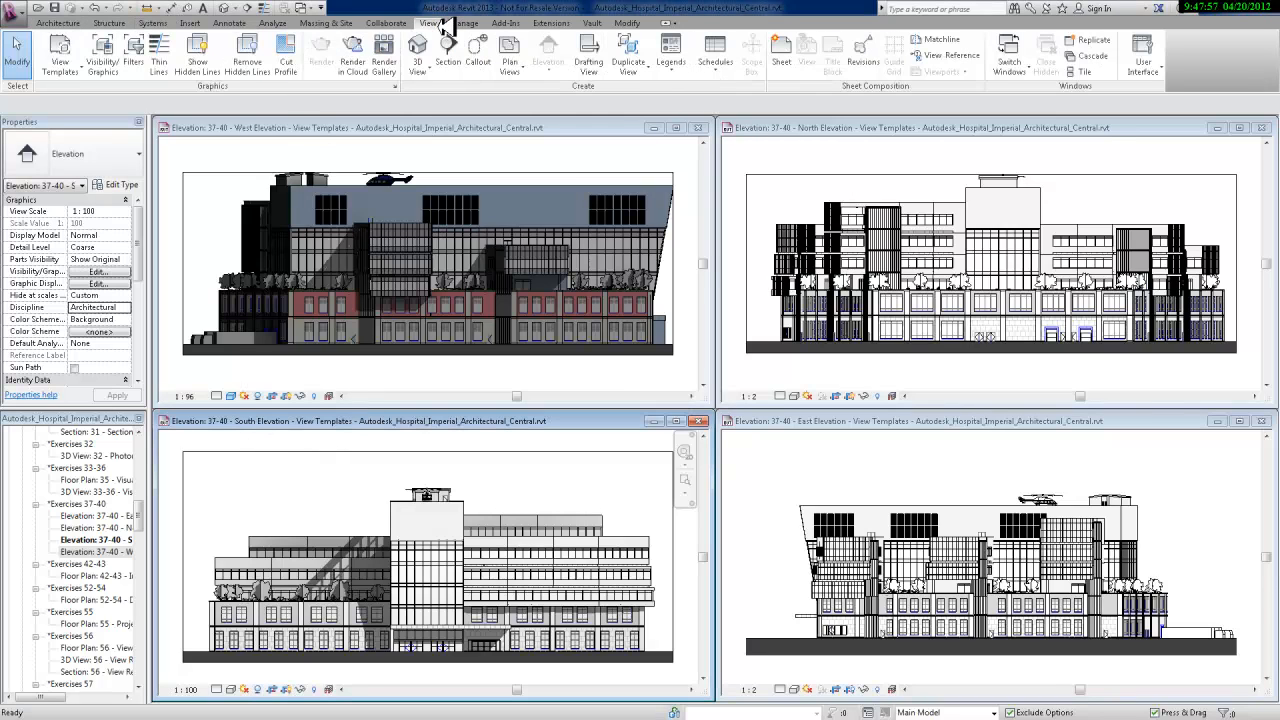
left_click(84, 60)
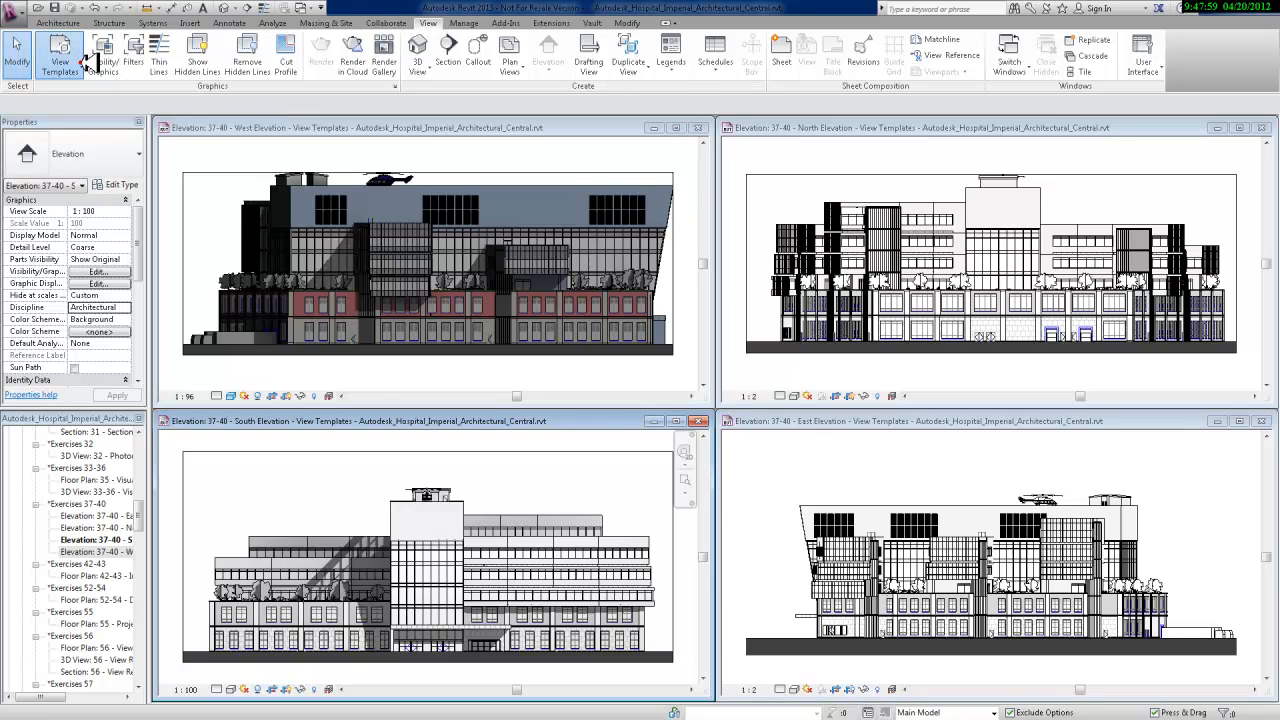
left_click(104, 149)
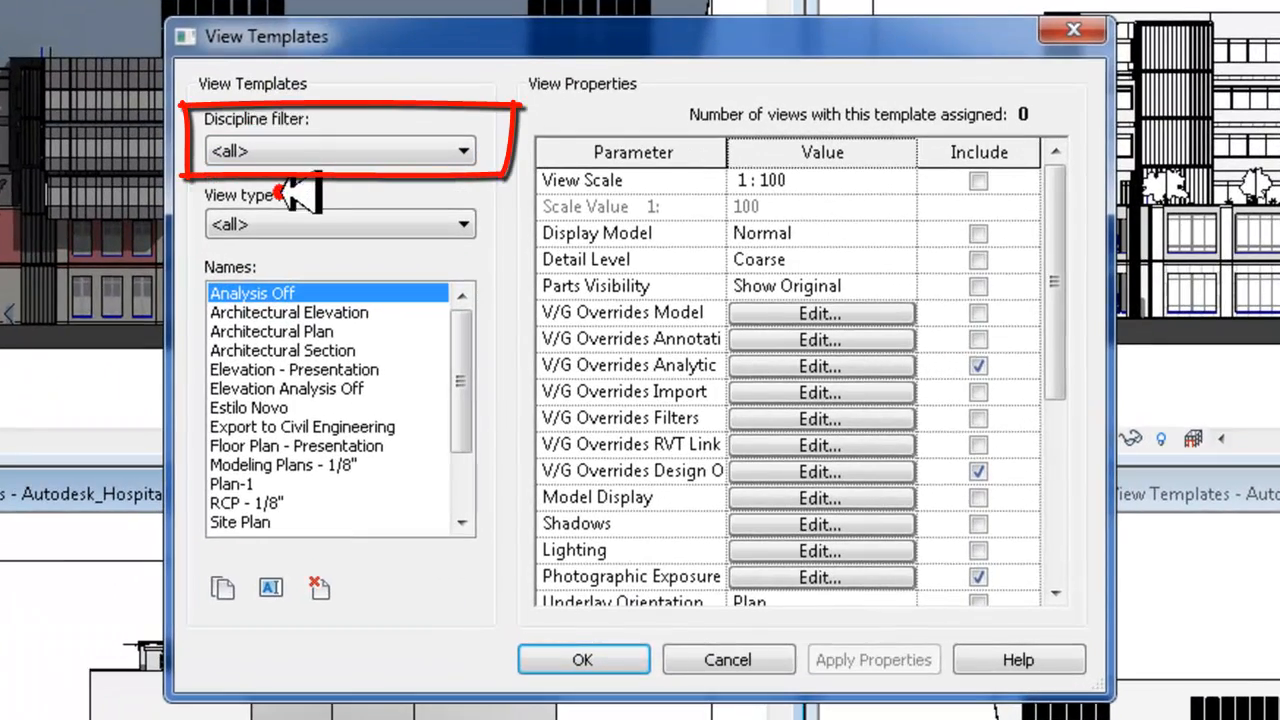
Step: Examine the choices in the discipline filter and the view type filter for view templates
left_click(300, 152)
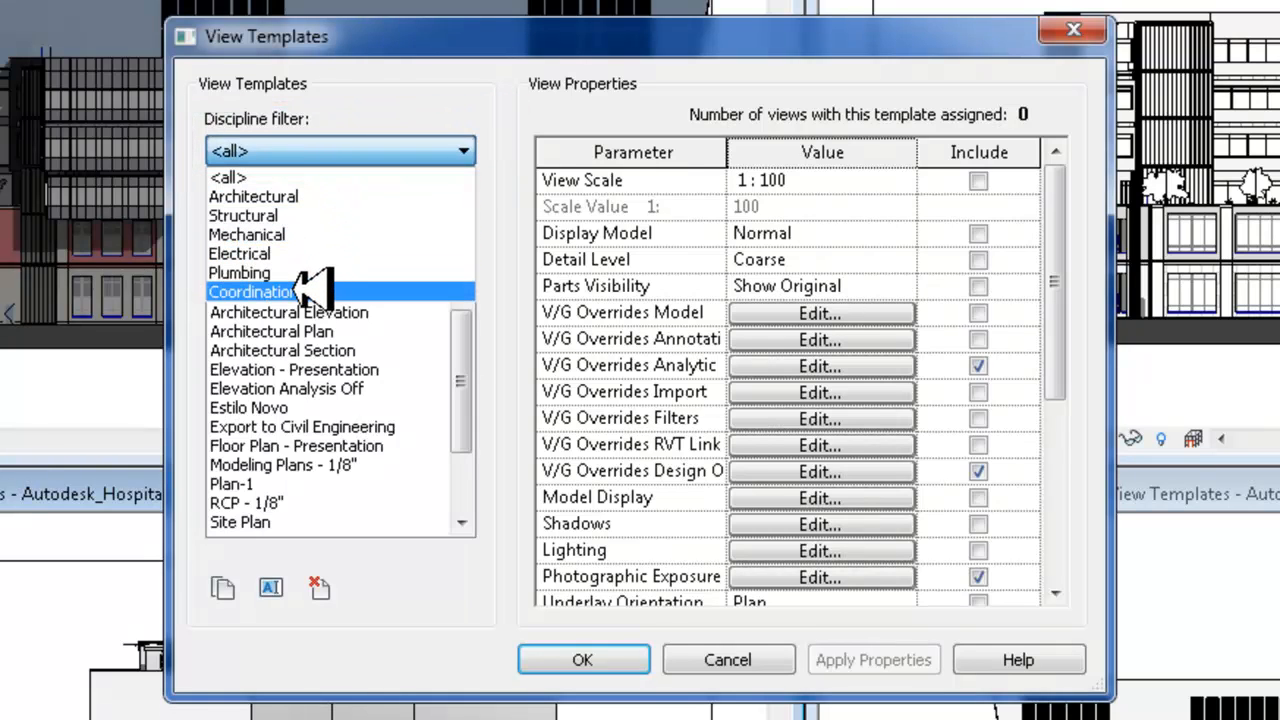
left_click(343, 92)
left_click(331, 224)
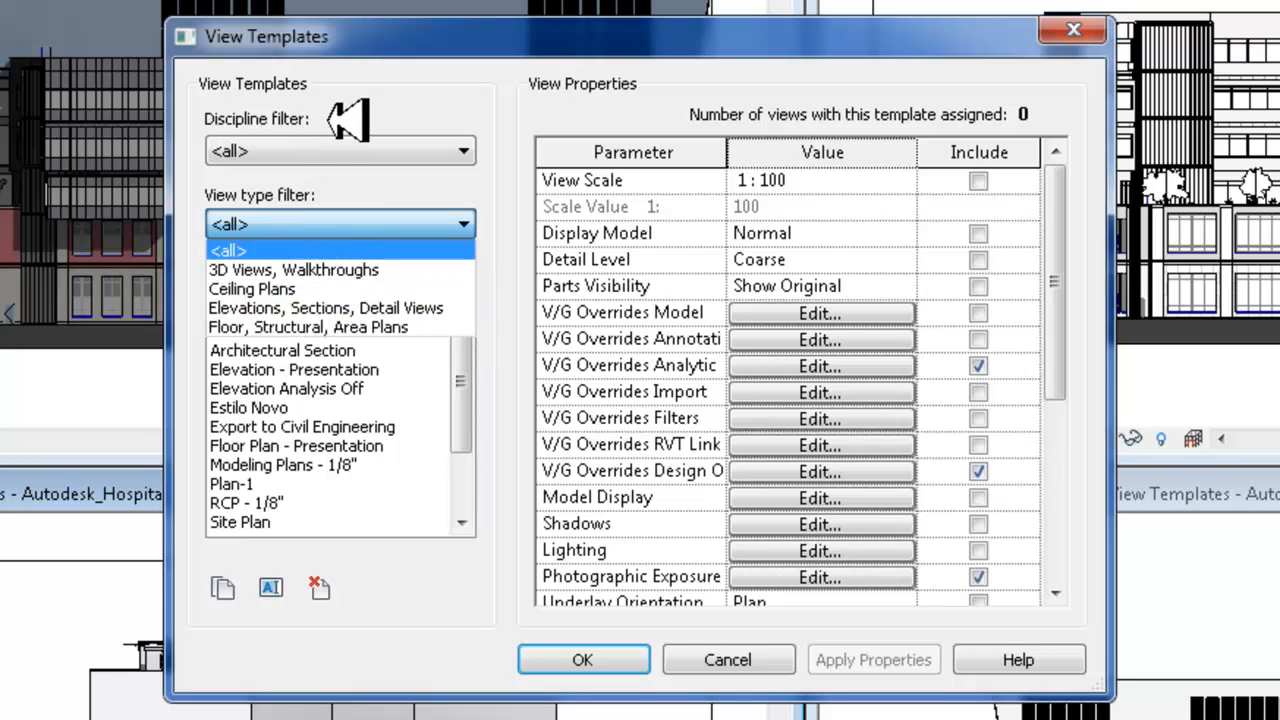
left_click(347, 119)
Step: Examine the Photographic Exposure and Model Display settings in the Analysis Off template's graphic display options, discarding any changes
left_click_drag(1057, 355, 1057, 414)
left_click(599, 470)
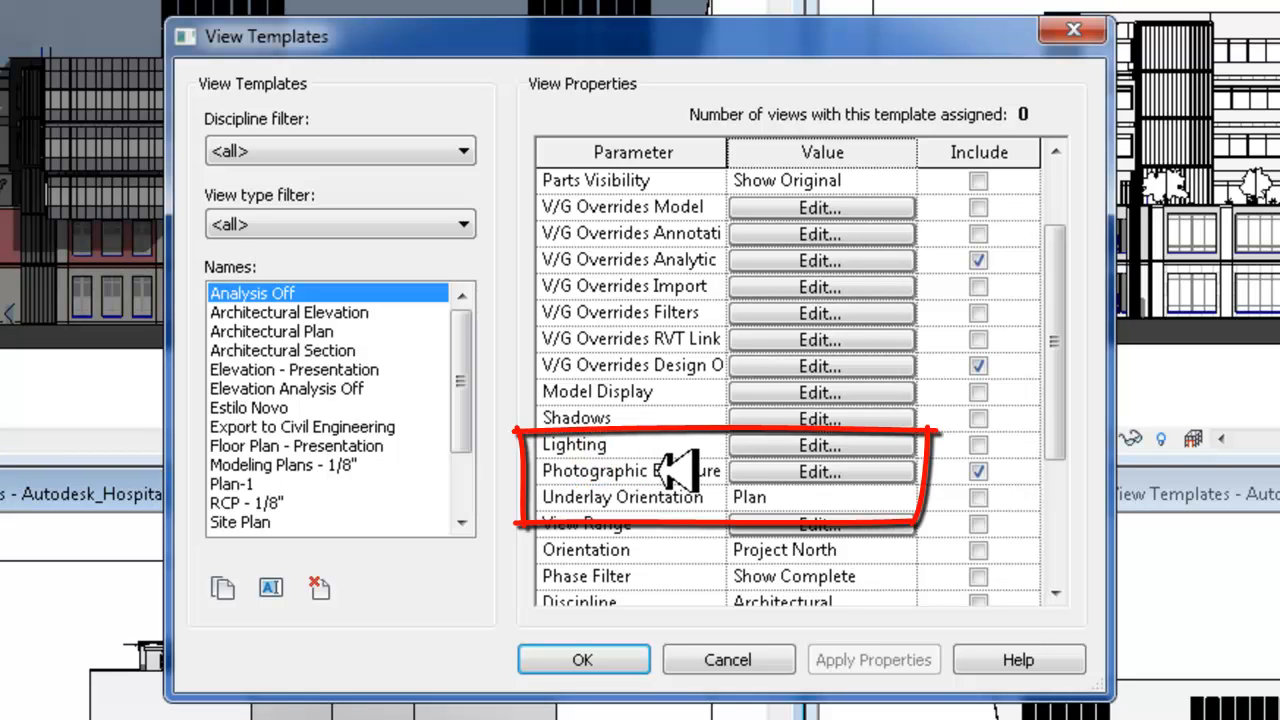
left_click(800, 471)
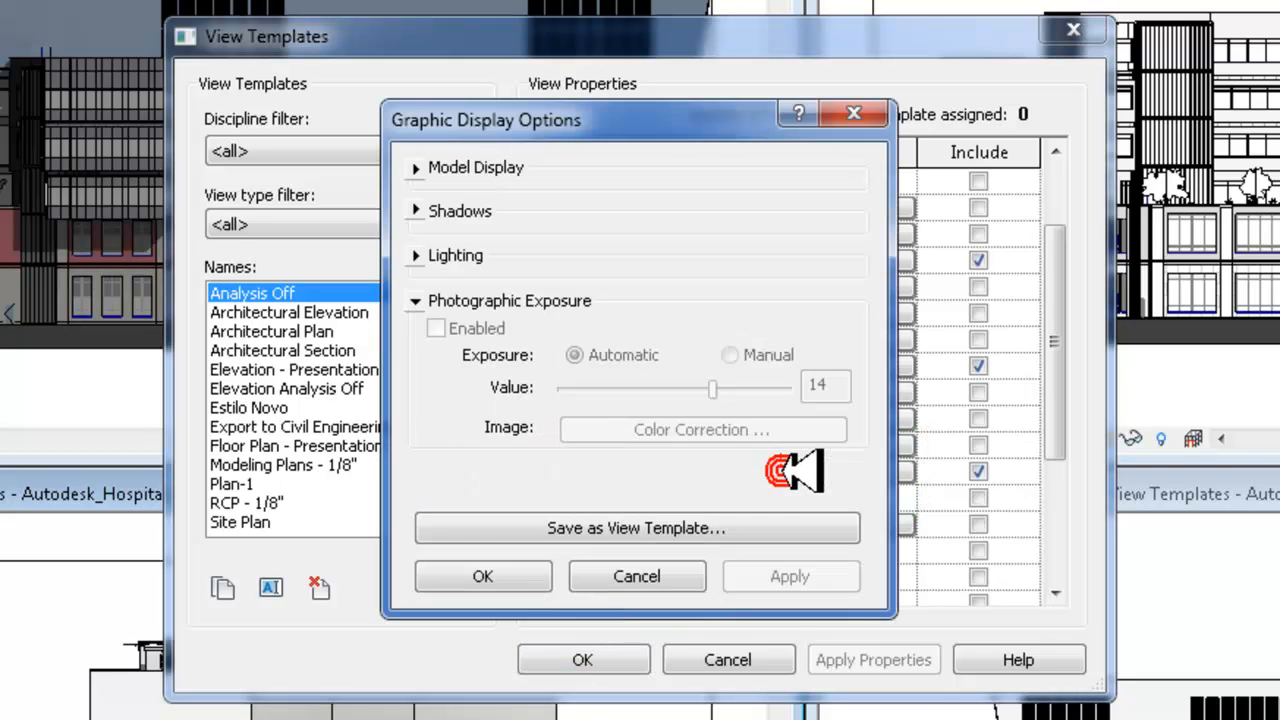
left_click(416, 168)
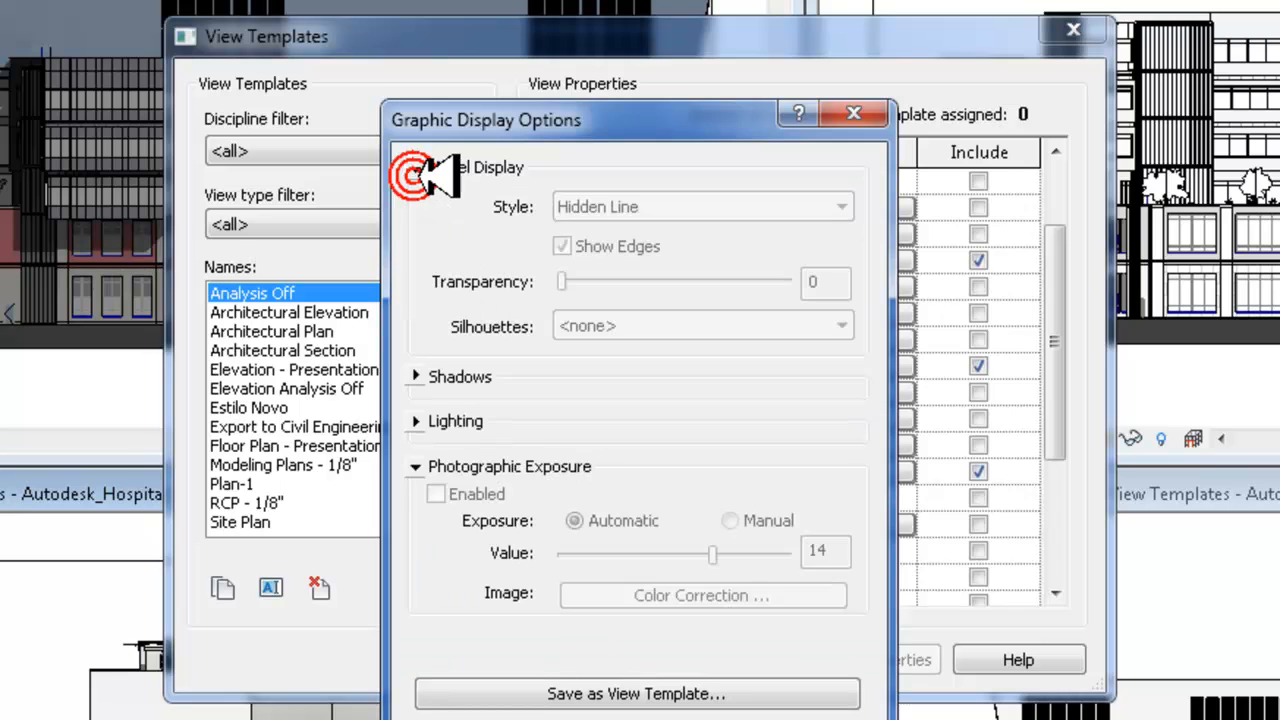
left_click(418, 168)
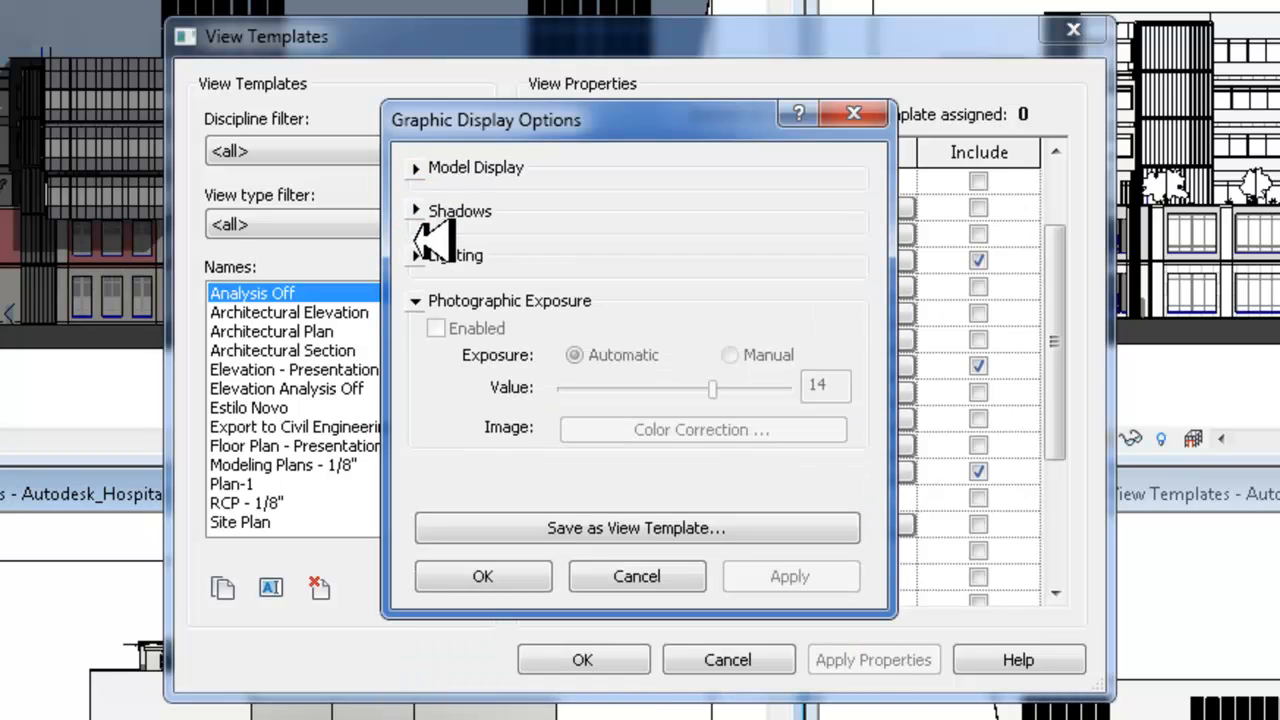
left_click(688, 576)
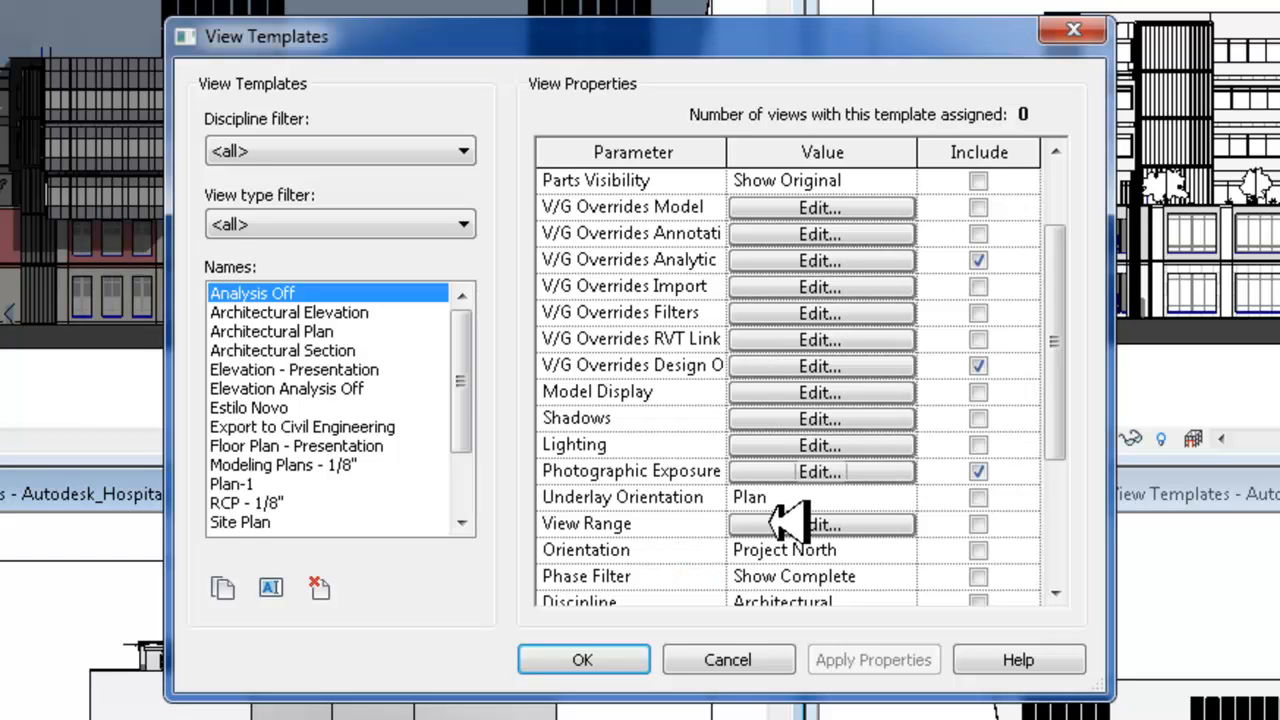
Step: Examine the Underlay Orientation choices of the Analysis Off view template
left_click(822, 497)
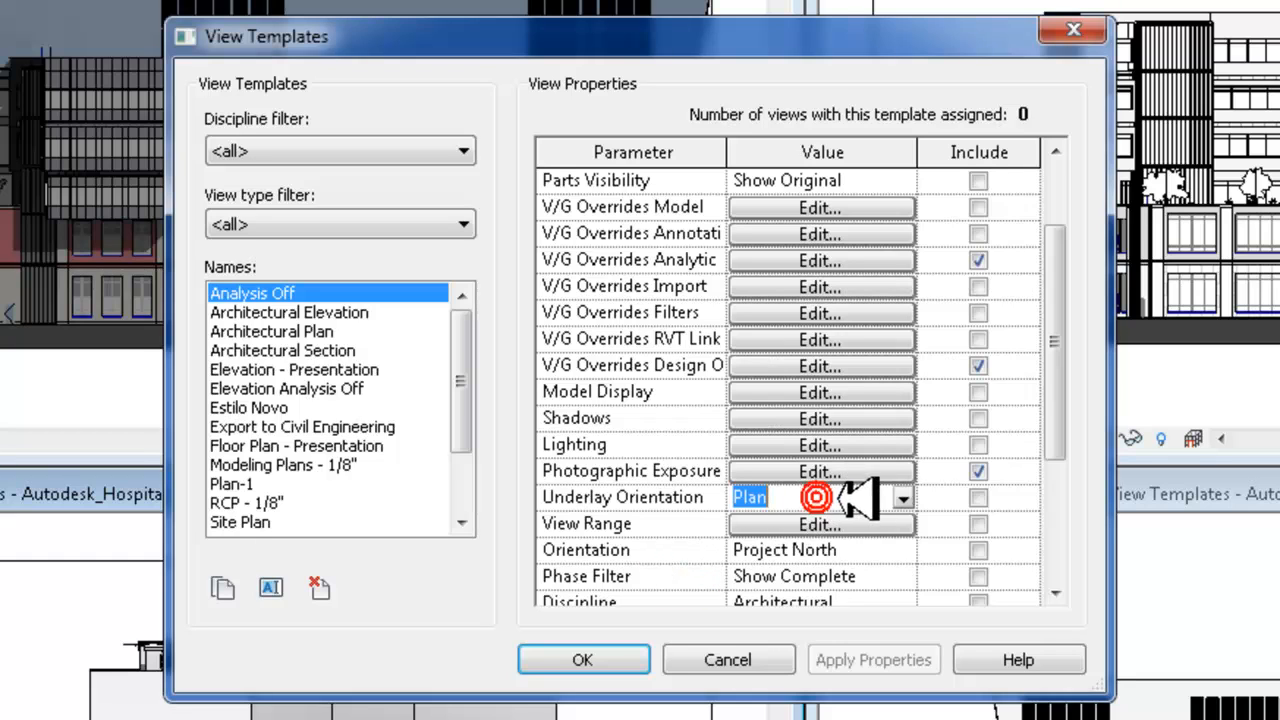
left_click(902, 497)
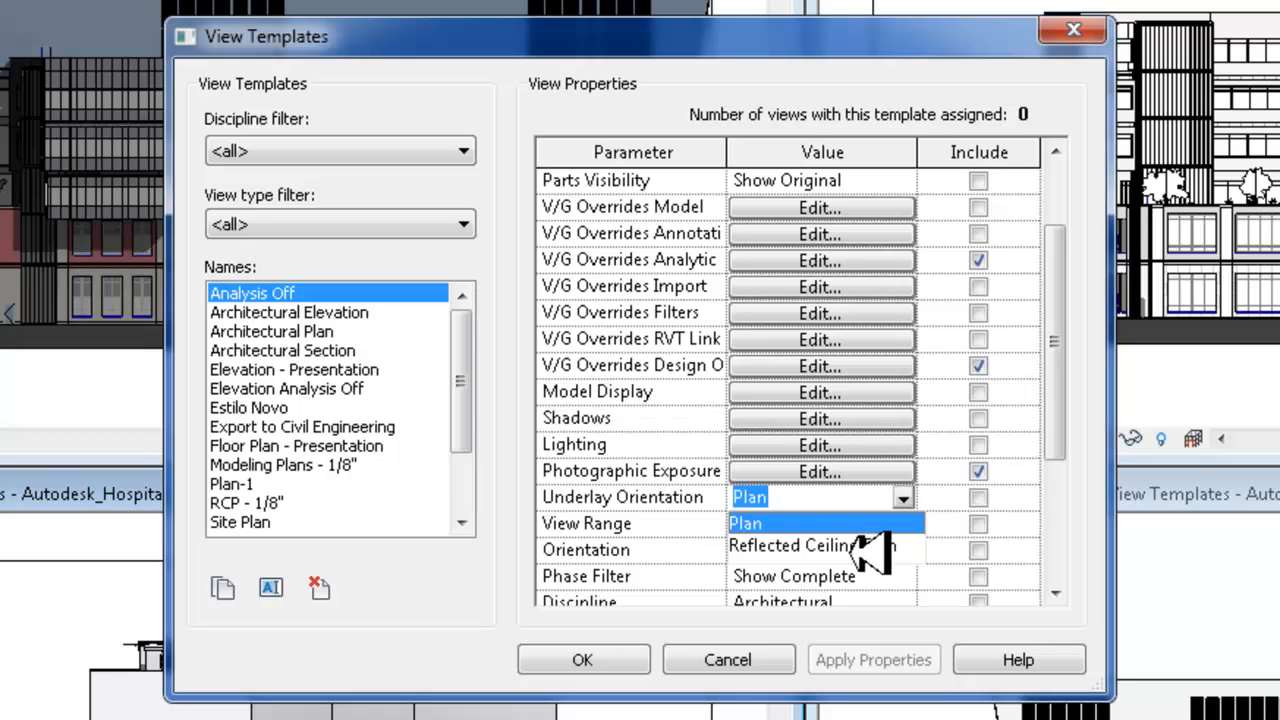
left_click(880, 495)
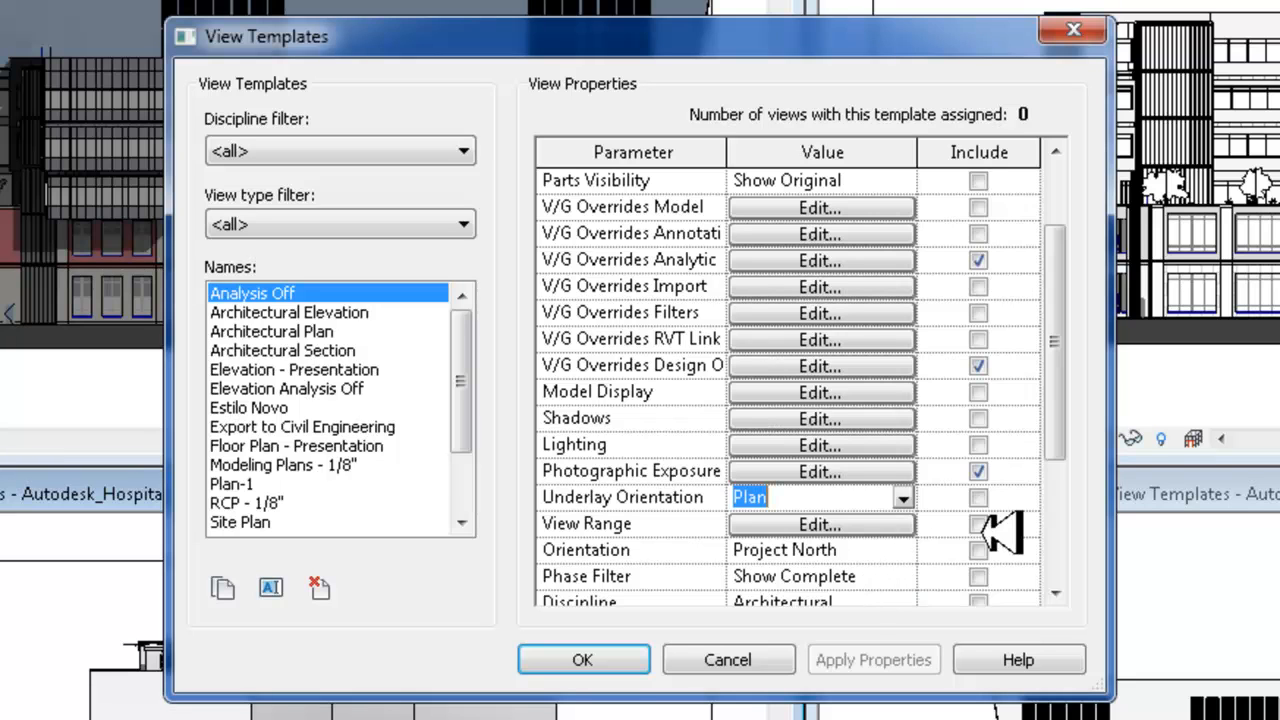
Step: Examine the Color Scheme Location choices and the Color Scheme definition of the Analysis Off view template
mouse_move(1055, 385)
left_mouse_down()
mouse_move(1088, 510)
mouse_move(1050, 528)
left_mouse_up()
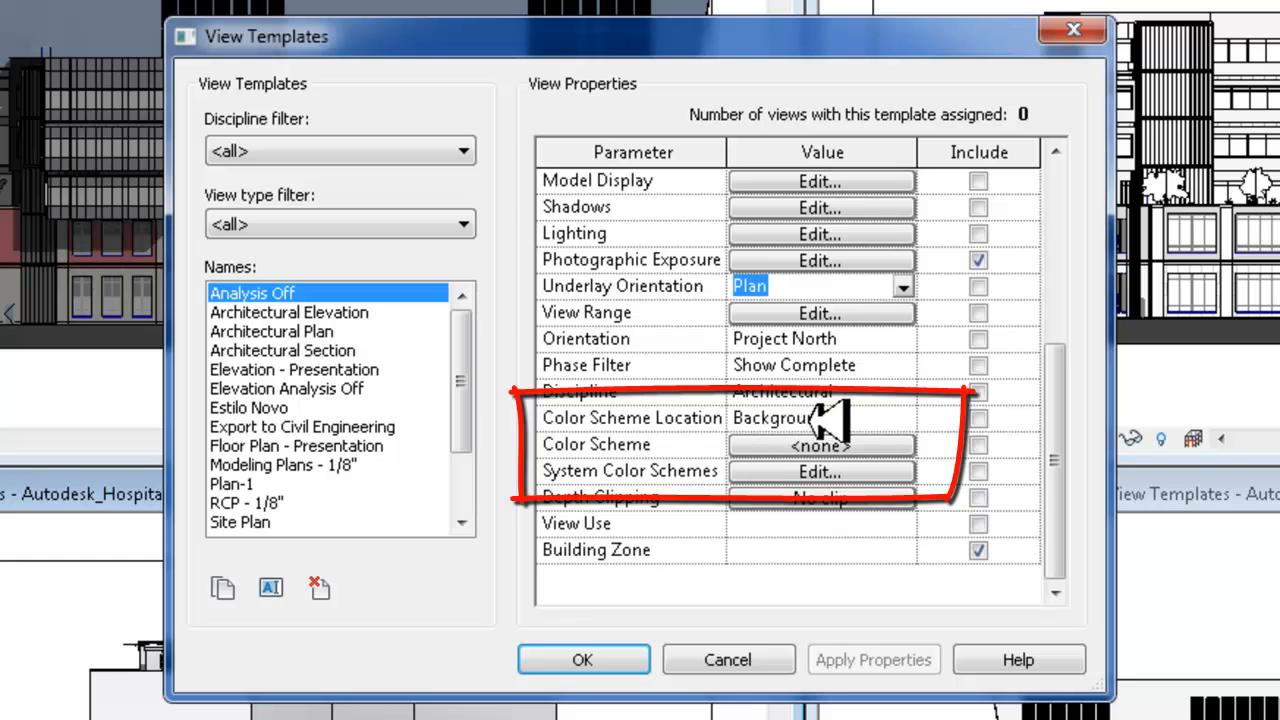
left_click(895, 418)
left_click(906, 418)
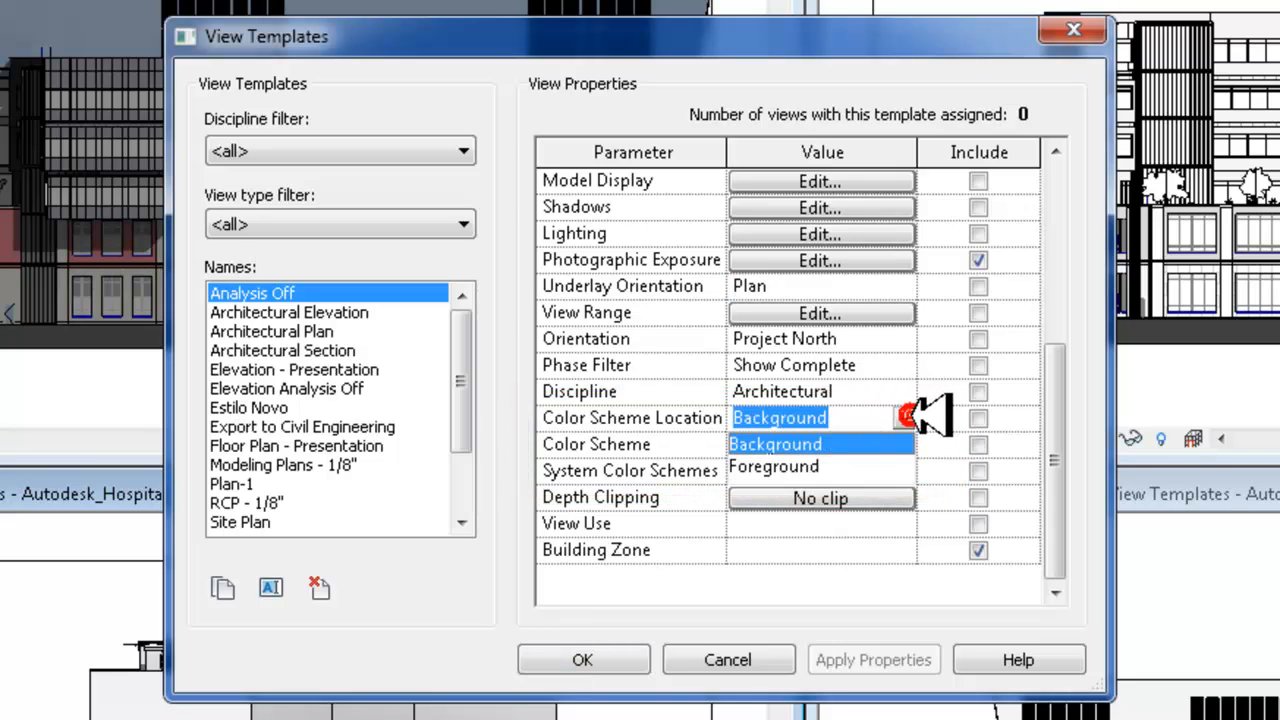
left_click(855, 428)
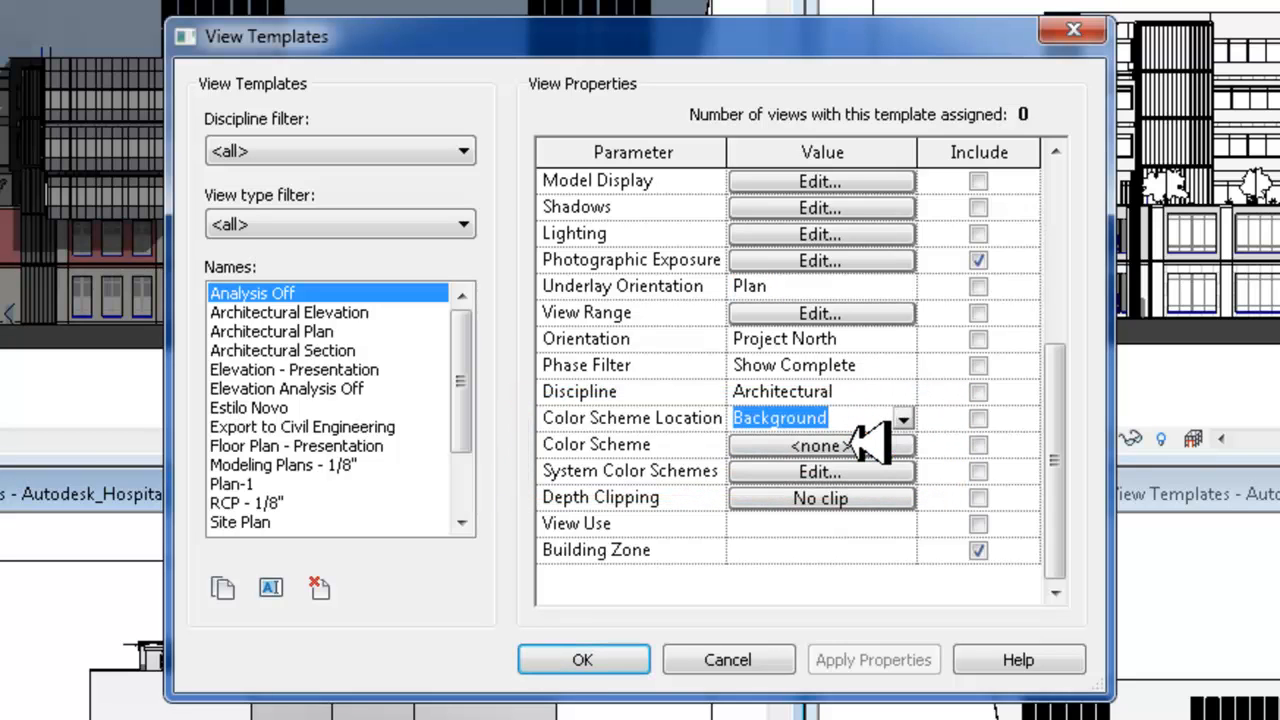
left_click(857, 445)
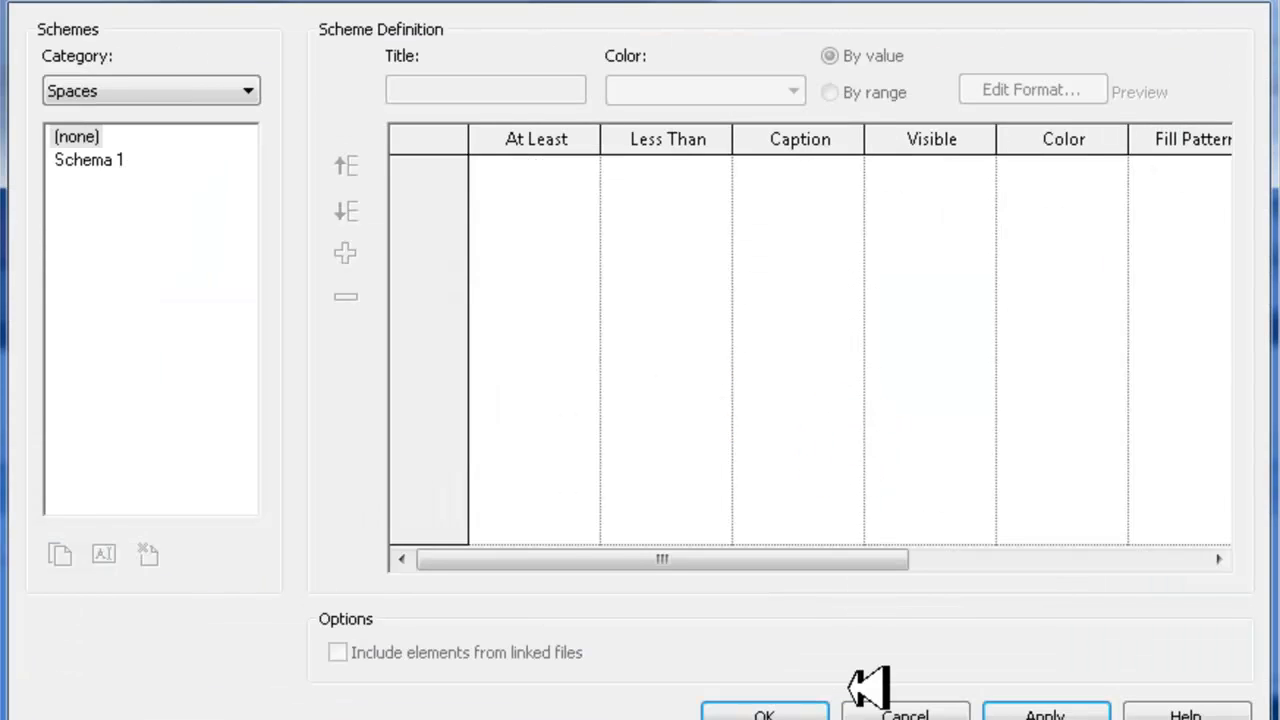
left_click(906, 712)
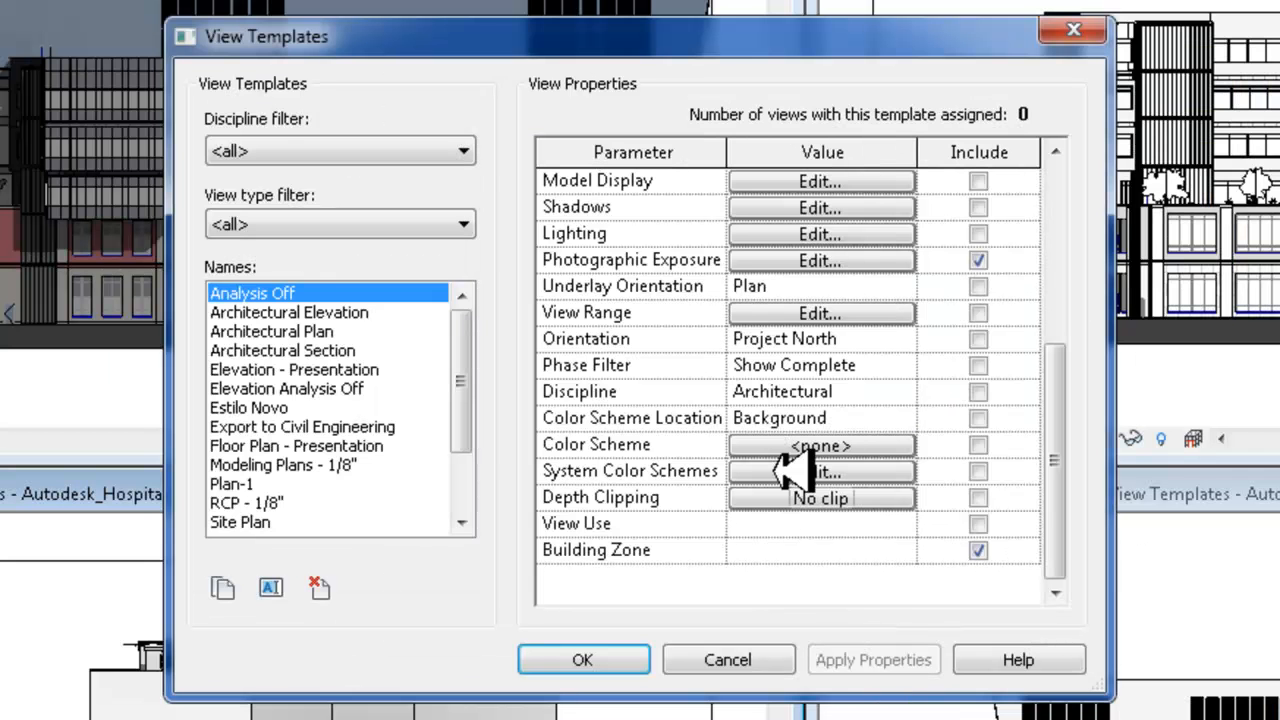
Step: Examine the Pipes color scheme under System Color Schemes and that parameter's Include setting in the Analysis Off template
left_click(778, 468)
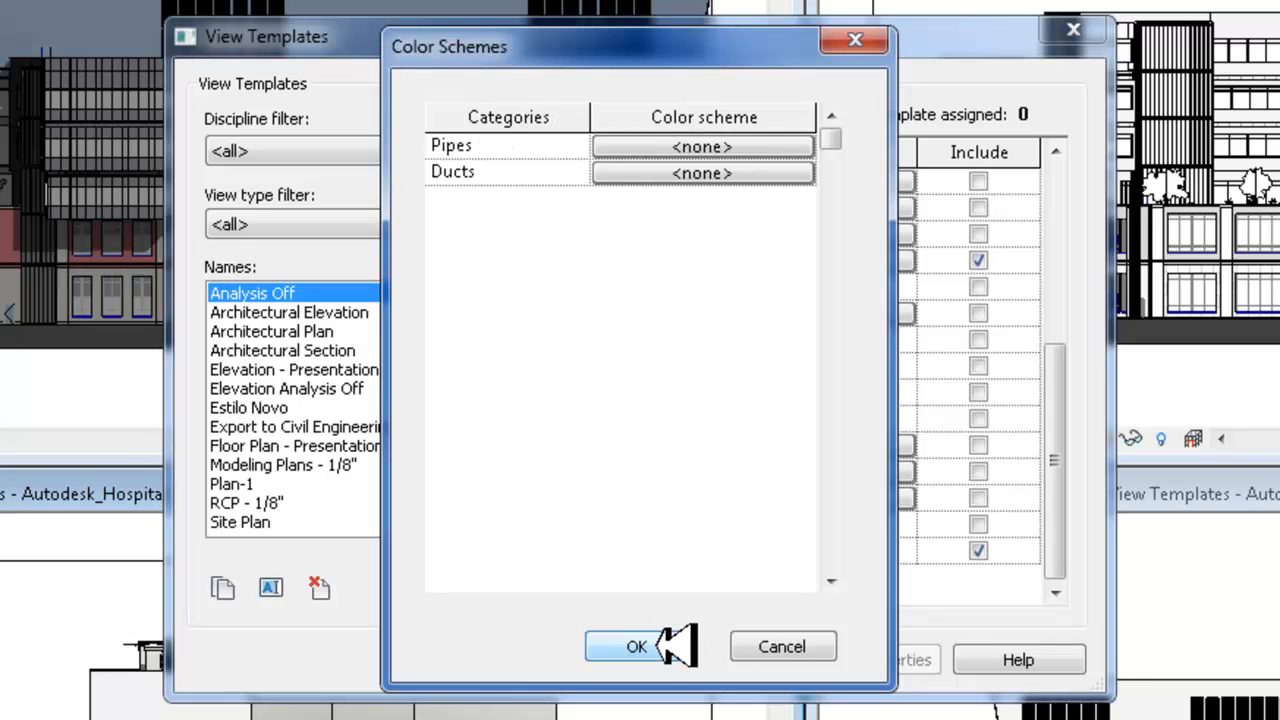
left_click(745, 147)
left_click(920, 712)
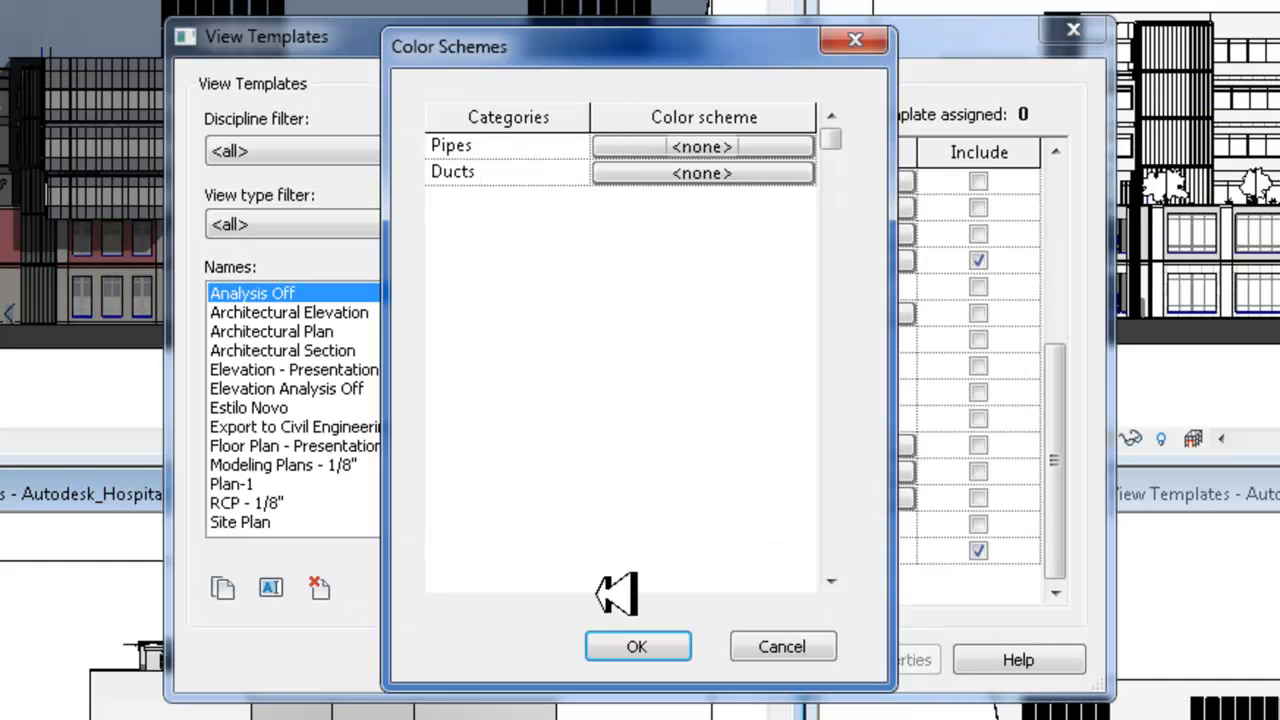
left_click(630, 636)
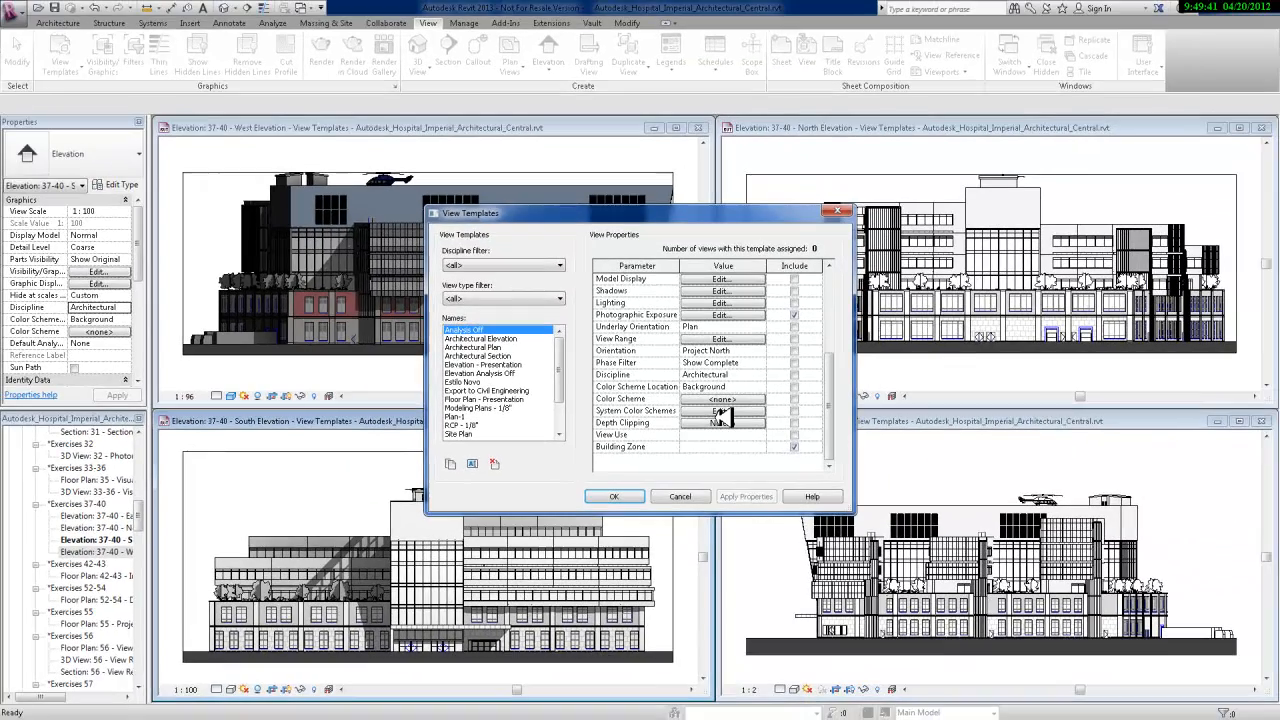
left_click(793, 410)
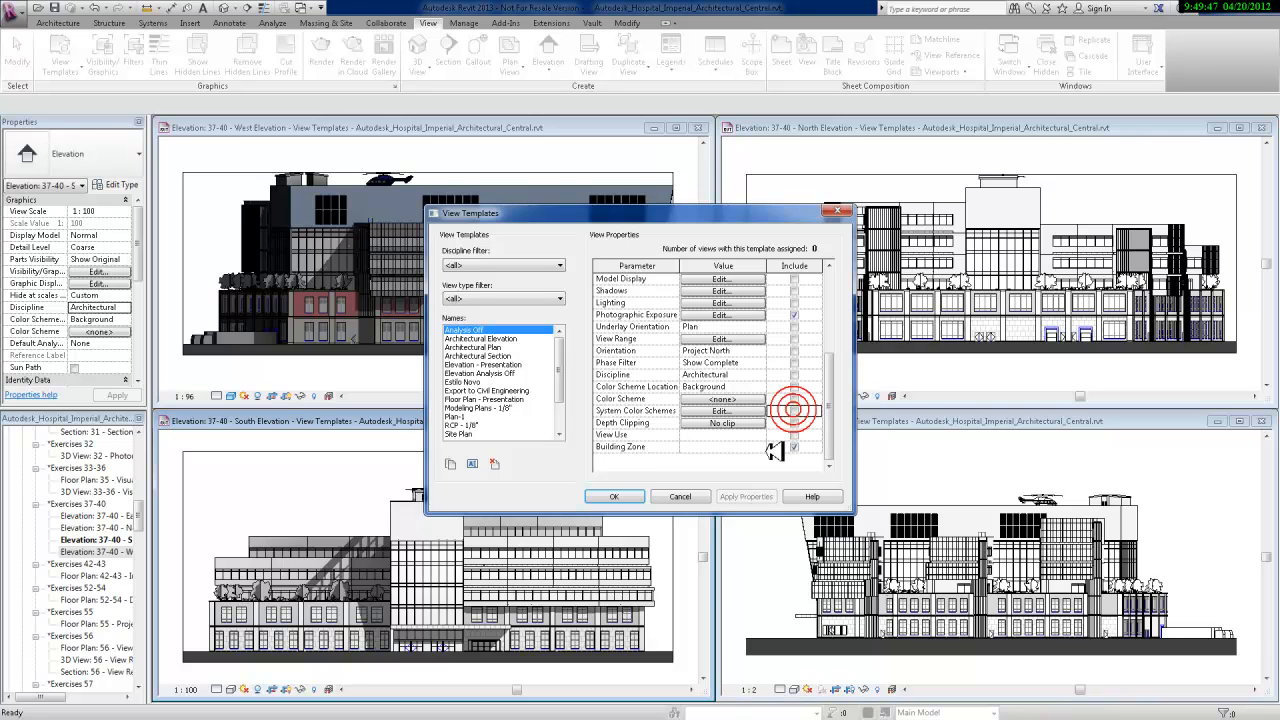
Step: Create a view template named ELEVAÇÃO APRESENTAÇÃO from the East Elevation view and review its included parameters
left_click(618, 496)
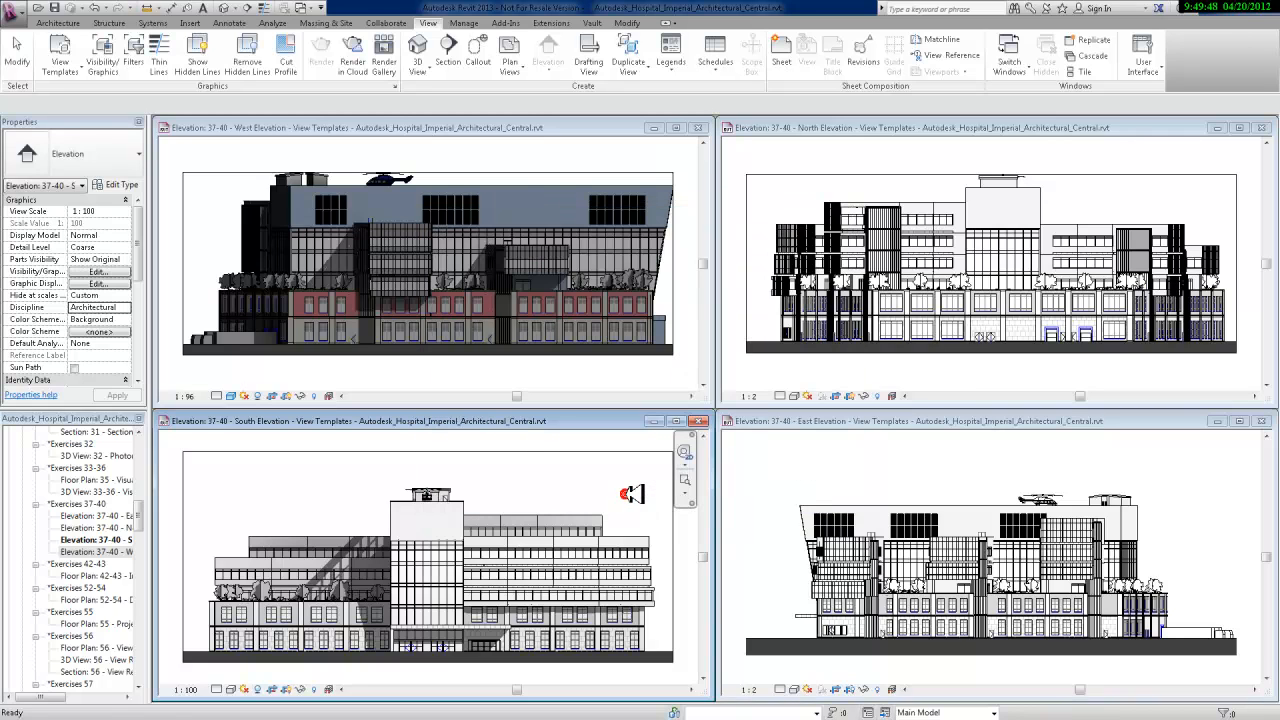
left_click(757, 406)
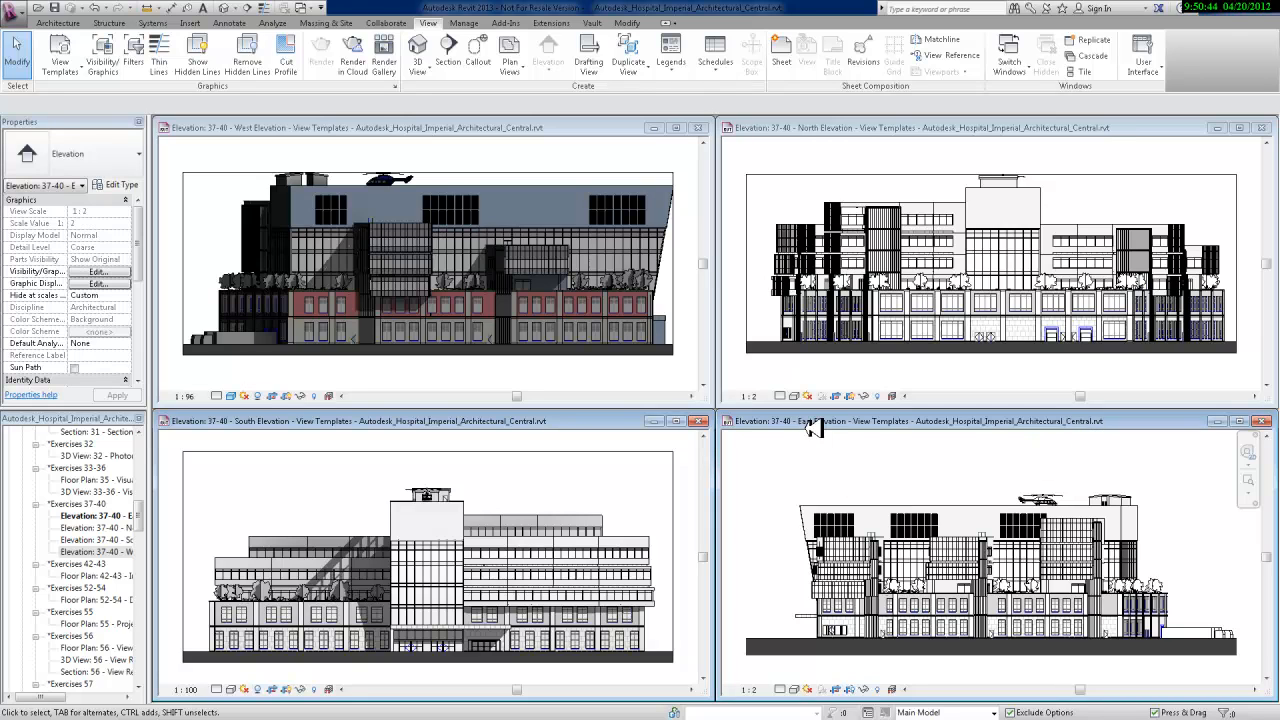
left_click(60, 56)
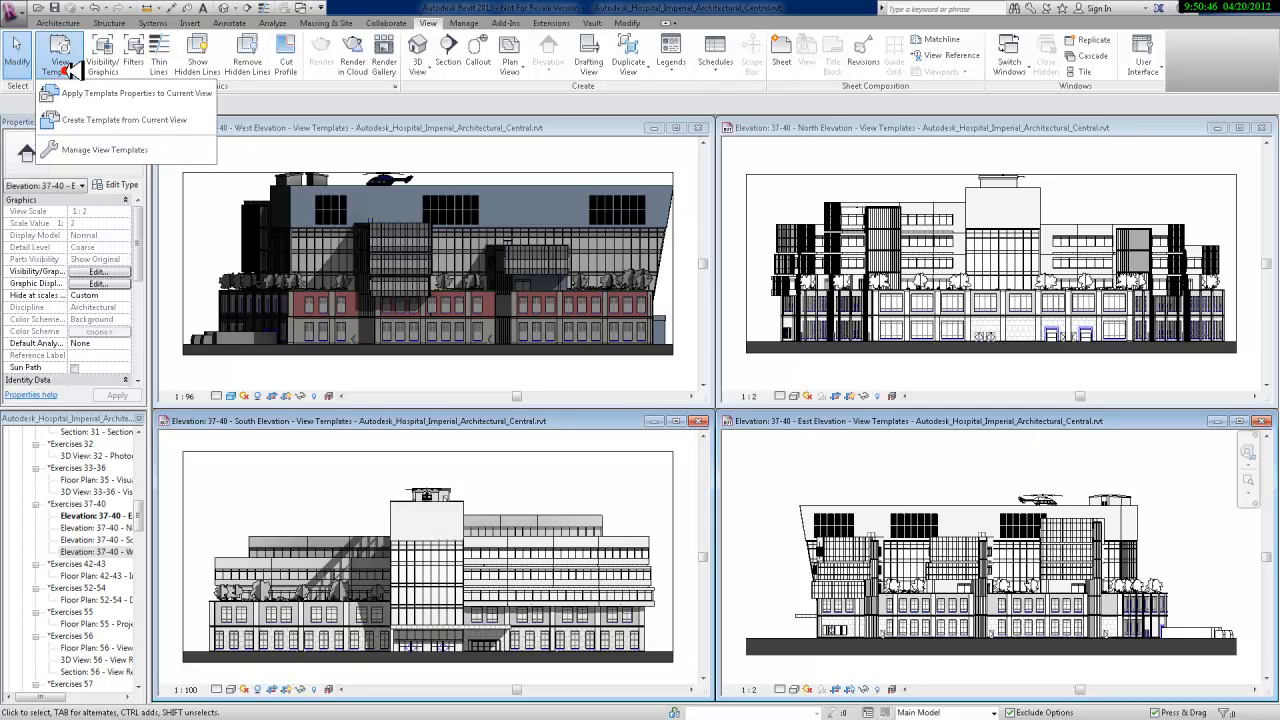
left_click(148, 120)
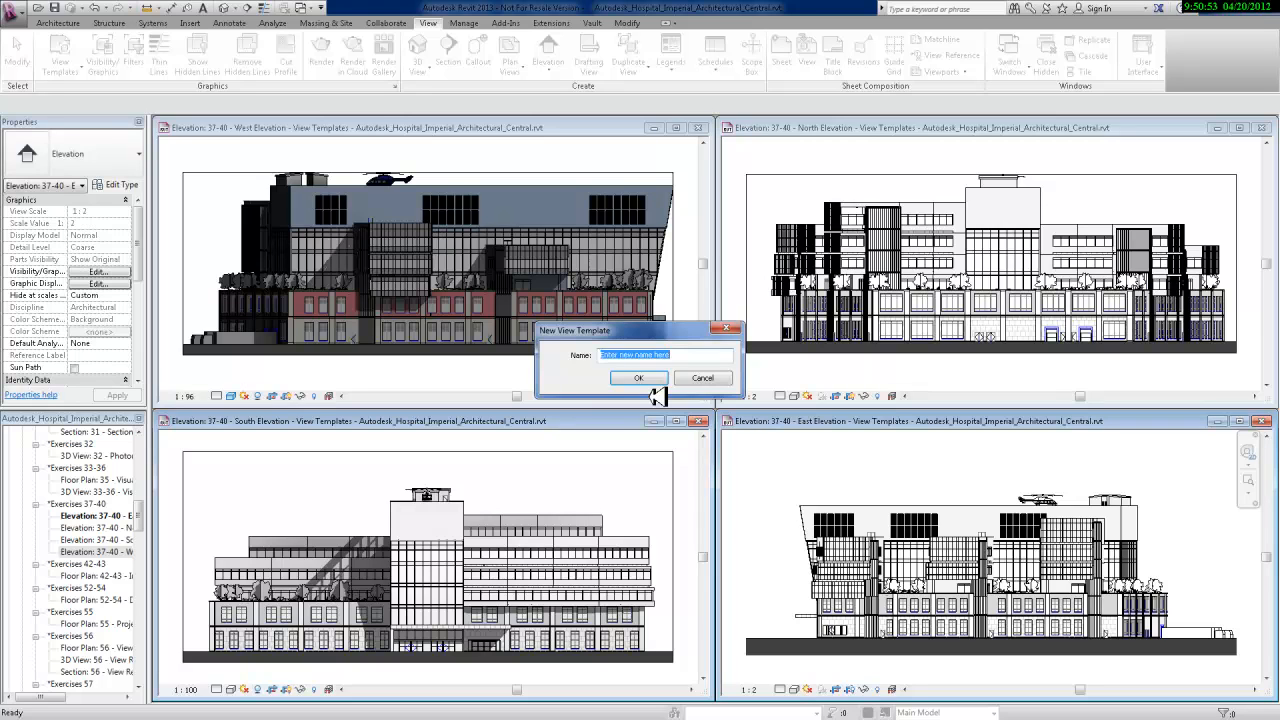
type("E")
type("levation Rendering")
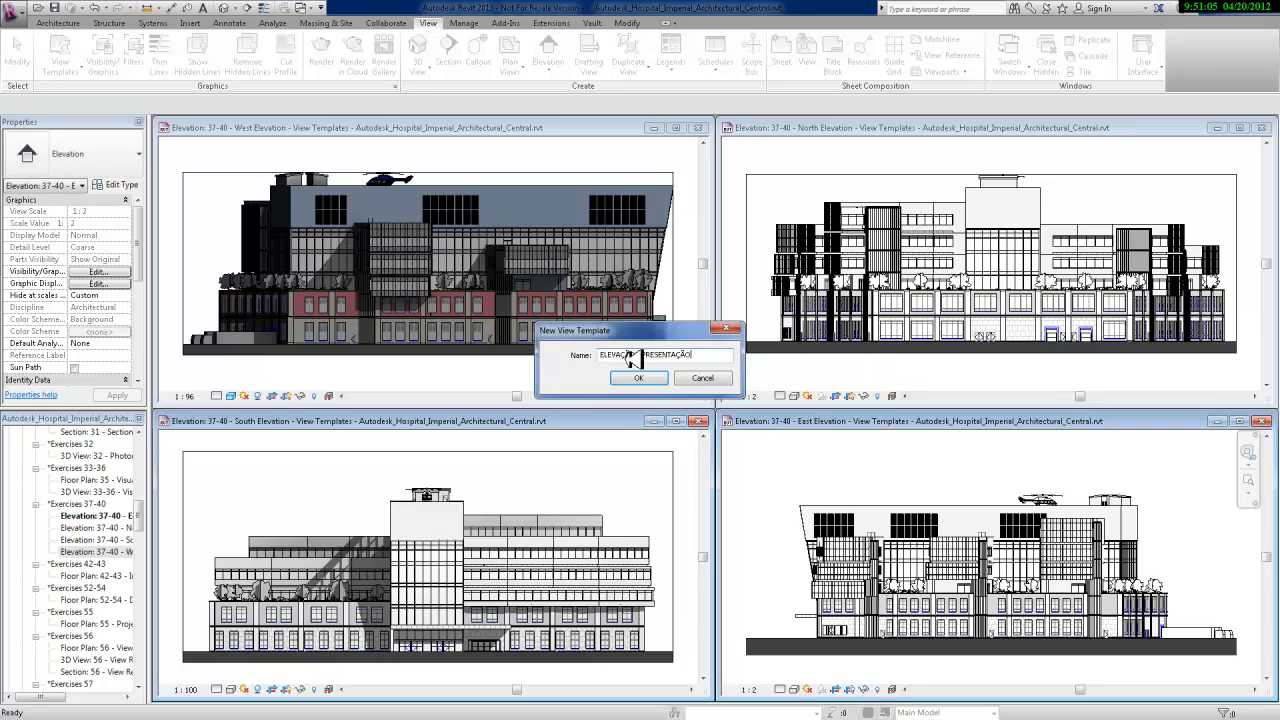
left_click(628, 380)
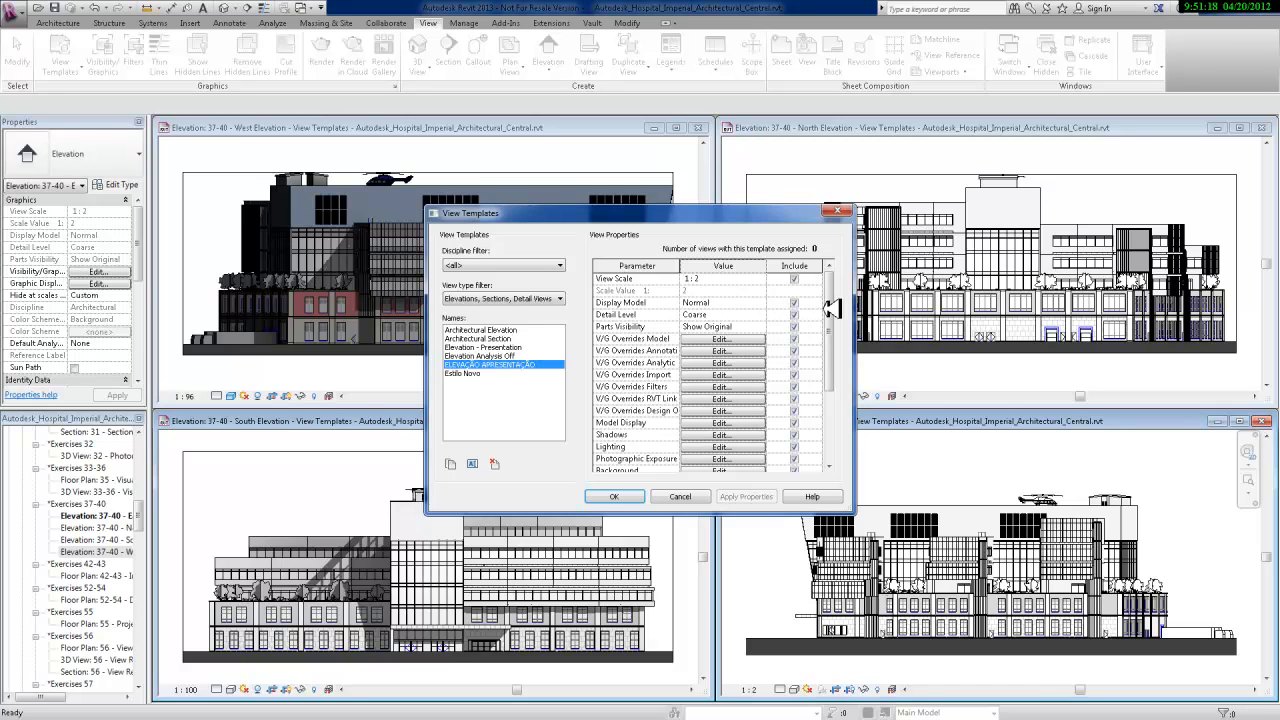
left_click_drag(832, 308, 843, 388)
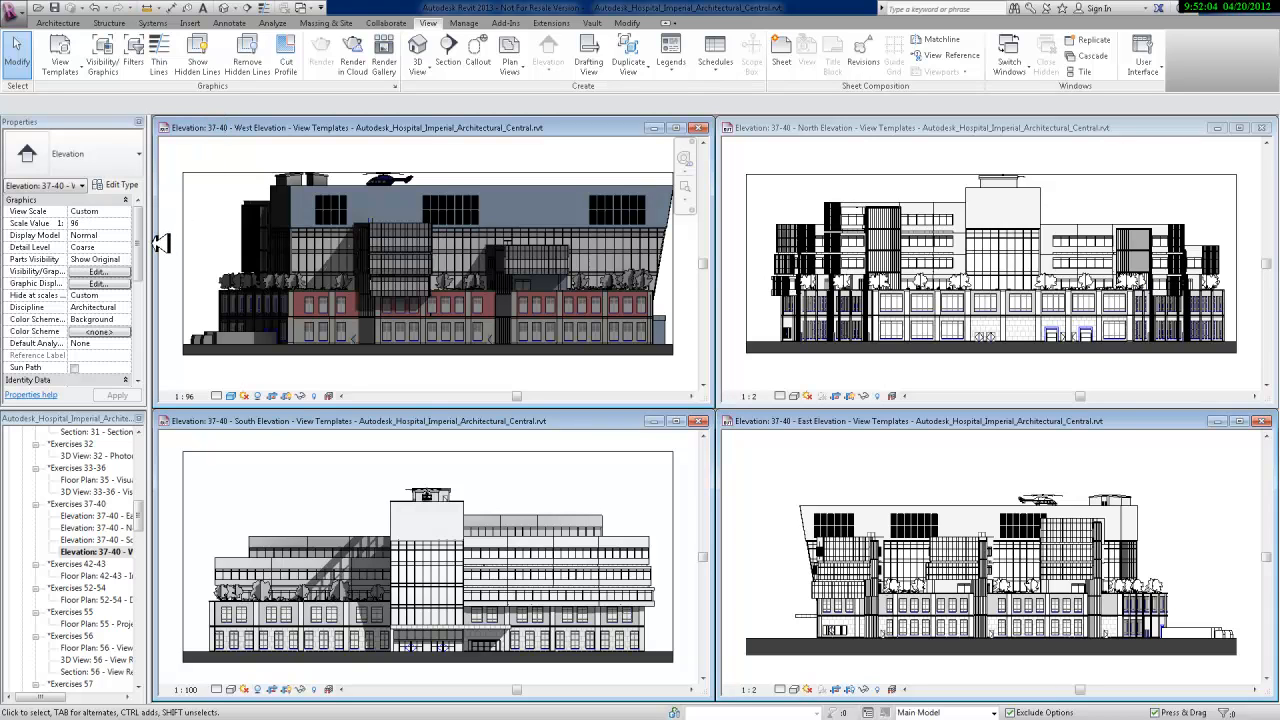
Step: Assign the ELEVAÇÃO APRESENTAÇÃO view template to the West Elevation view
left_click_drag(139, 208, 144, 280)
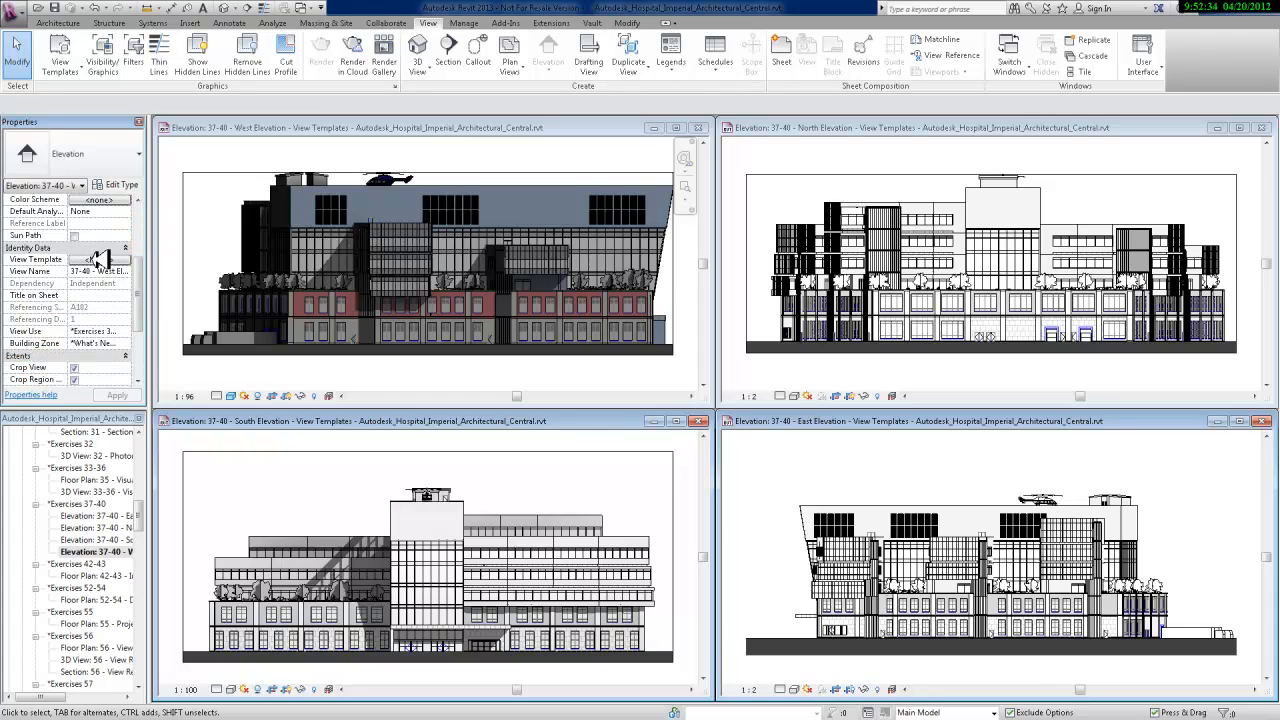
left_click(100, 259)
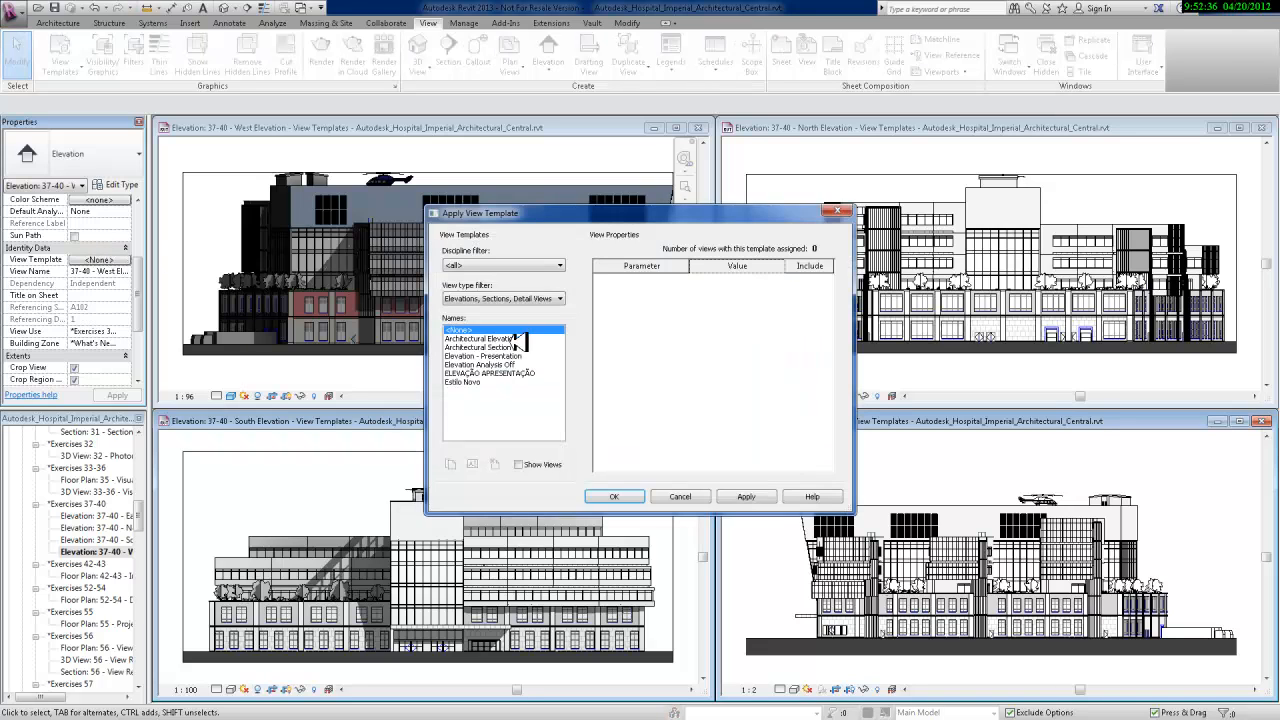
left_click(478, 372)
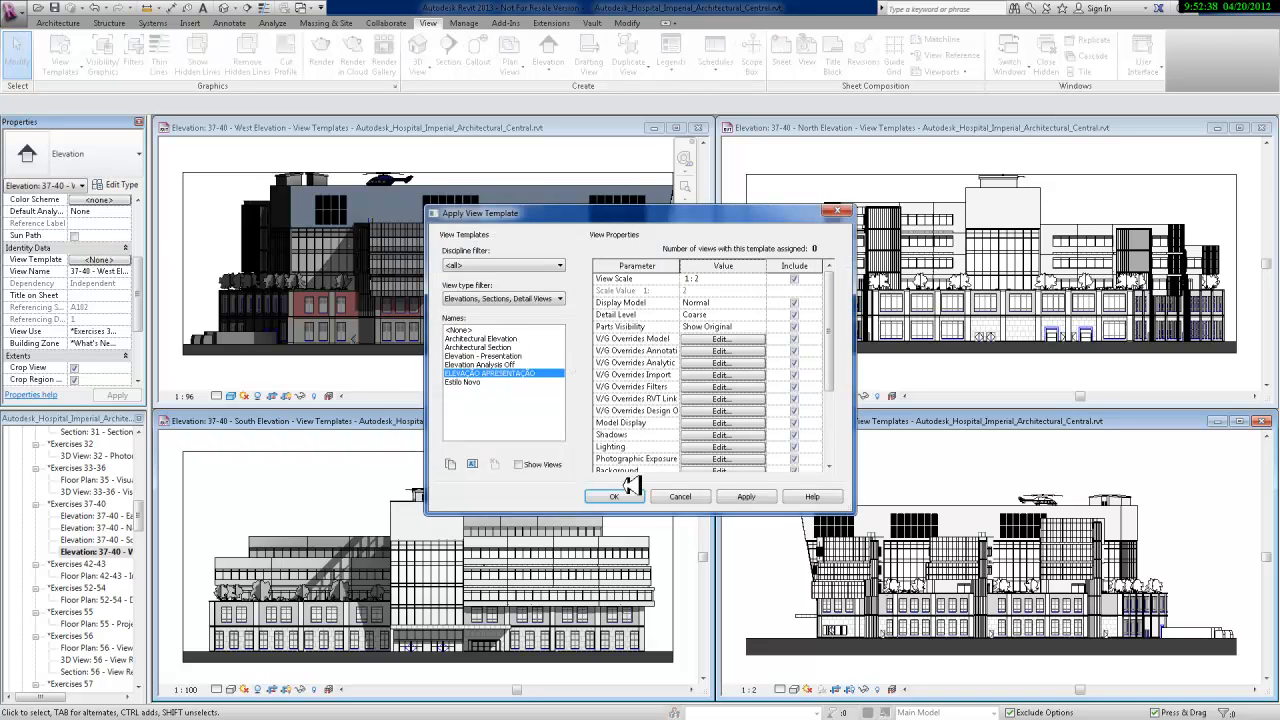
left_click(750, 496)
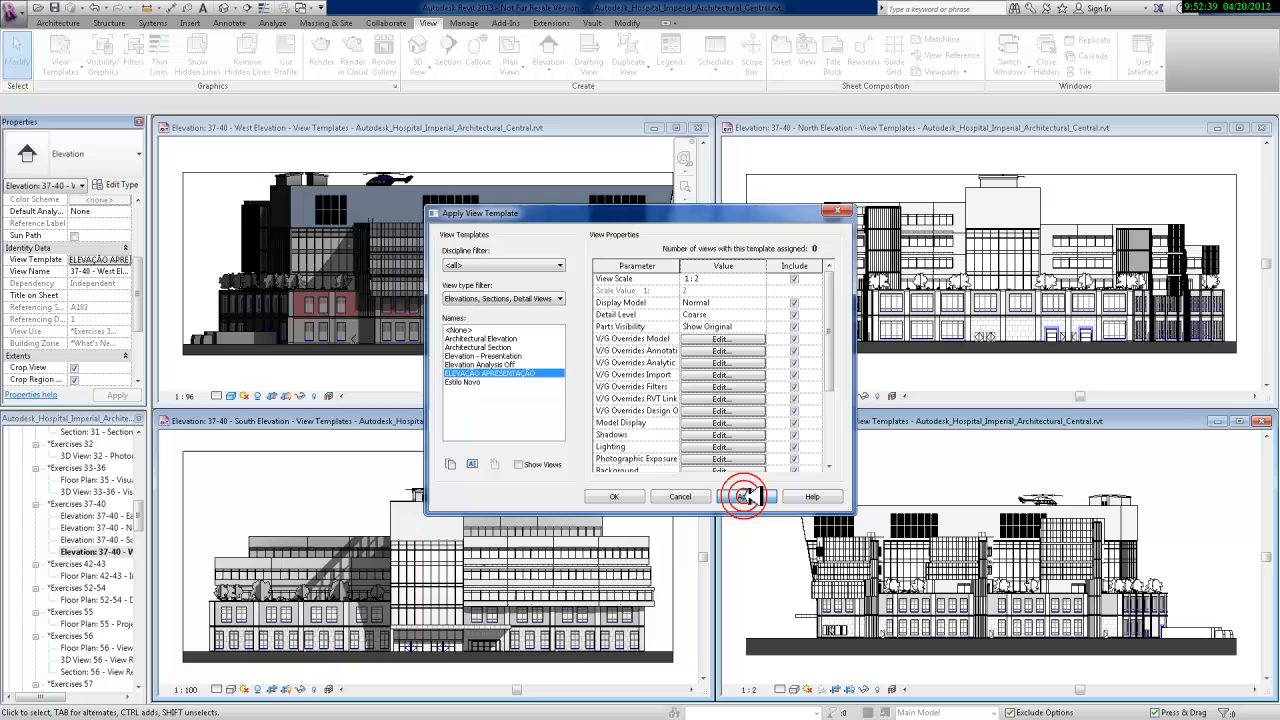
left_click(614, 496)
Step: Check which scale and visual style choices remain available in the West Elevation view
left_click(188, 396)
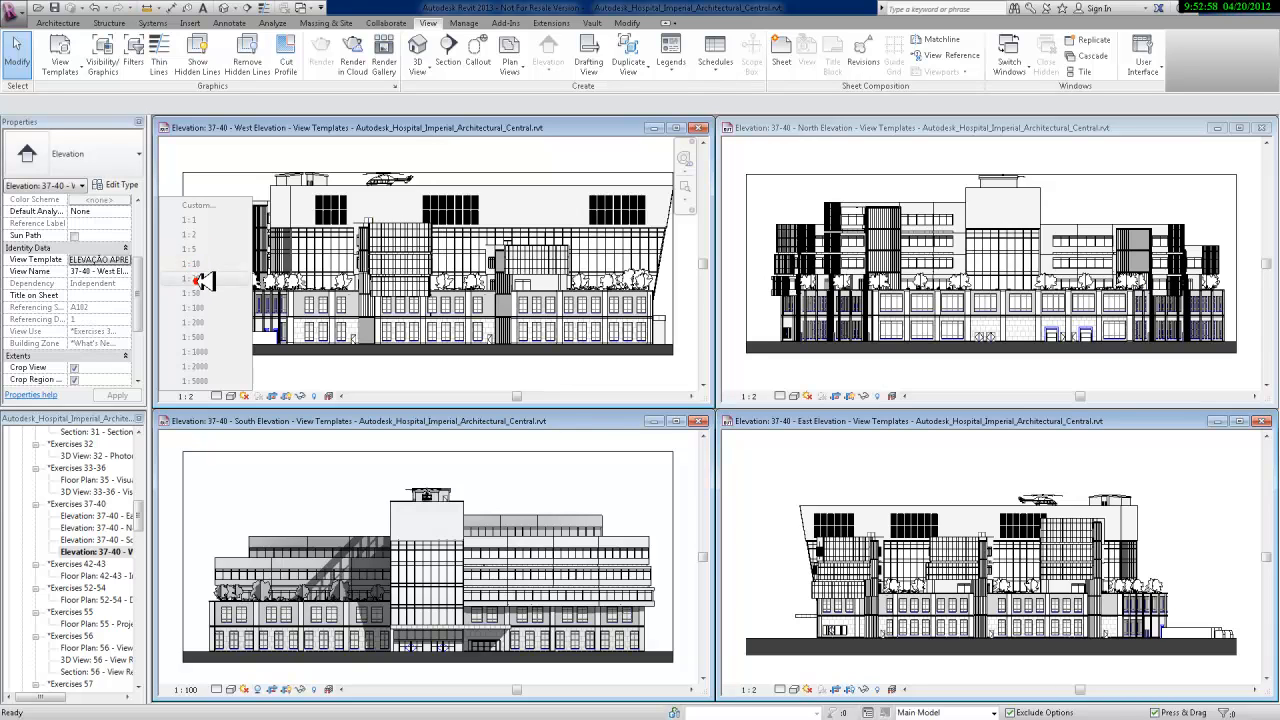
left_click(231, 396)
left_click(237, 382)
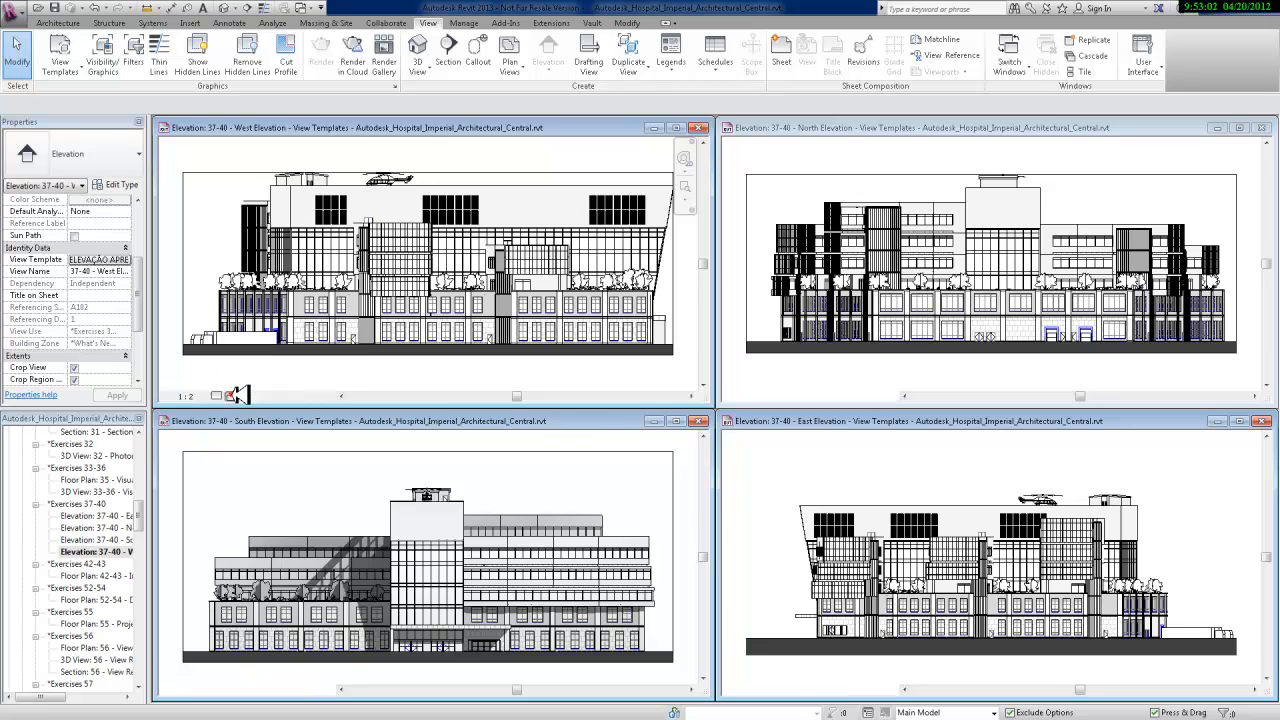
left_click(246, 396)
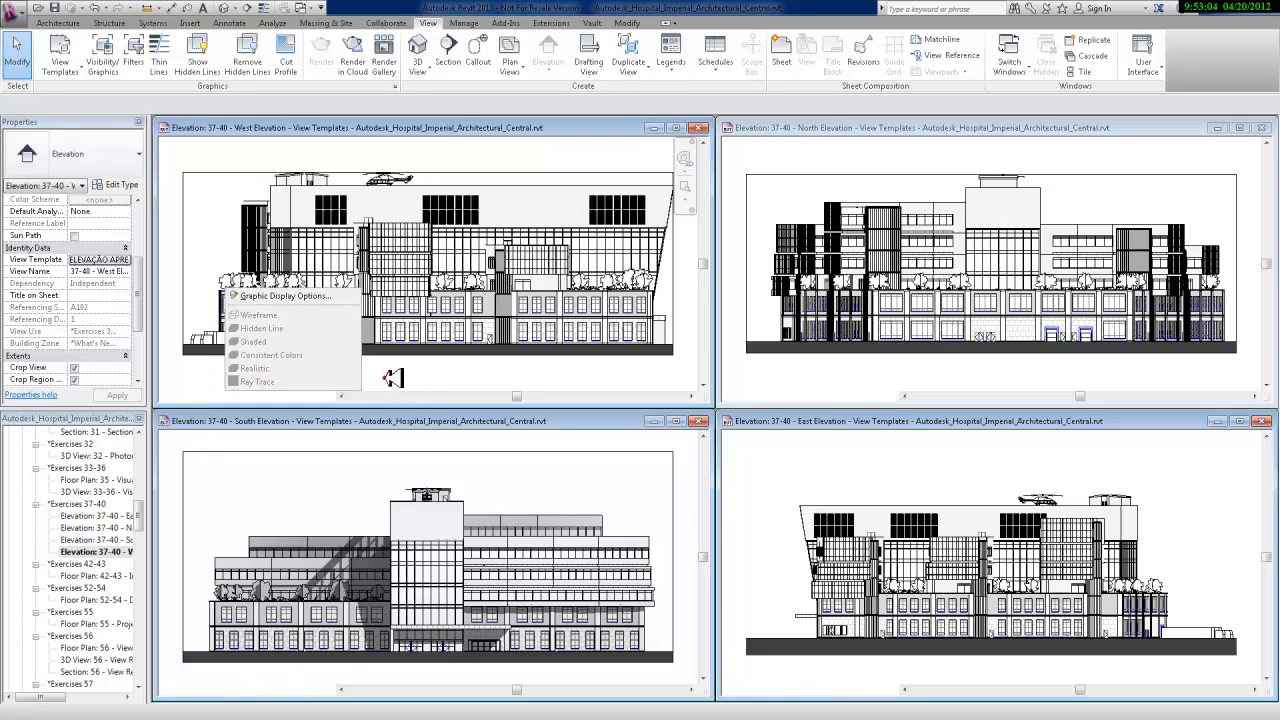
left_click(385, 378)
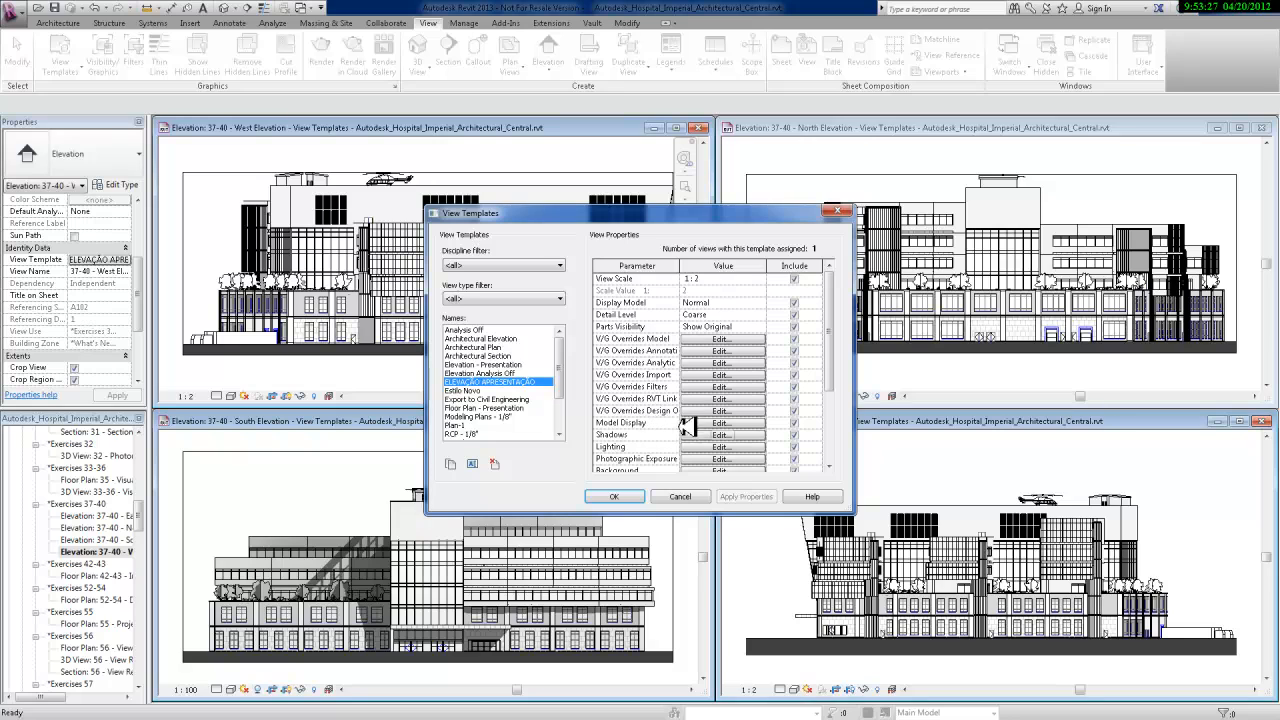
Step: Set the Model Display style of the ELEVAÇÃO APRESENTAÇÃO template to Shaded
left_click(722, 423)
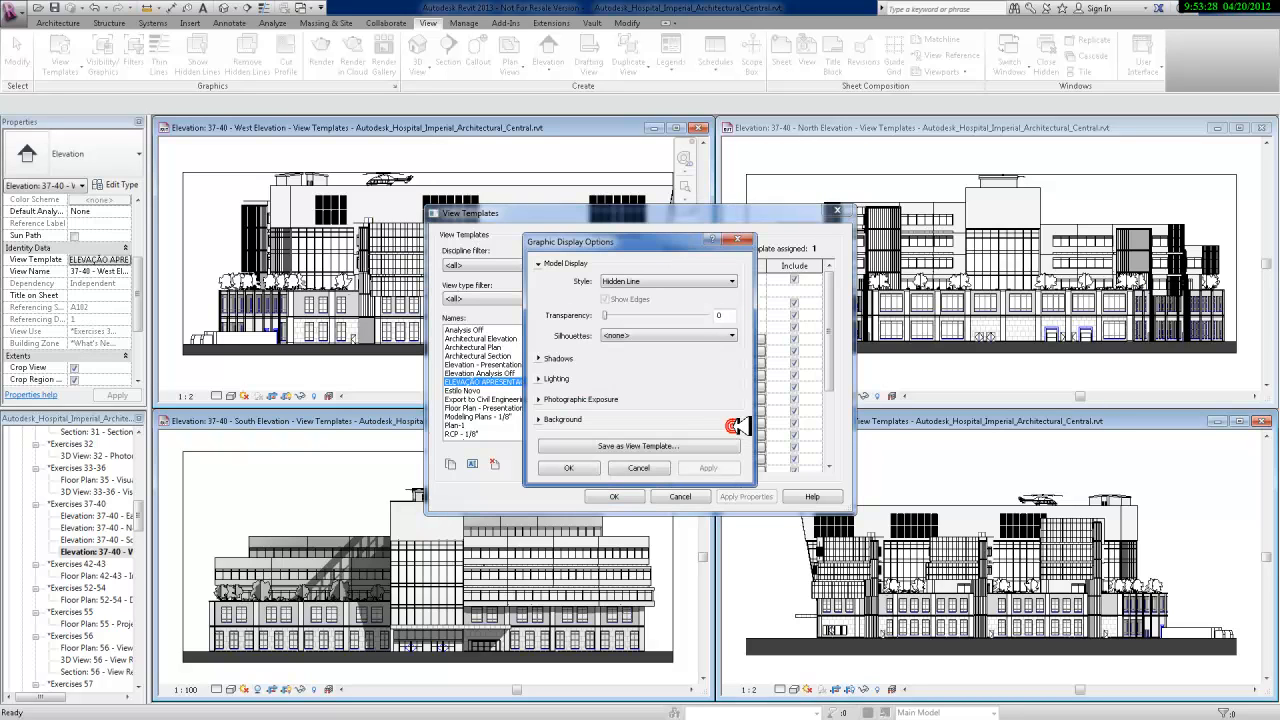
left_click(645, 281)
left_click(640, 300)
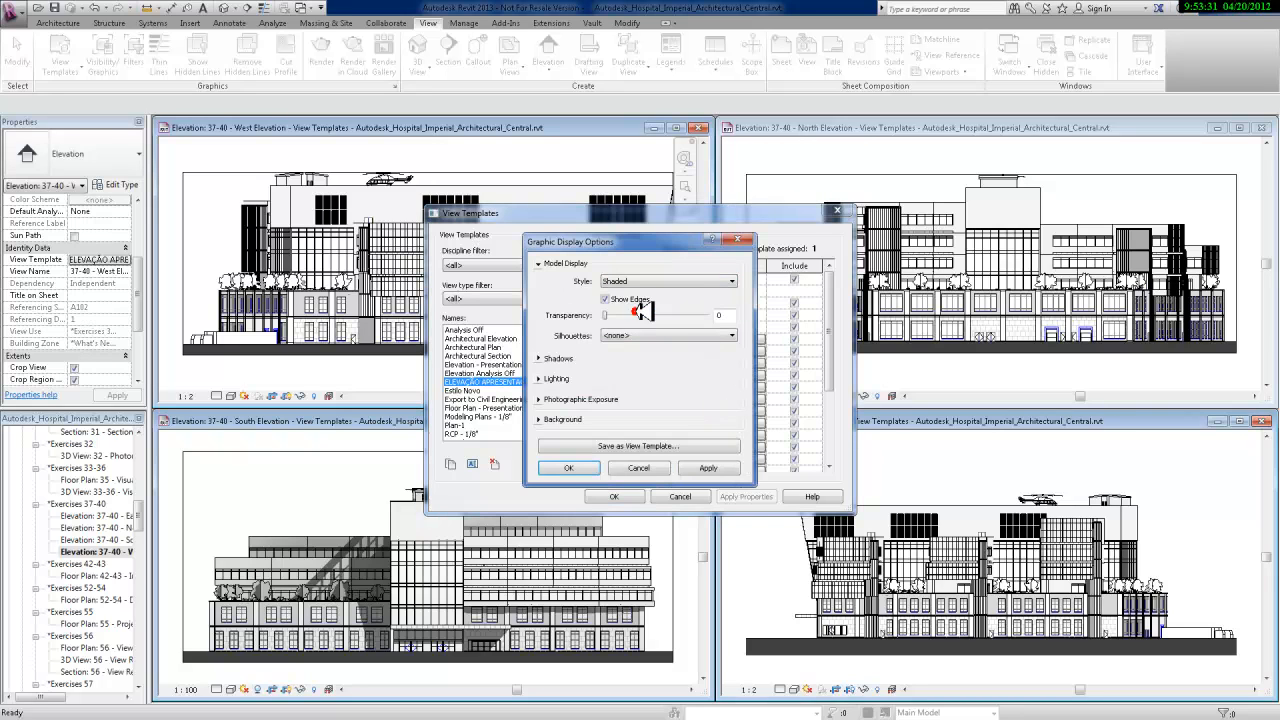
left_click(568, 468)
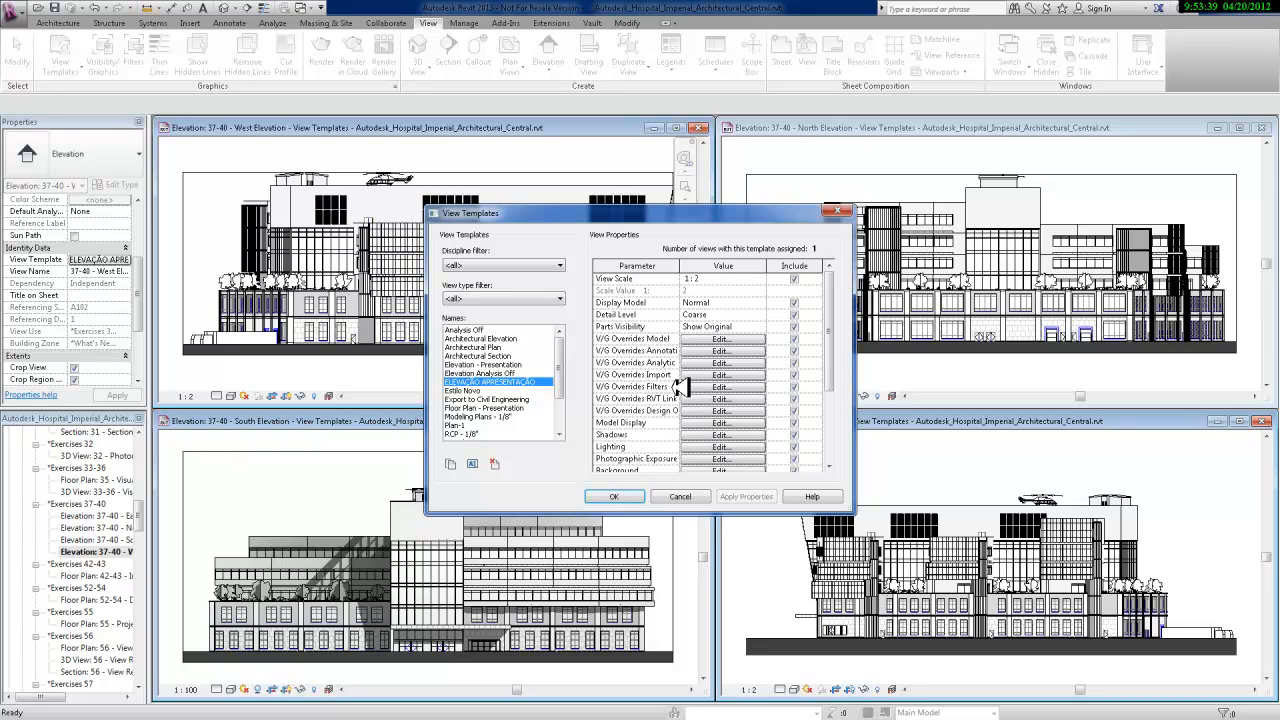
Step: Enable Cast Shadows in the ELEVAÇÃO APRESENTAÇÃO template and save the template changes
left_click(704, 410)
left_click(605, 317)
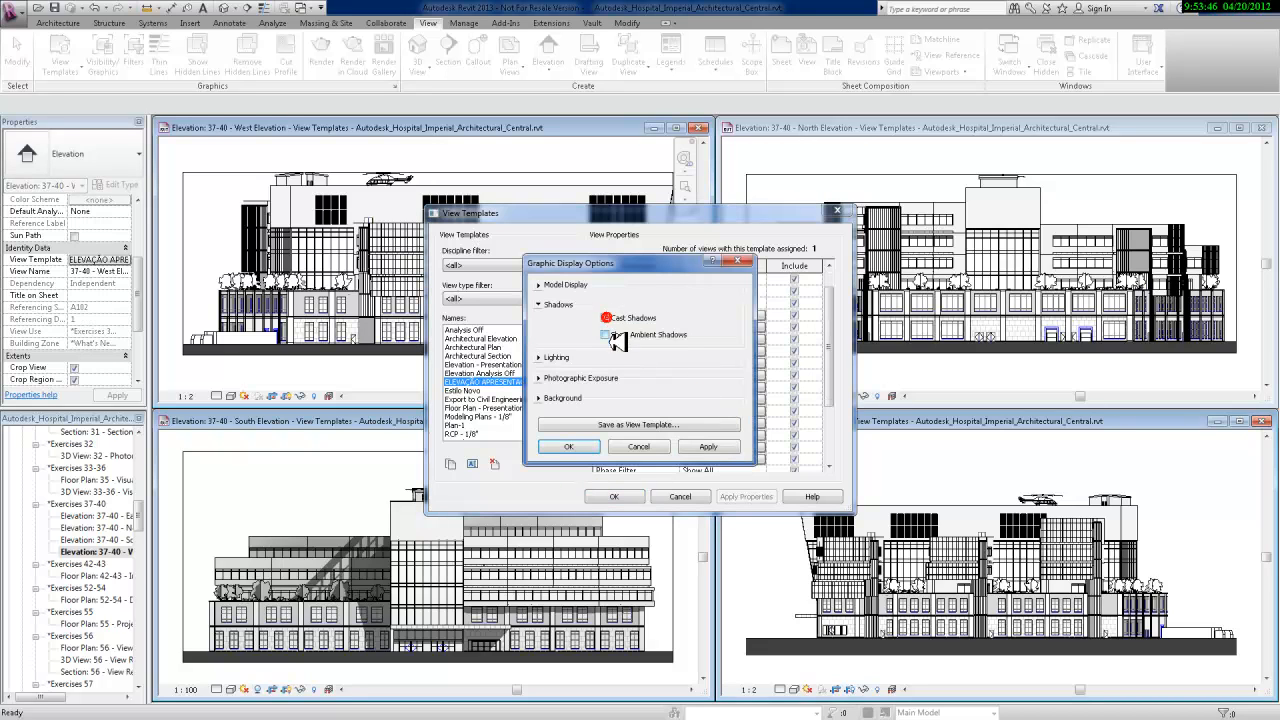
left_click(704, 447)
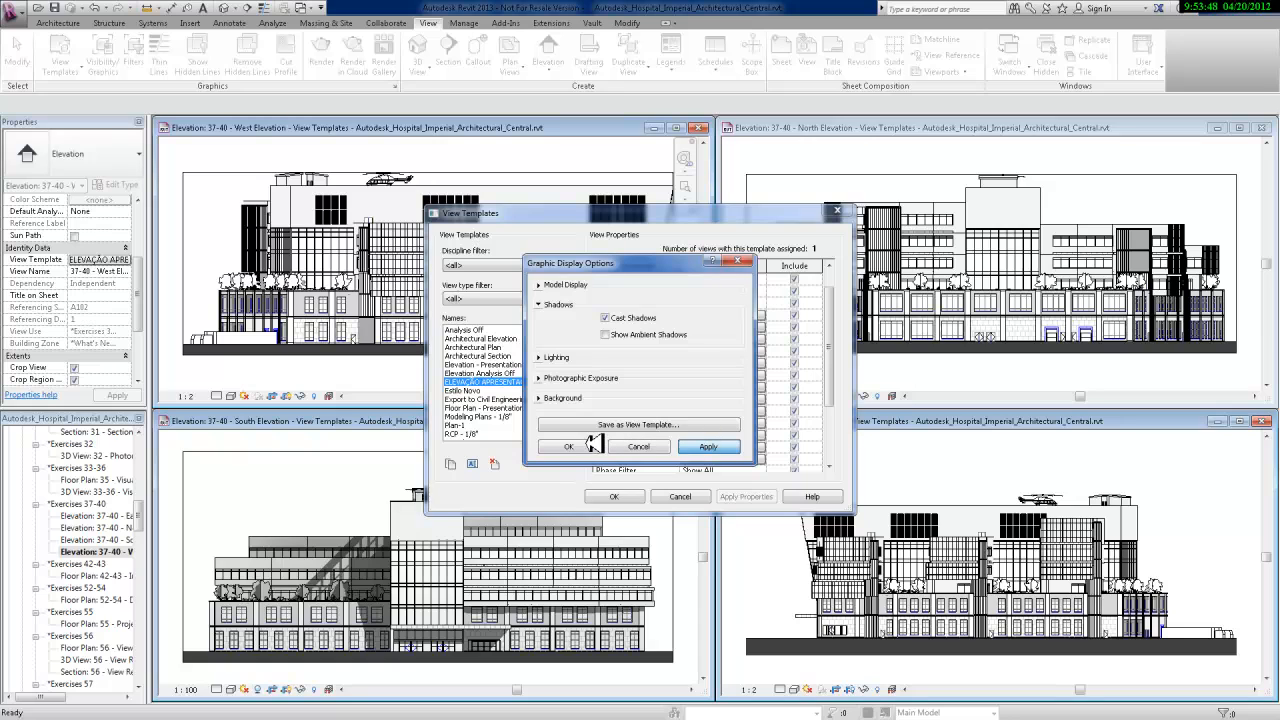
left_click(590, 446)
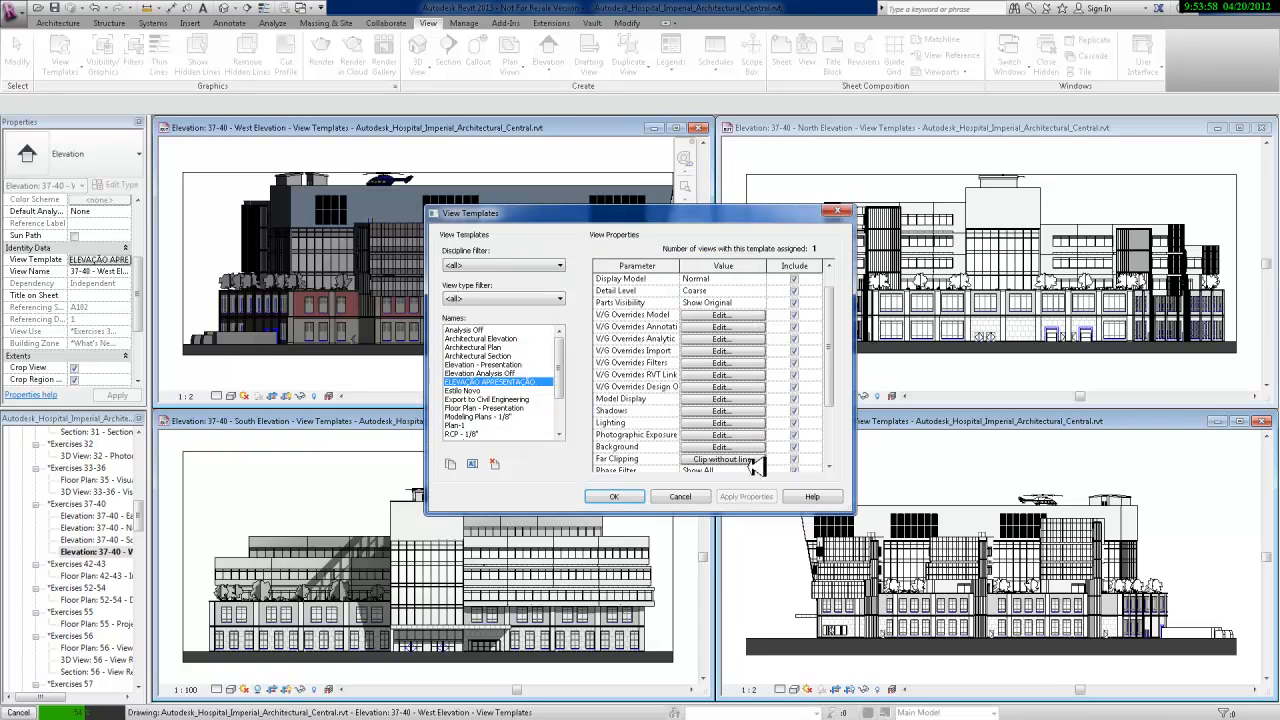
left_click(614, 497)
Step: Assign the ELEVAÇÃO APRESENTAÇÃO view template to the East Elevation view in place of its current template
left_click(800, 475)
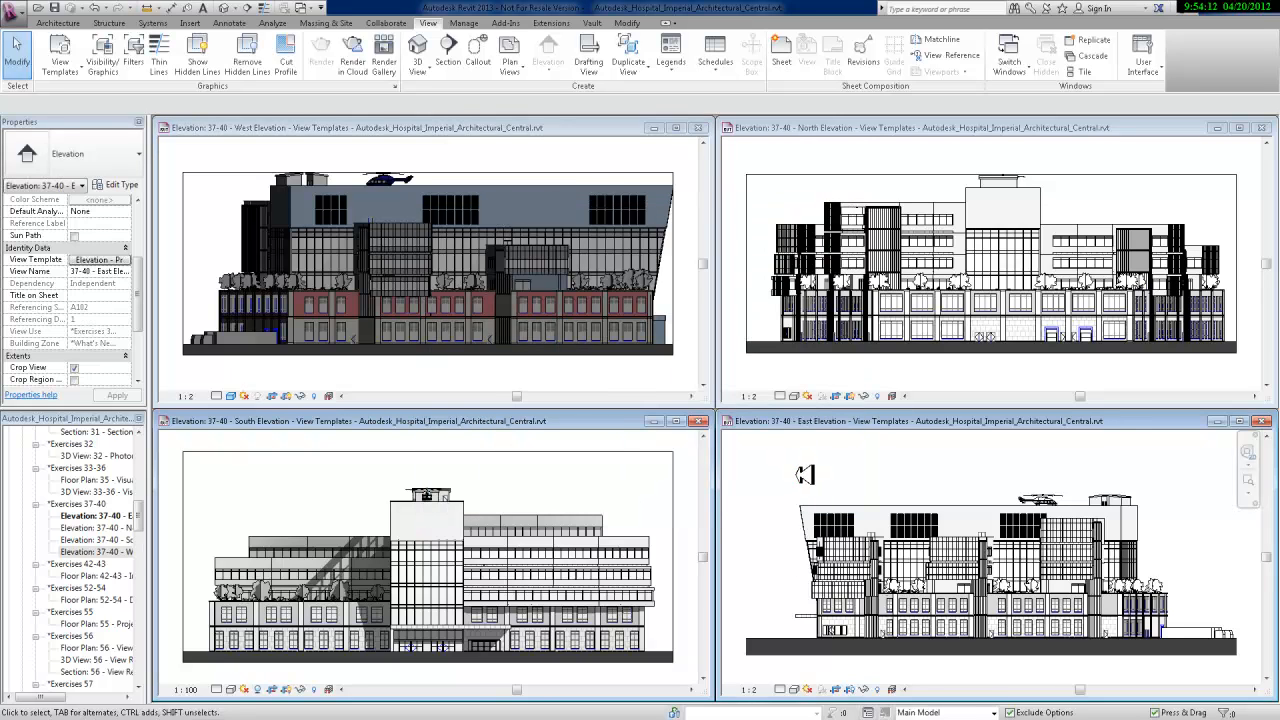
left_click(126, 260)
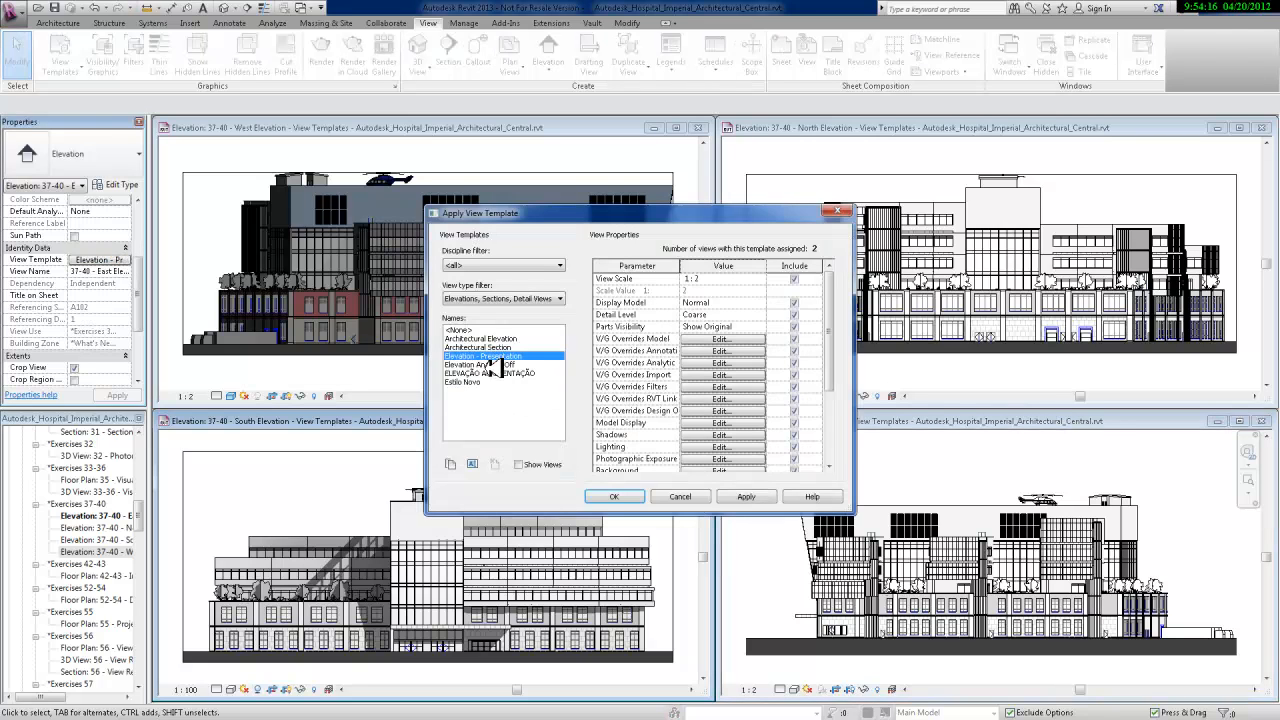
left_click(490, 373)
left_click(749, 496)
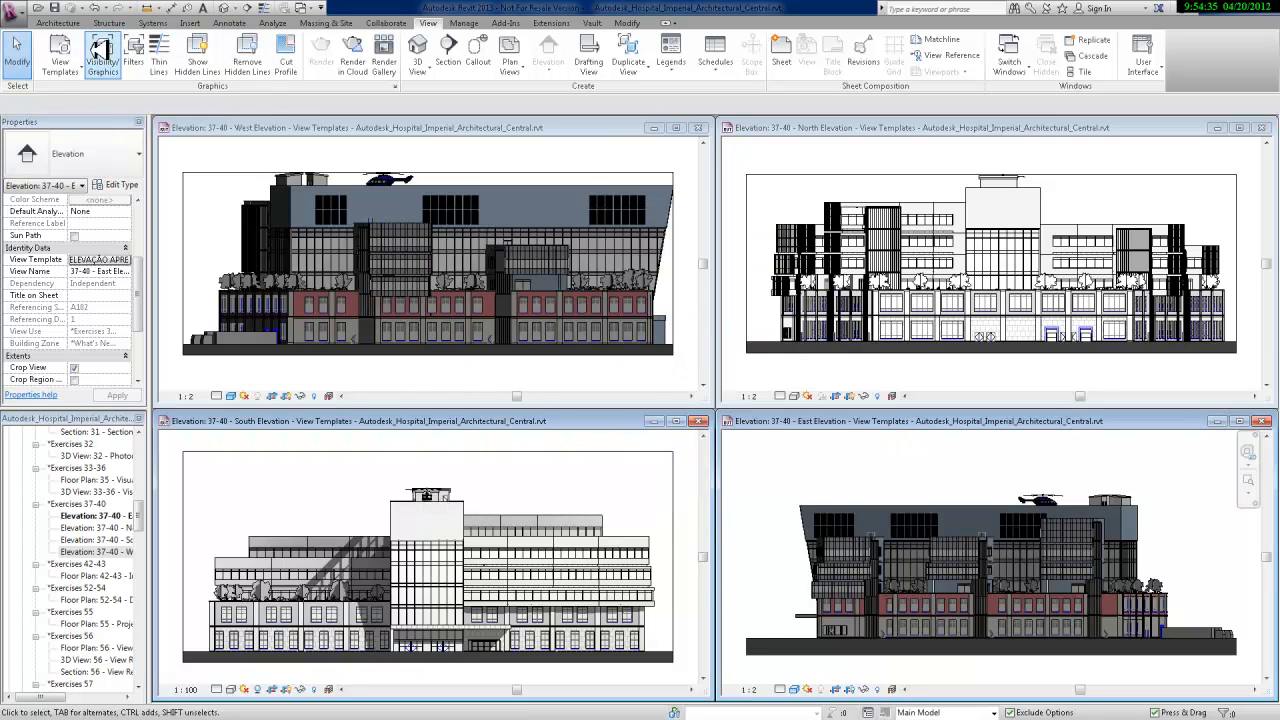
Step: Set the View Scale of the ELEVAÇÃO APRESENTAÇÃO template to 1:100
left_click(60, 55)
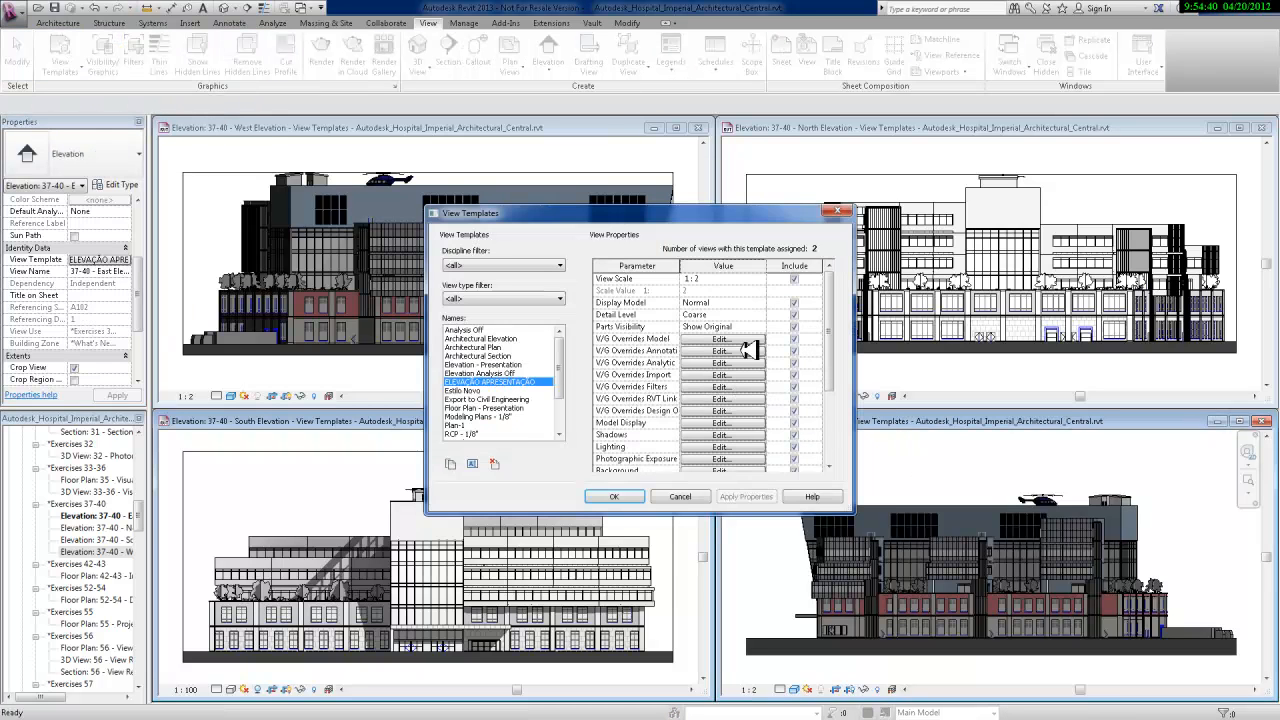
left_click(709, 281)
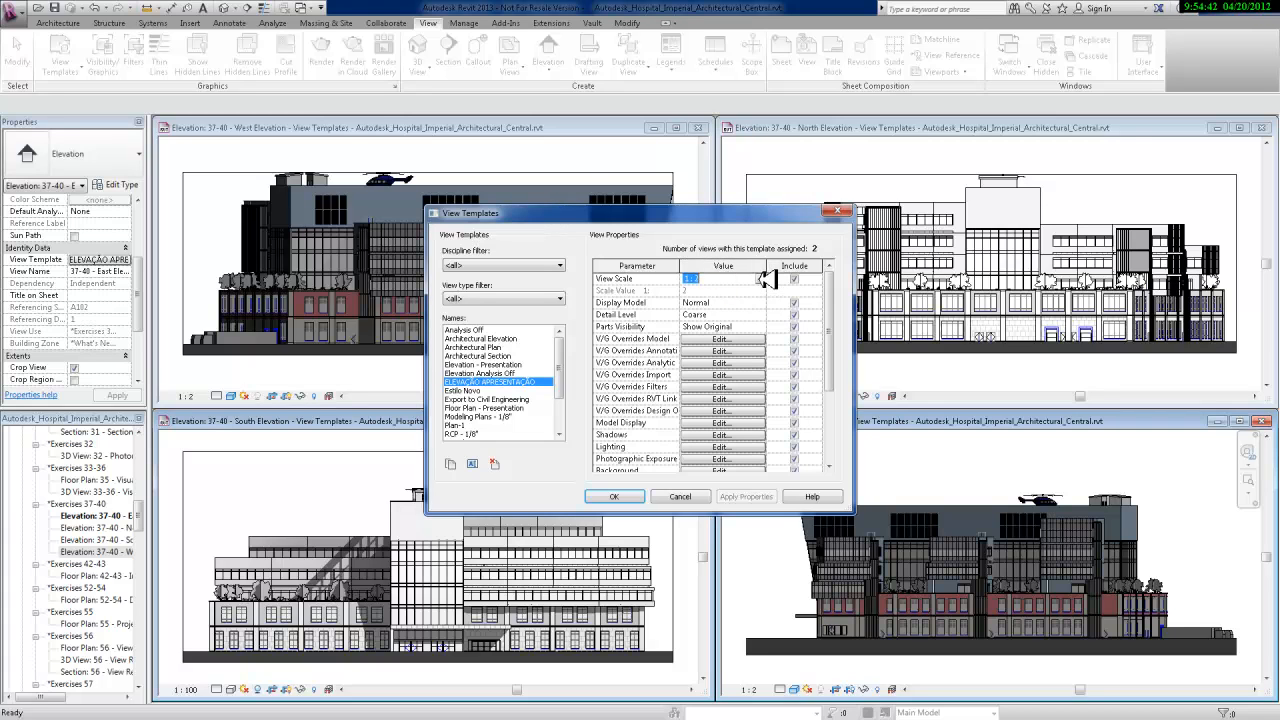
left_click(760, 279)
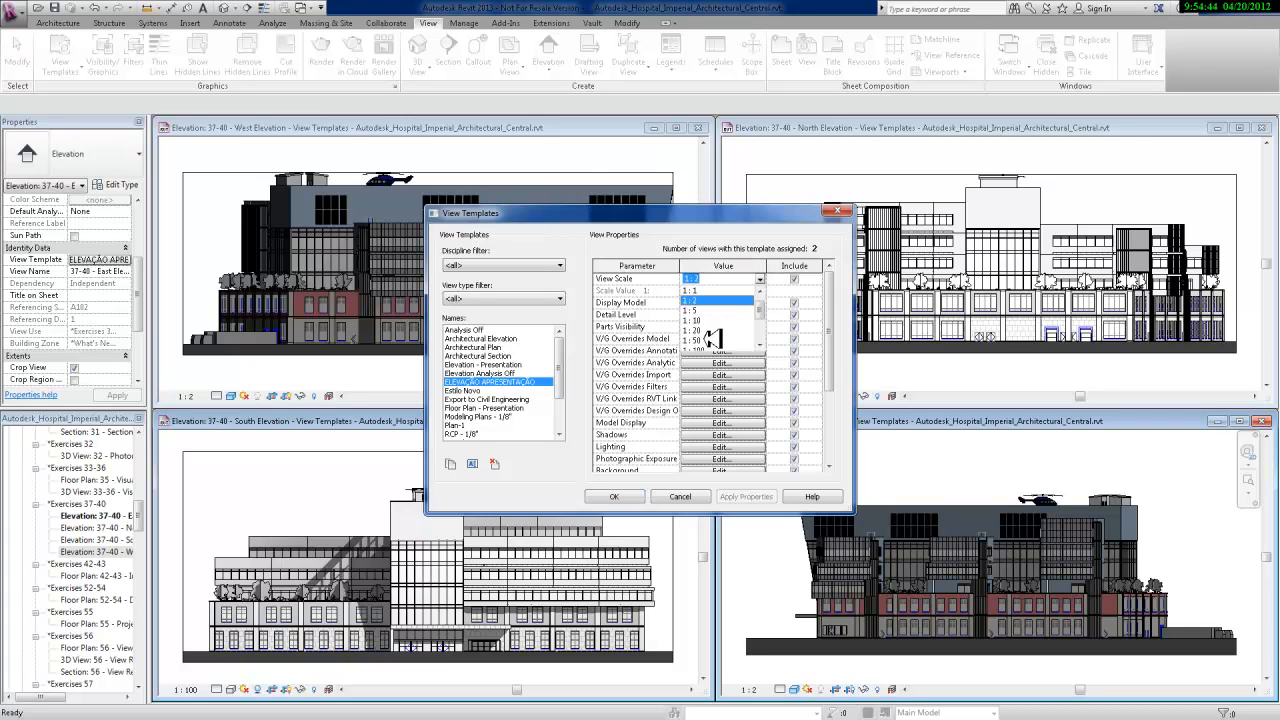
scroll(760, 320, "down", 2)
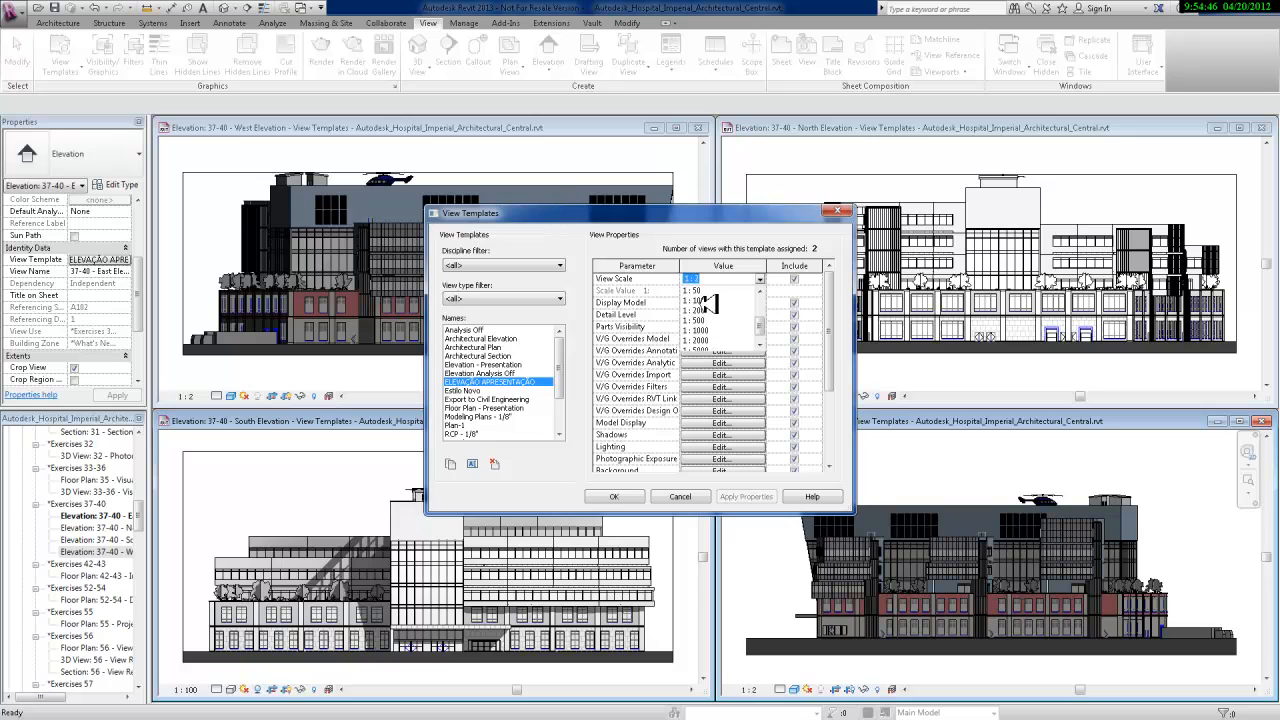
left_click(707, 301)
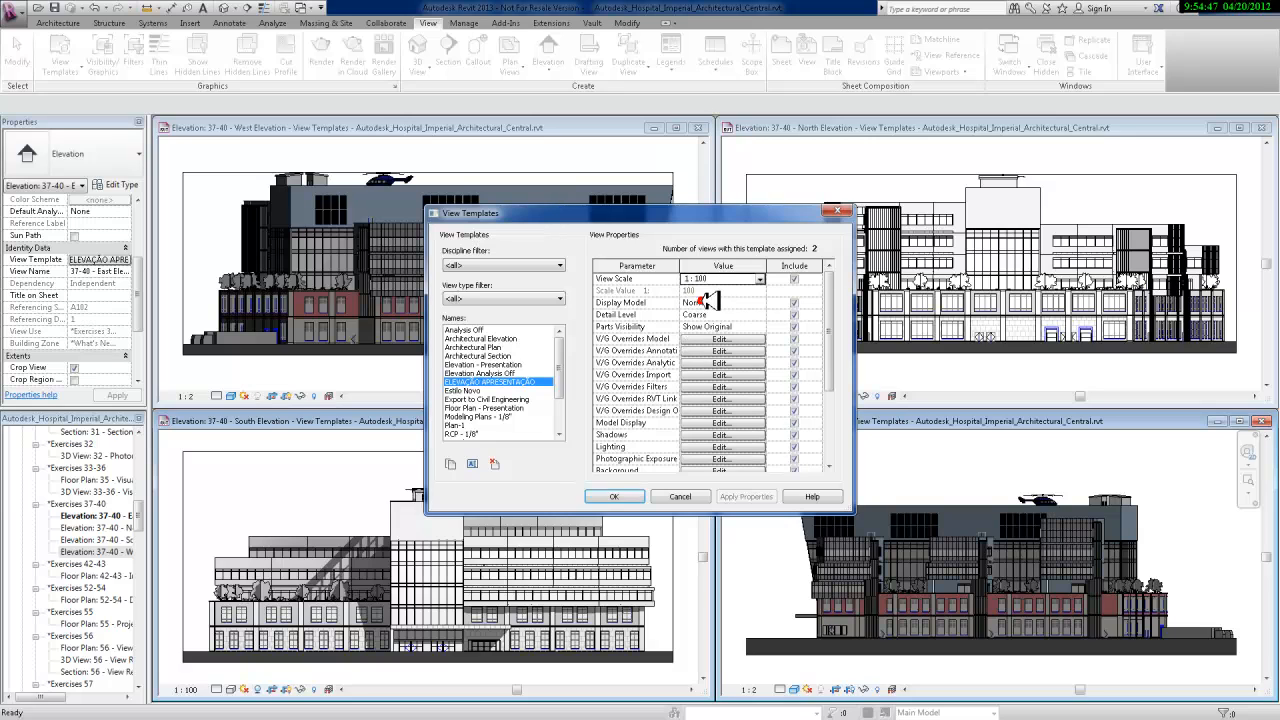
Step: Set the ELEVAÇÃO APRESENTAÇÃO template's Model Display style to Hidden Line and disable Cast Shadows
left_click(722, 422)
left_click(700, 281)
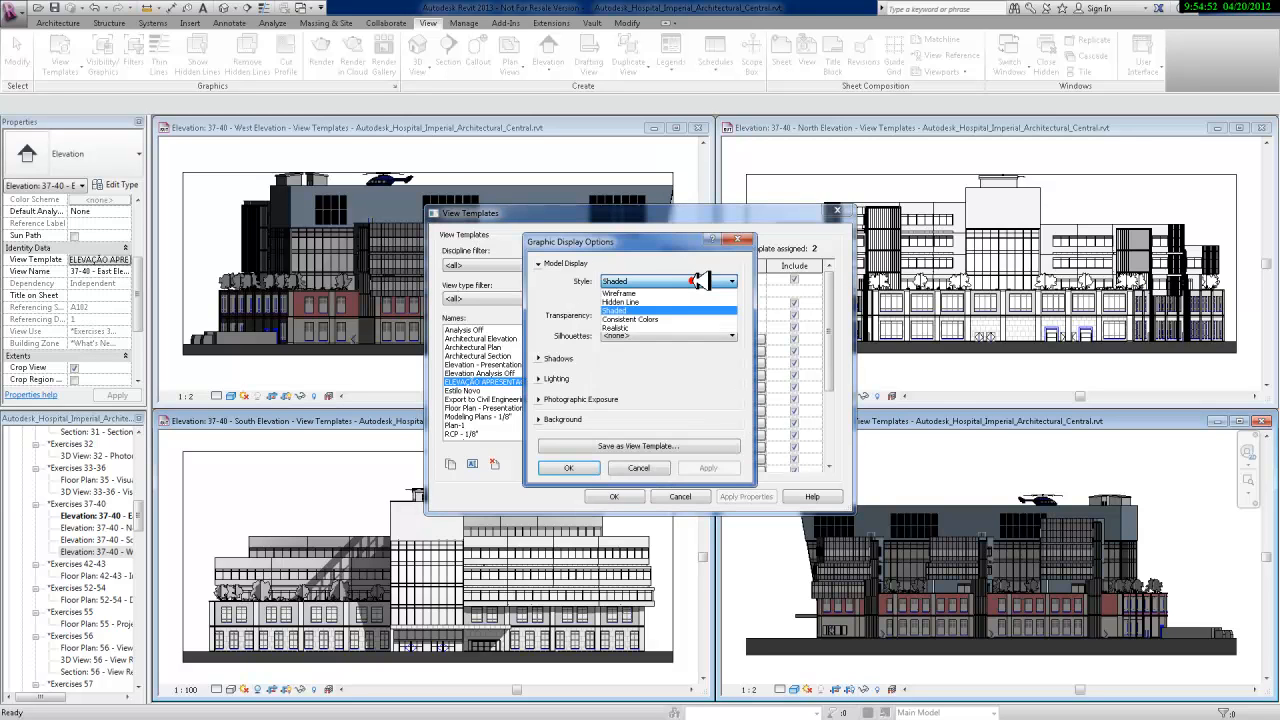
left_click(659, 301)
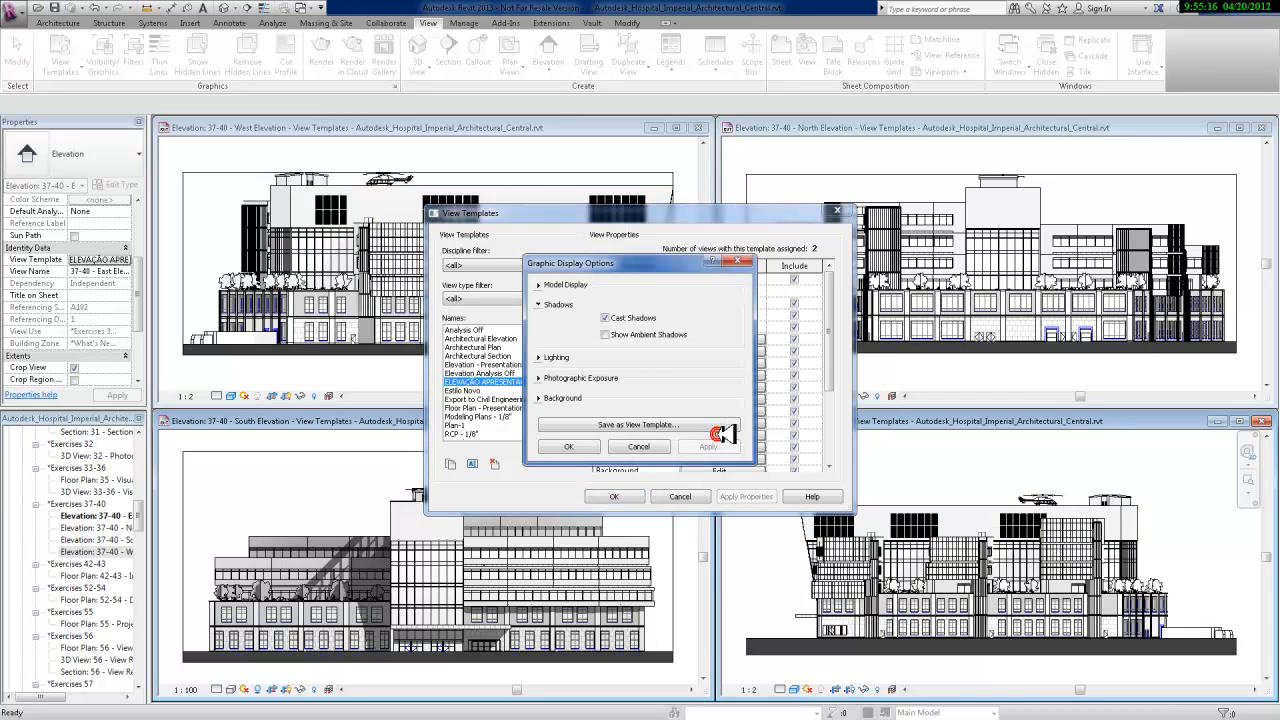
left_click(606, 318)
left_click(606, 318)
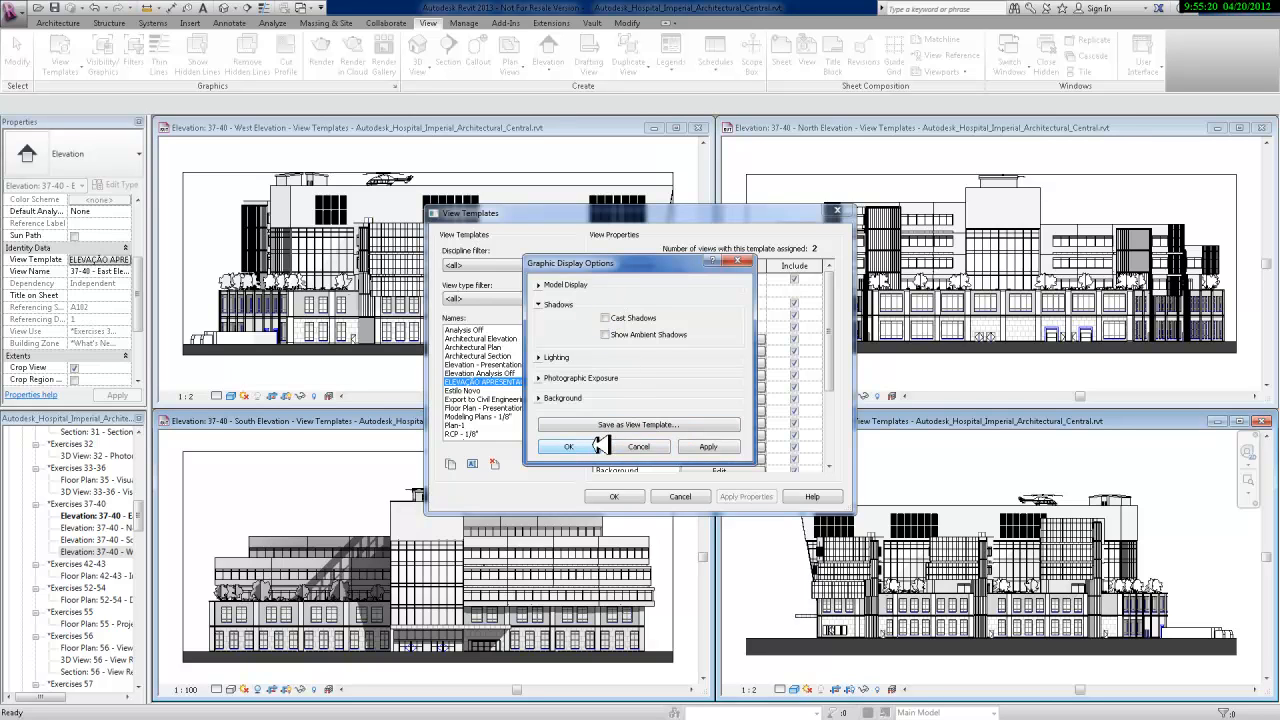
left_click(568, 446)
Step: Check the scale, visual style and sun path options available in the West Elevation view
left_click(193, 397)
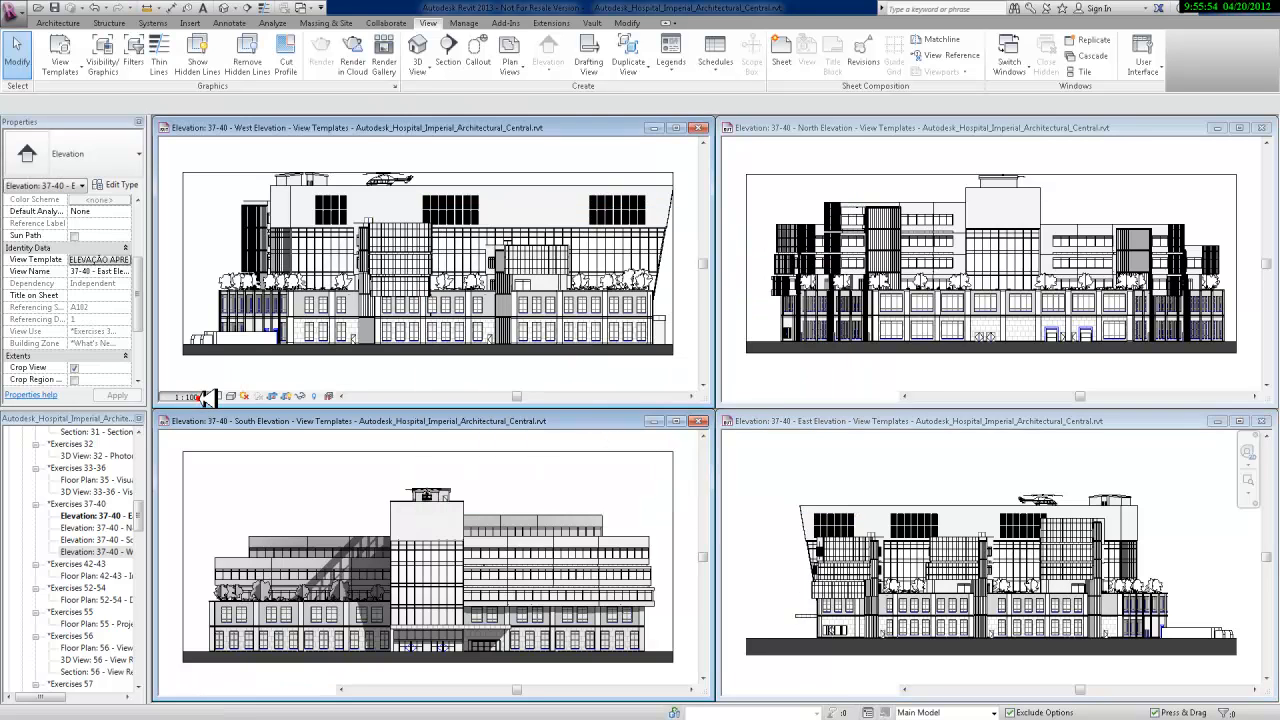
left_click(232, 398)
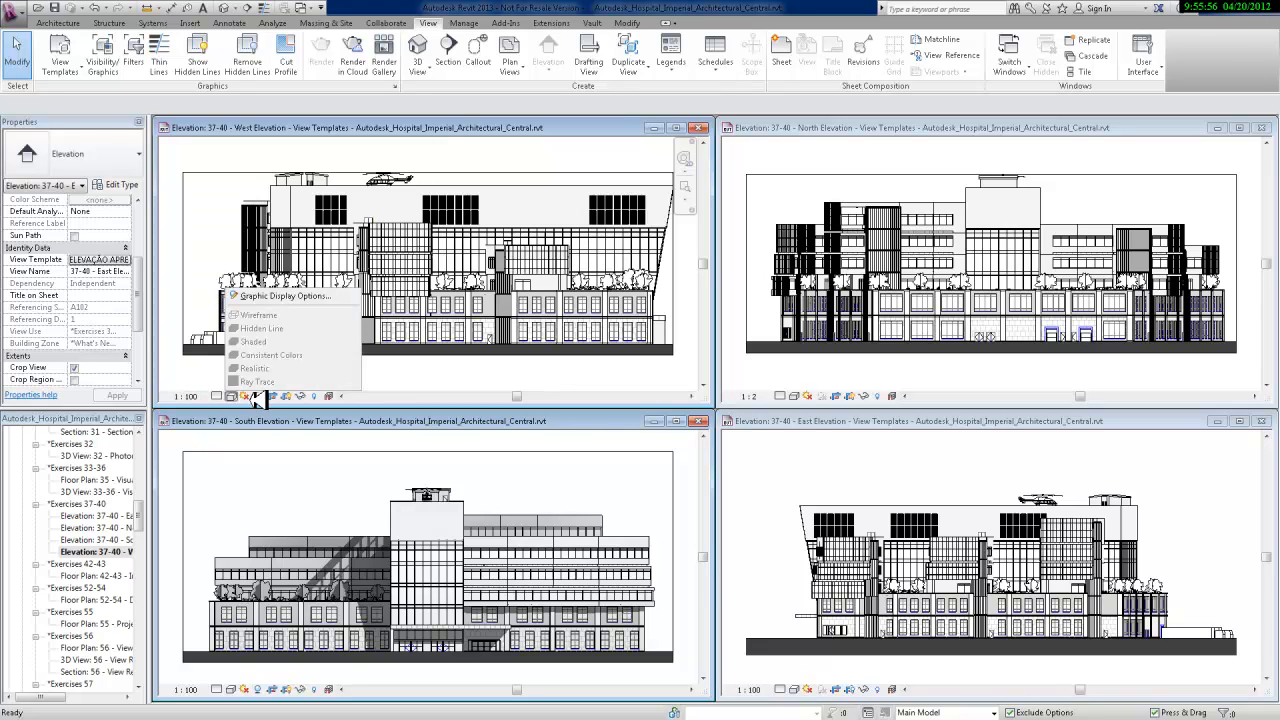
left_click(245, 396)
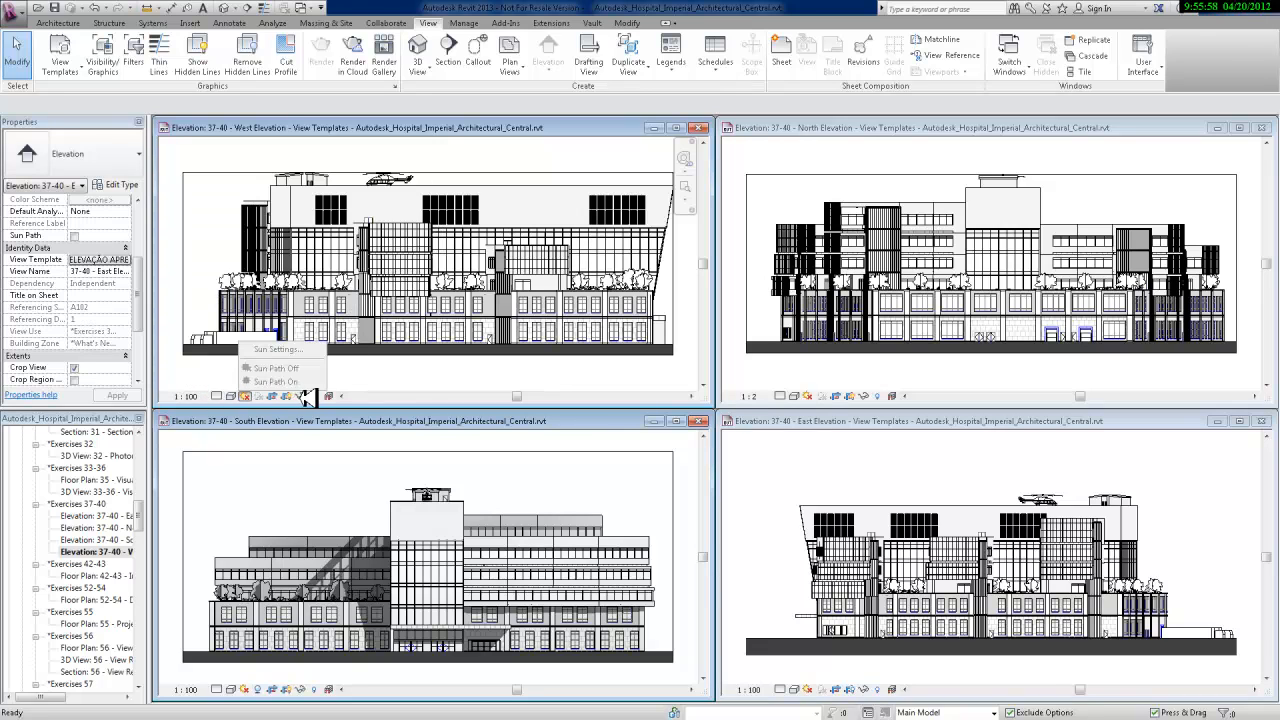
Step: Check the Temporary Hide/Isolate options in the West Elevation view and the scale options in the East Elevation view
left_click(301, 396)
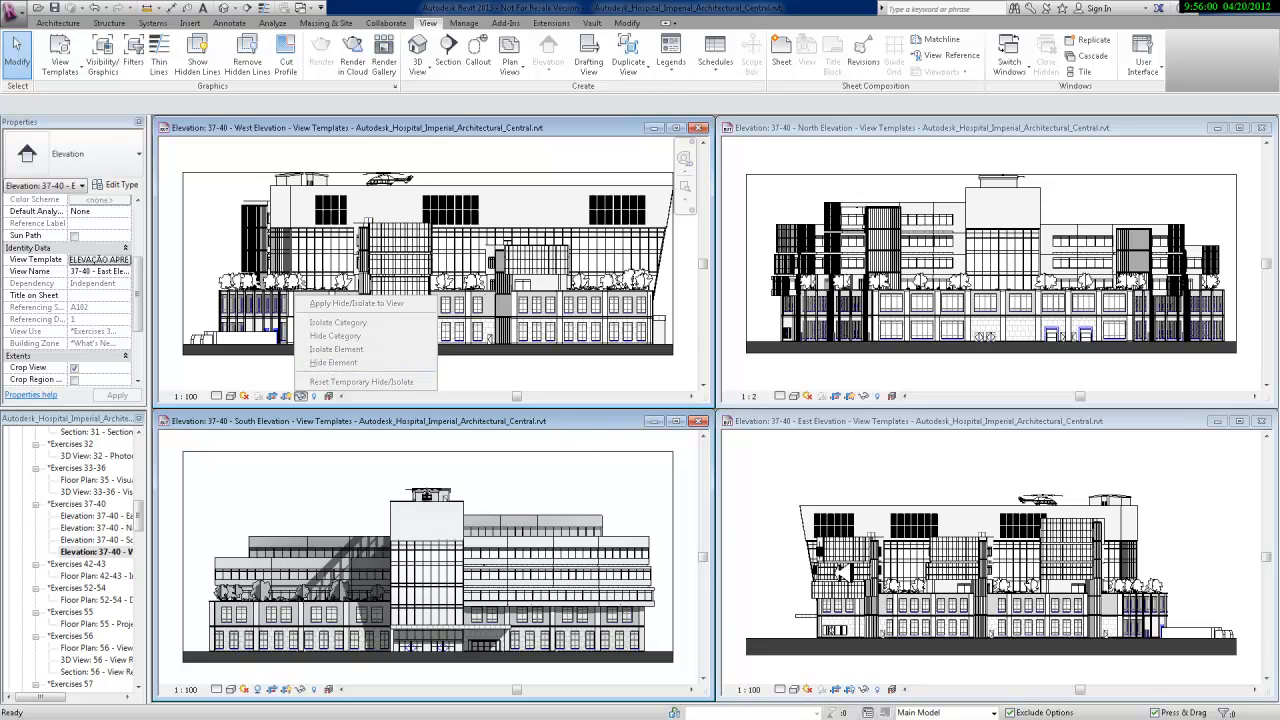
left_click(757, 687)
left_click(757, 689)
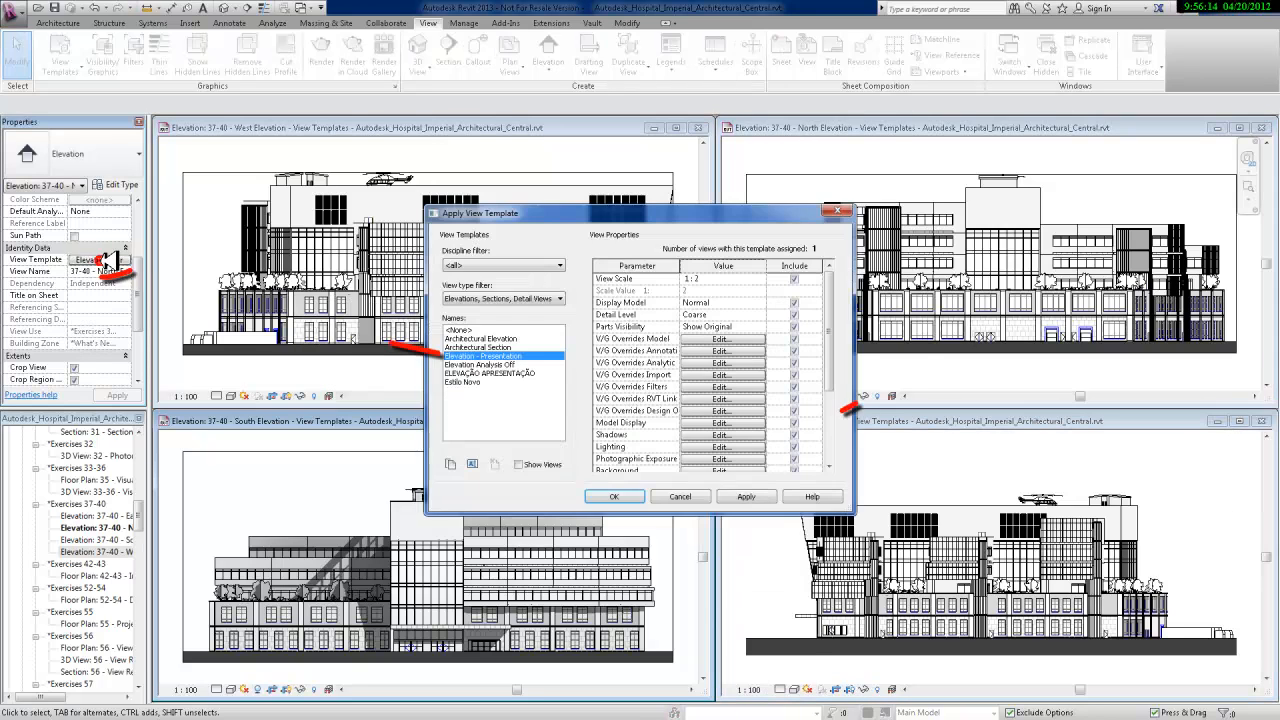
Step: Remove the view template assignment from the North Elevation view and set its view scale to 1:200
left_click(459, 329)
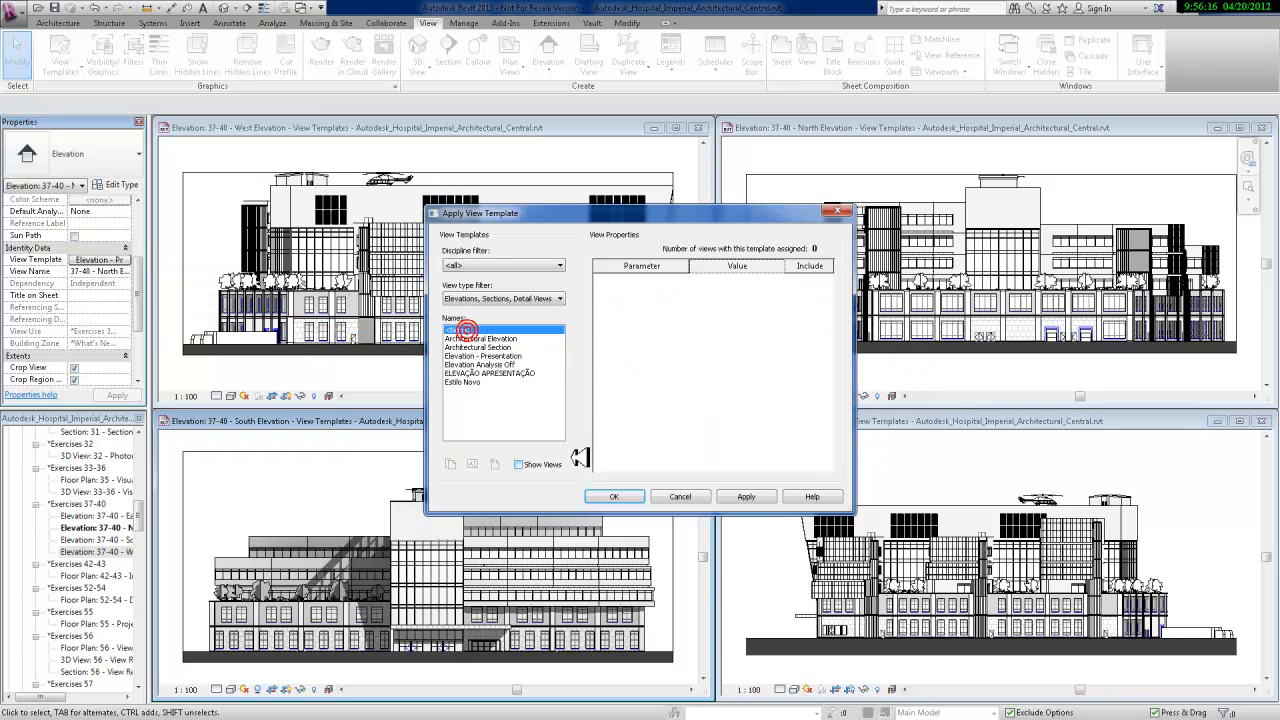
left_click(616, 496)
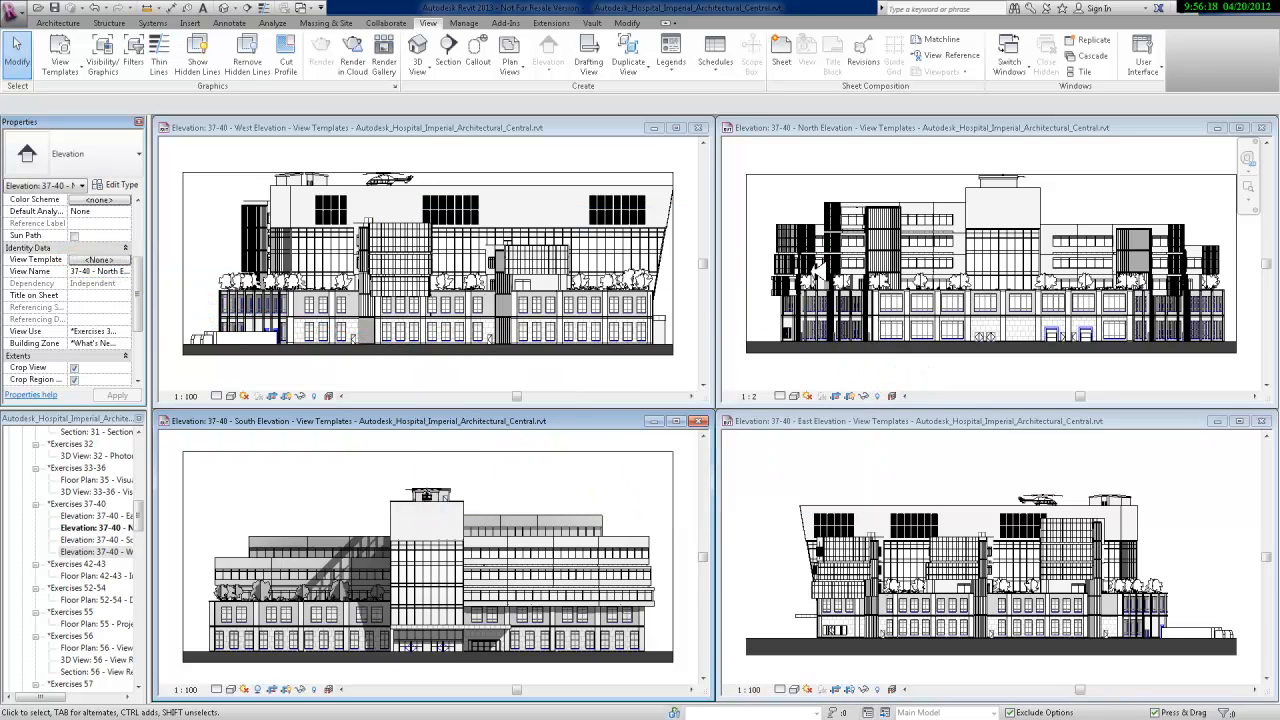
left_click(816, 268)
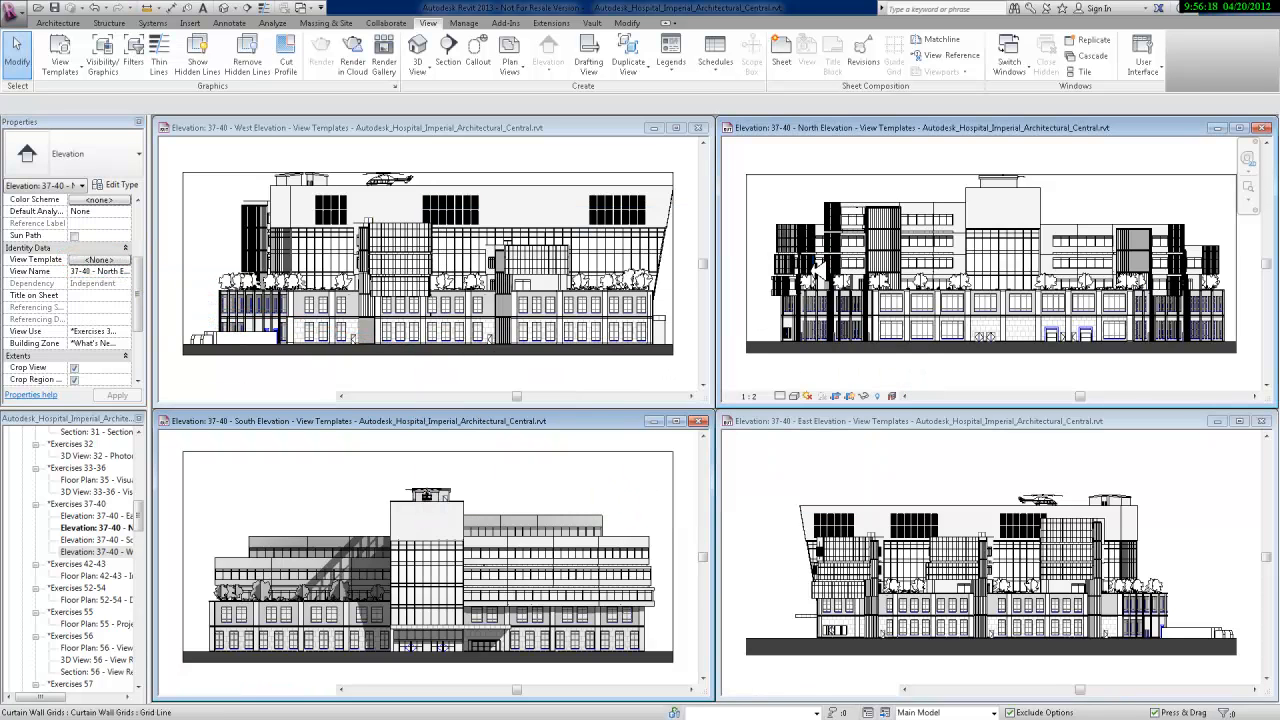
left_click(751, 396)
left_click(765, 324)
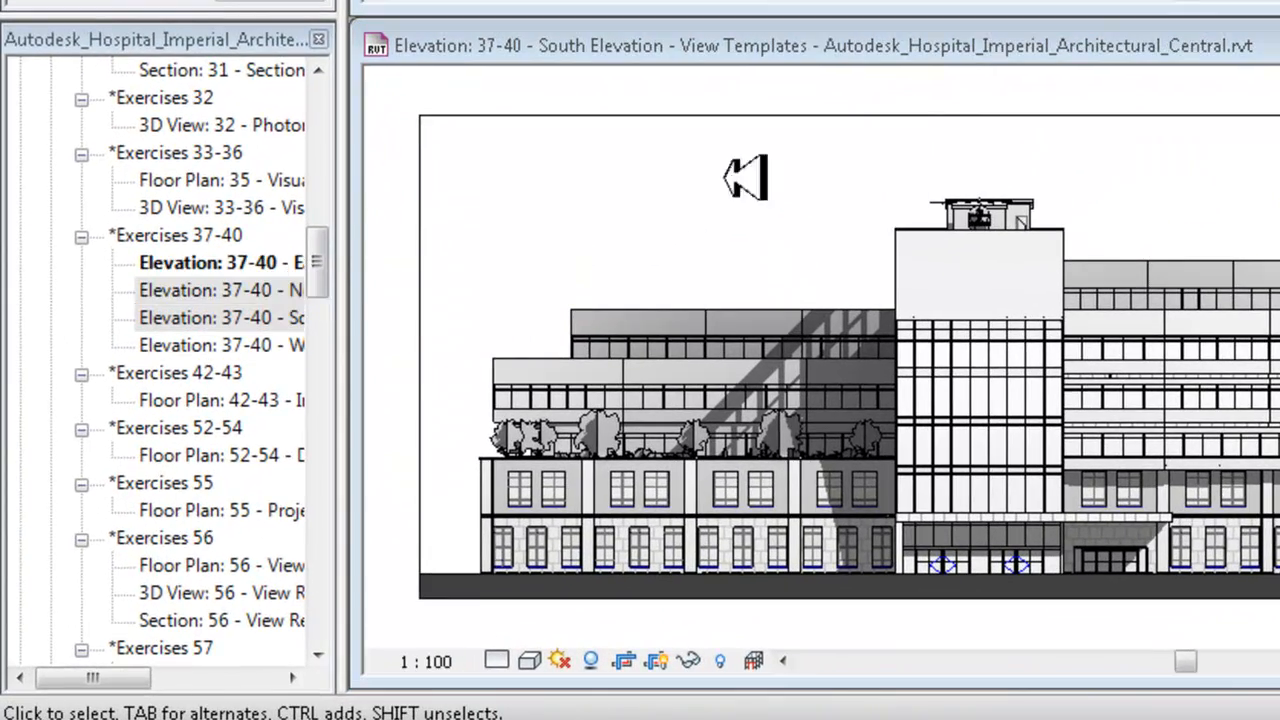
Step: Apply the ELEVAÇÃO APRESENTAÇÃO template's properties to the North and South Elevation views together
left_click(145, 290)
right_click(205, 290)
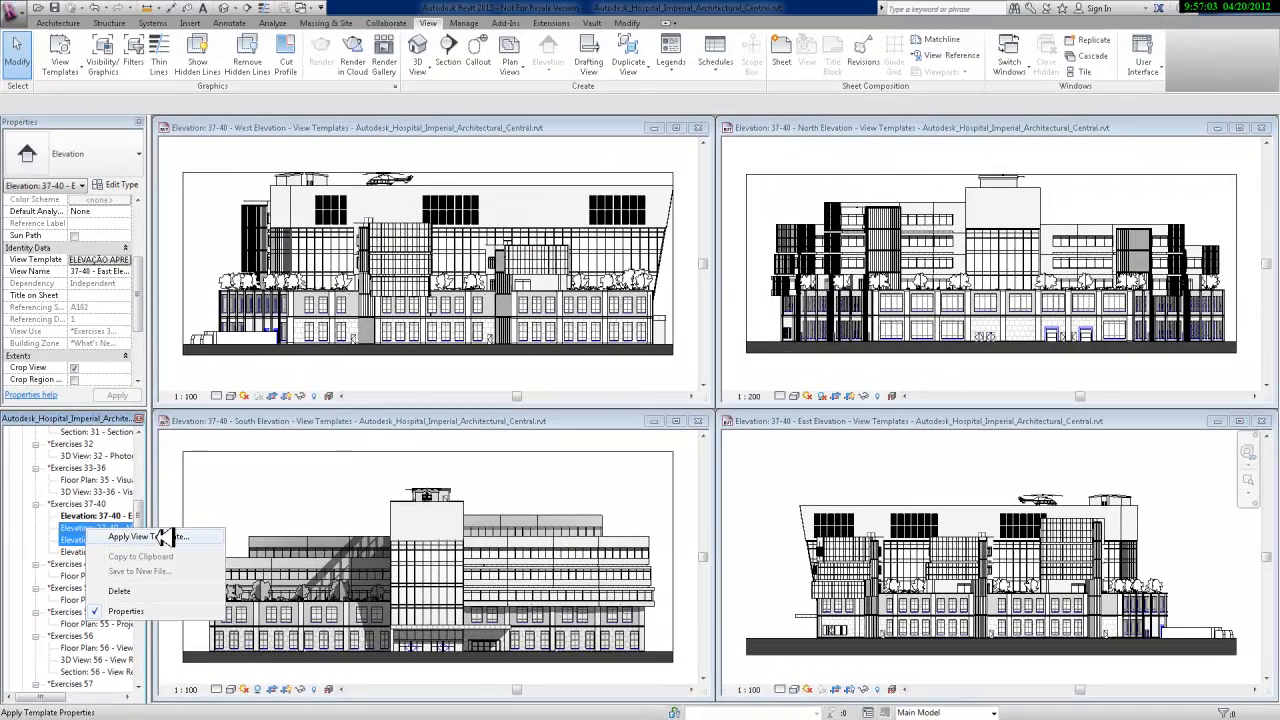
left_click(160, 535)
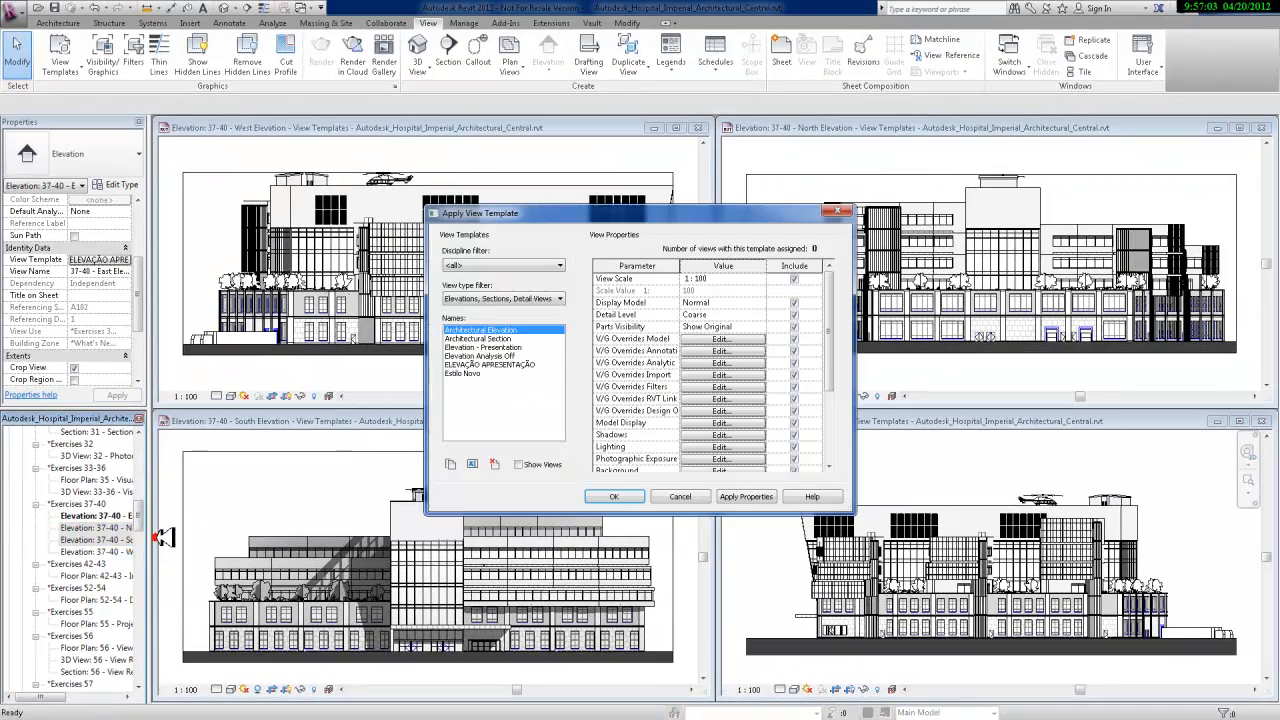
left_click(506, 363)
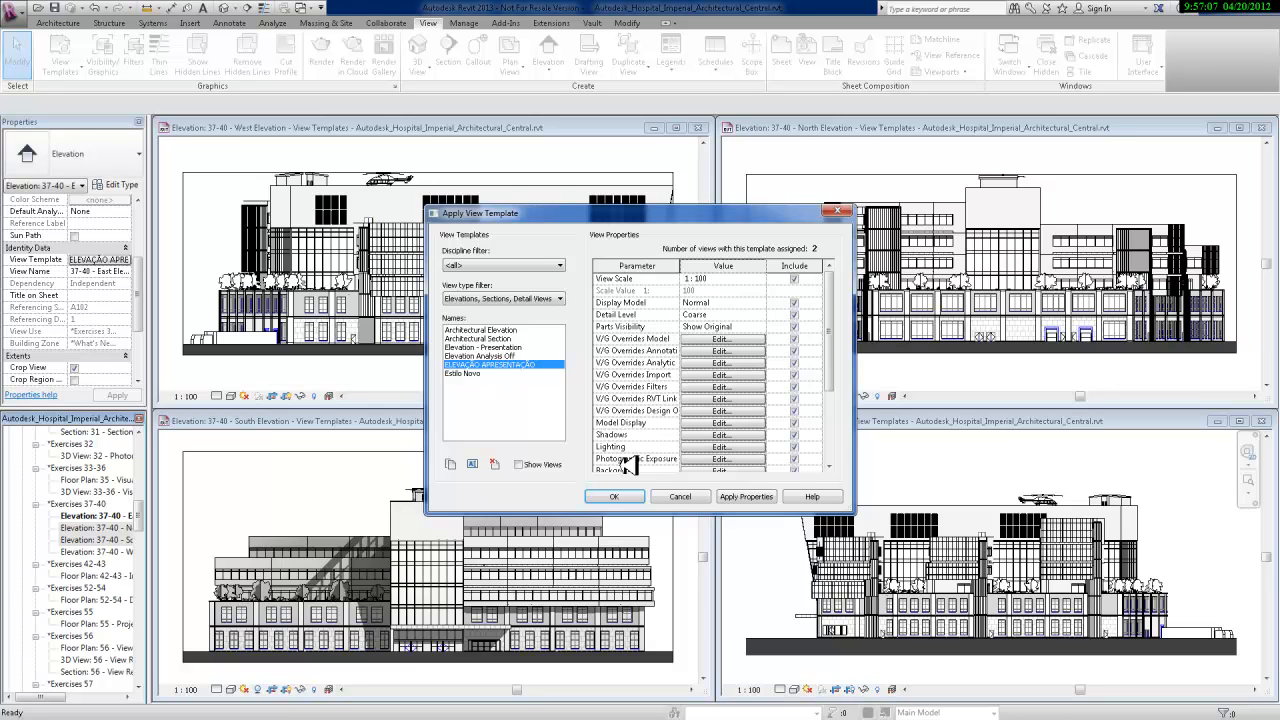
left_click(745, 497)
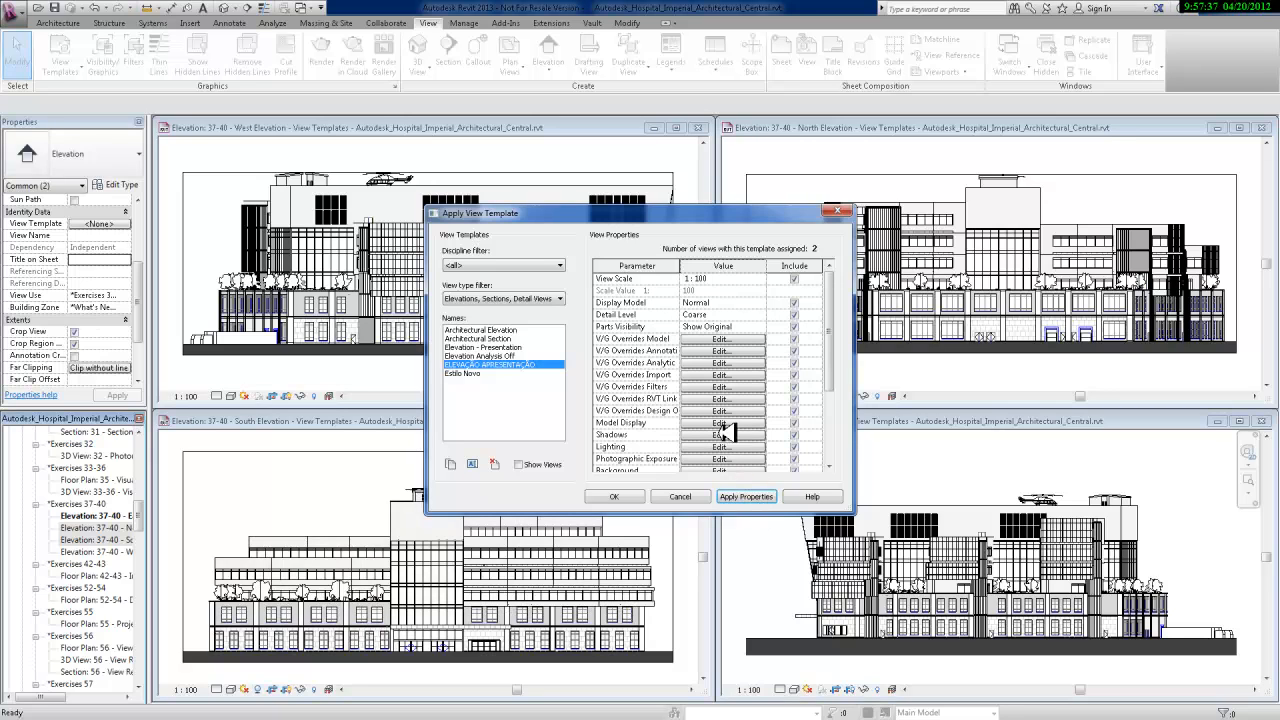
Step: Set the ELEVAÇÃO APRESENTAÇÃO template's Model Display style to Shaded and accept the template changes
left_click(722, 424)
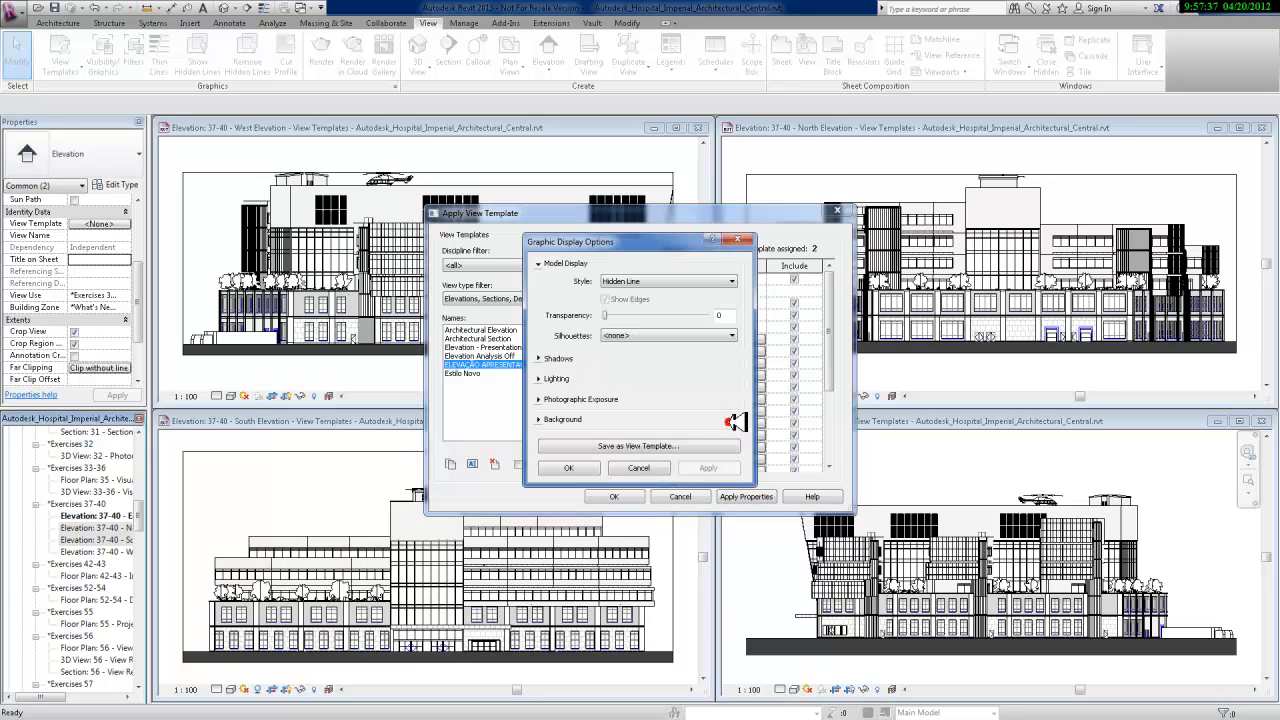
left_click(636, 280)
left_click(638, 307)
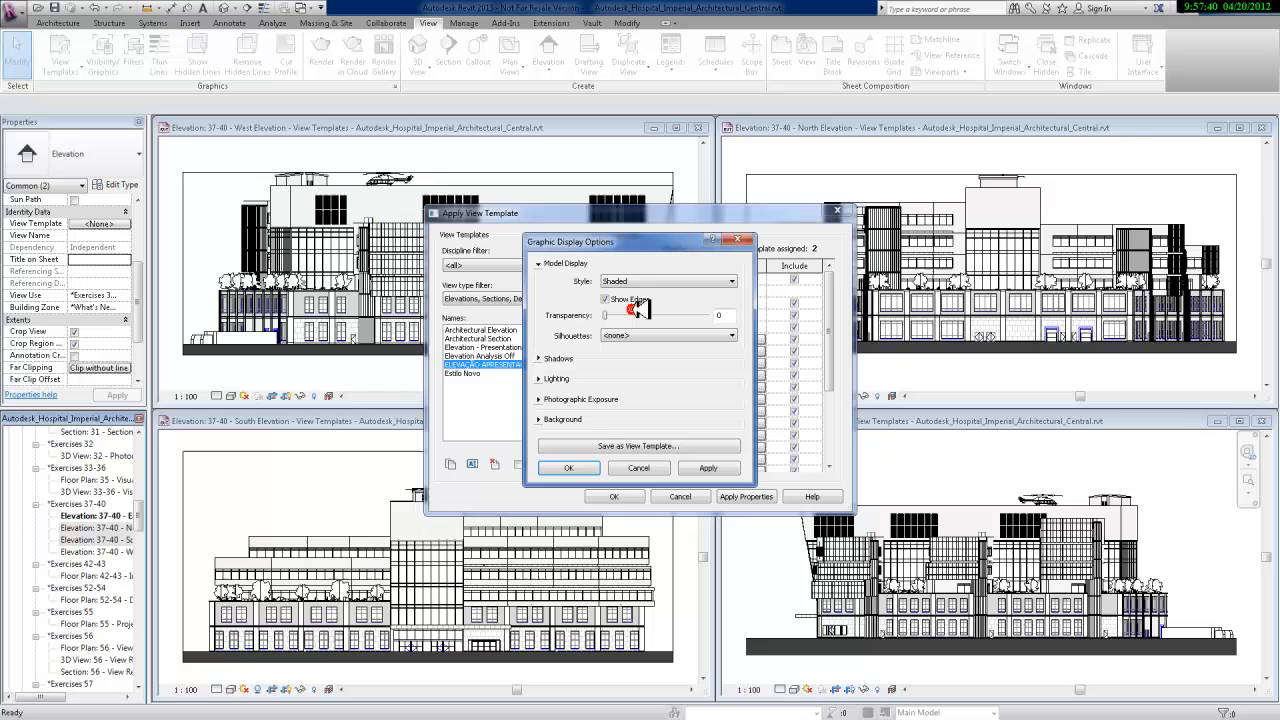
left_click(568, 468)
left_click(614, 497)
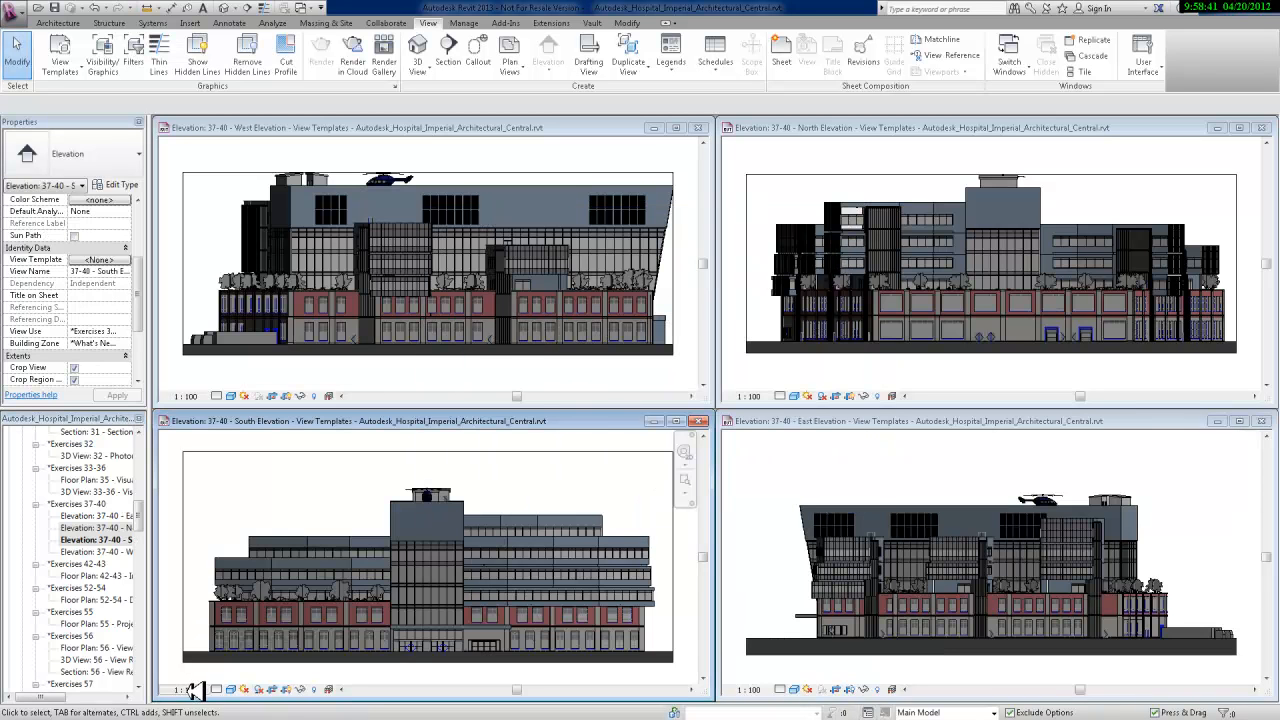
Step: Set the South Elevation view's scale to 1:2 and its visual style to Hidden Line
left_click(185, 690)
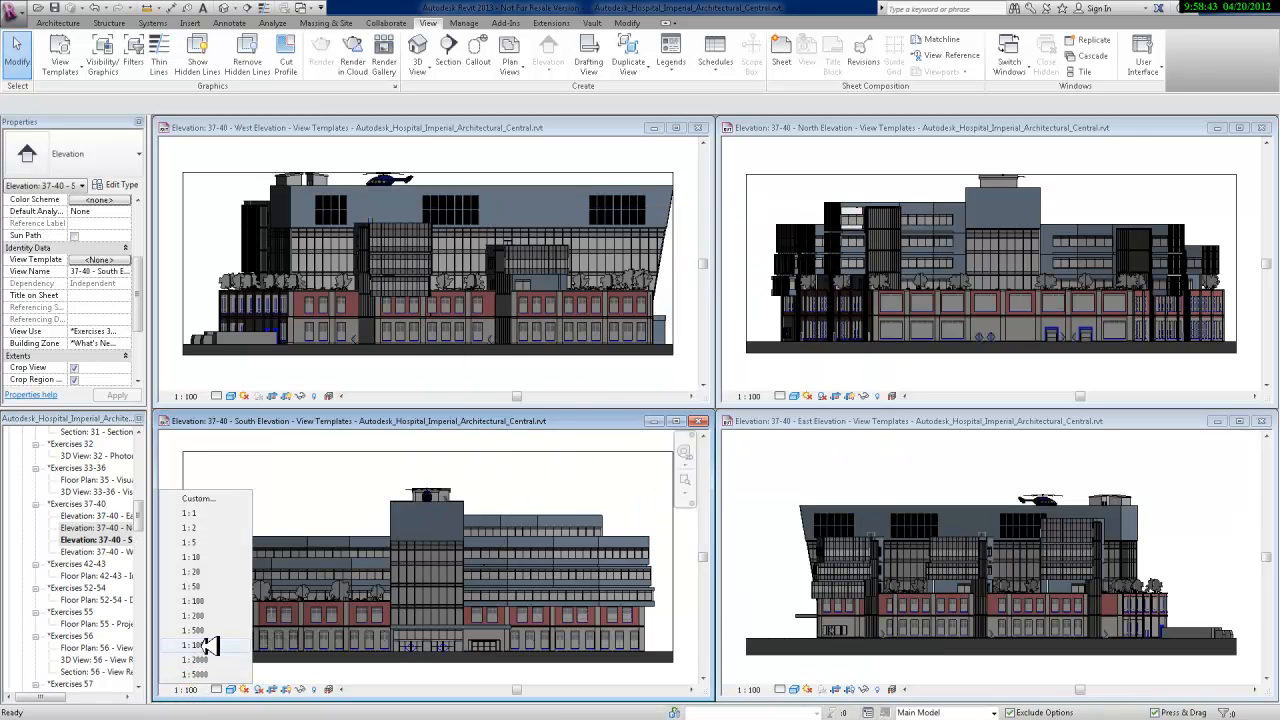
left_click(202, 530)
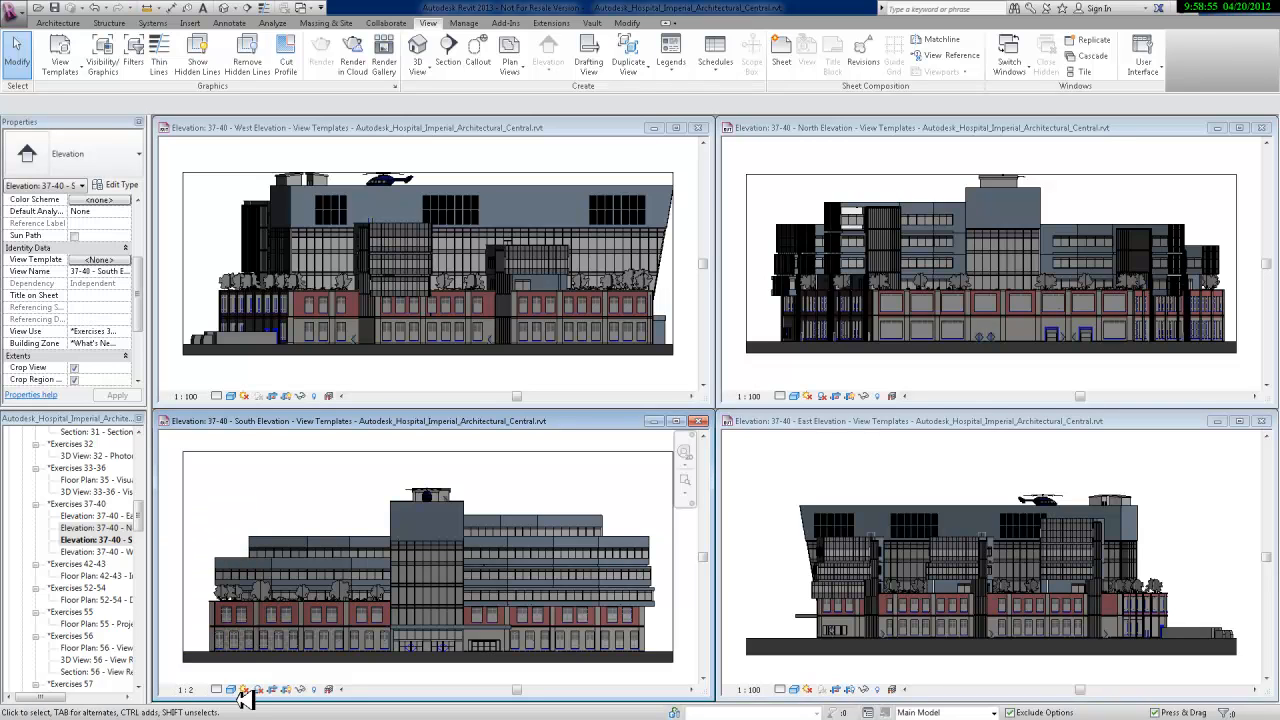
left_click(232, 689)
left_click(252, 618)
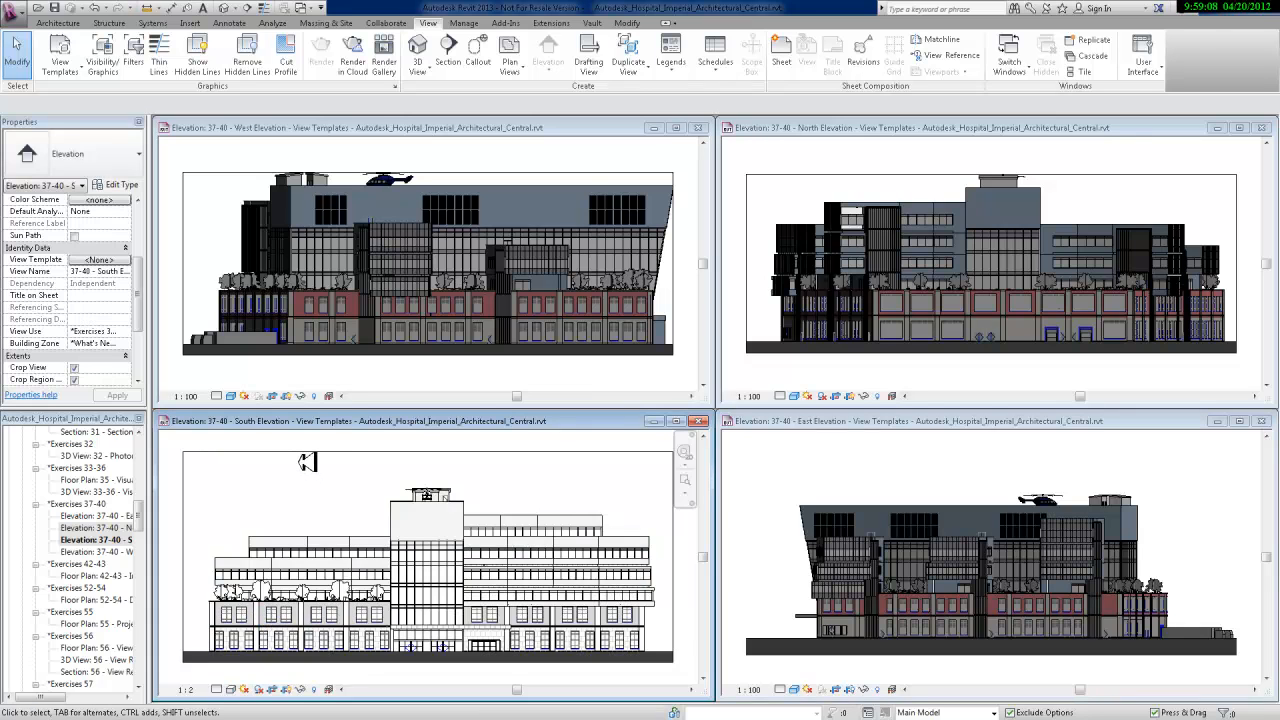
Step: Check the West Elevation's scale control and the number of views assigned to the ELEVAÇÃO APRESENTAÇÃO template
left_click(193, 397)
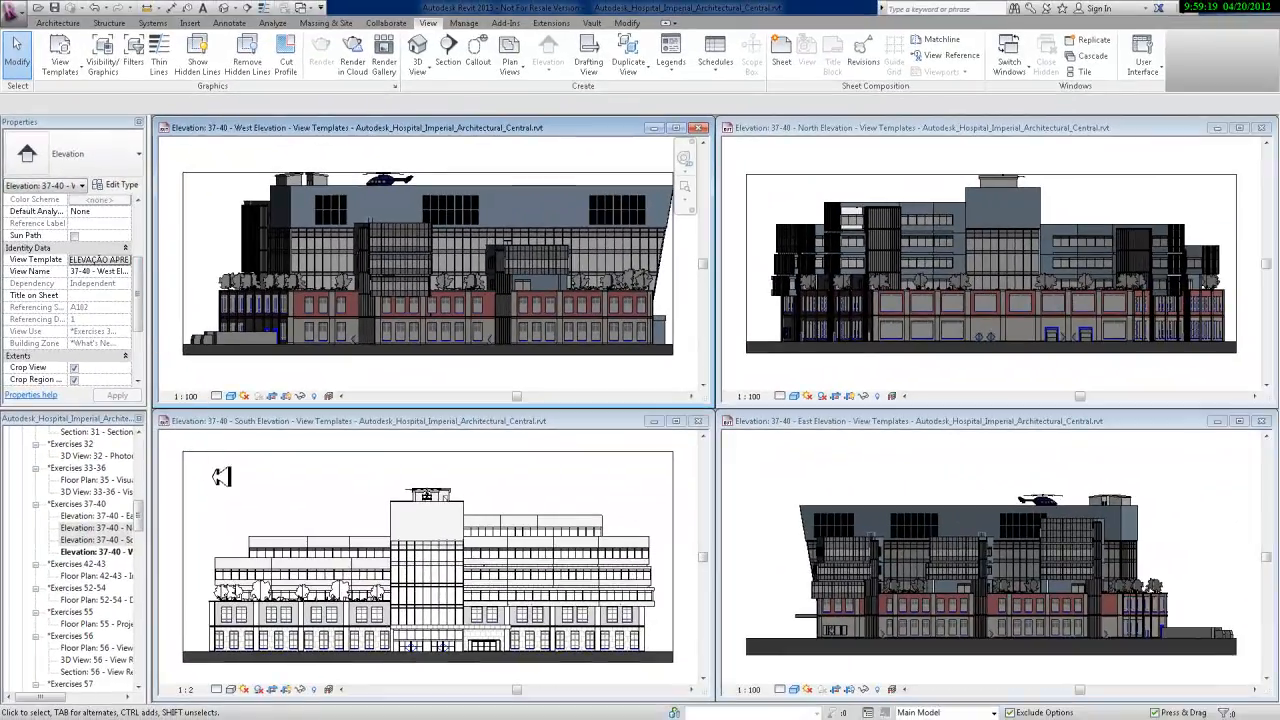
left_click(308, 590)
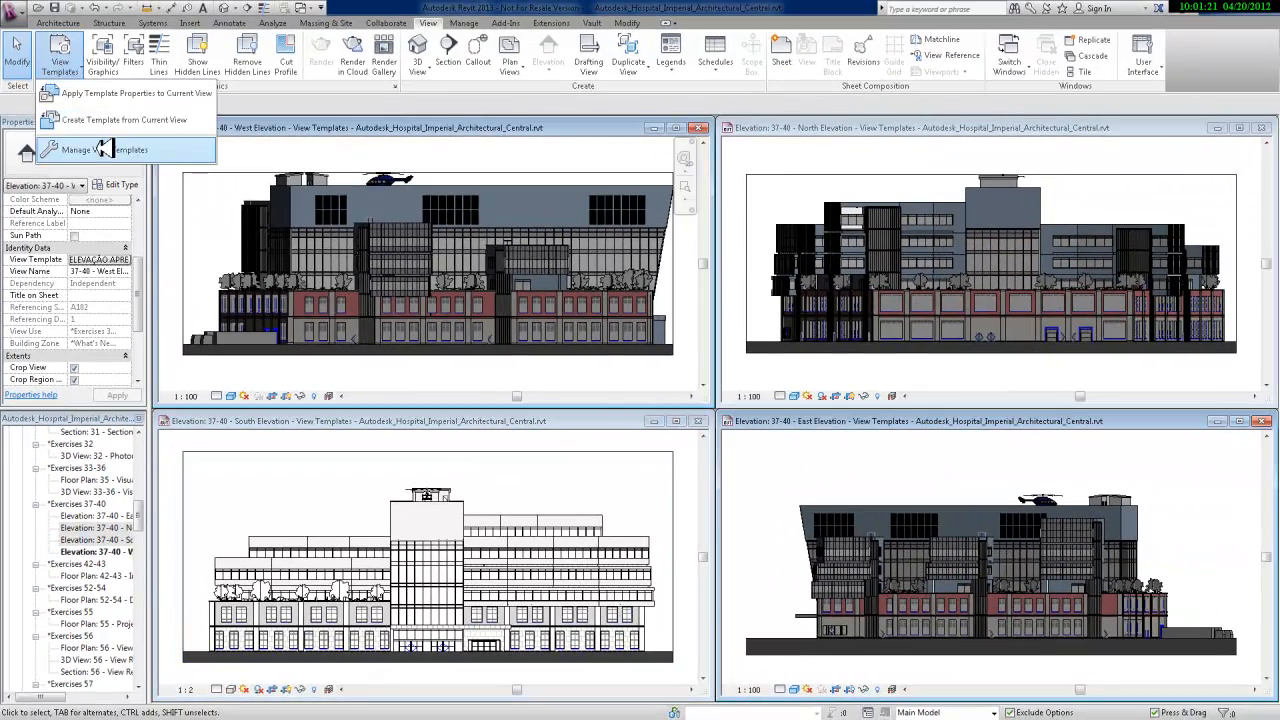
left_click(104, 148)
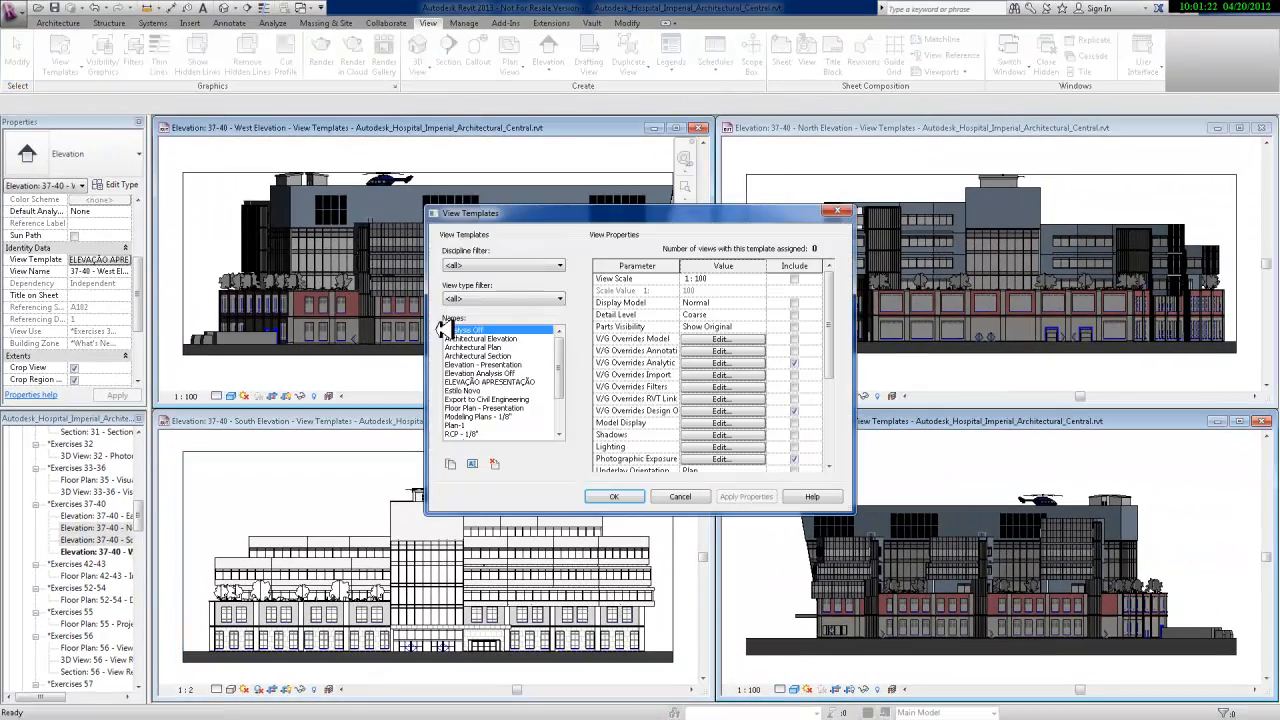
left_click(481, 381)
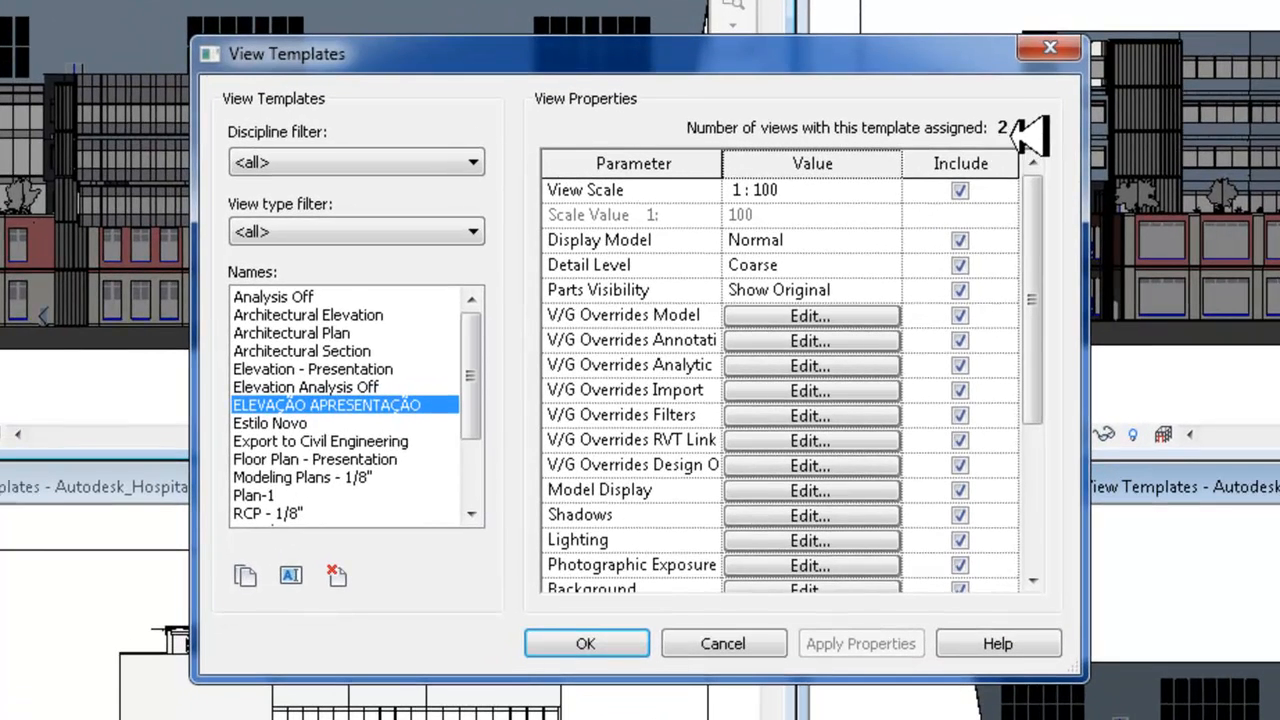
left_click(1010, 134)
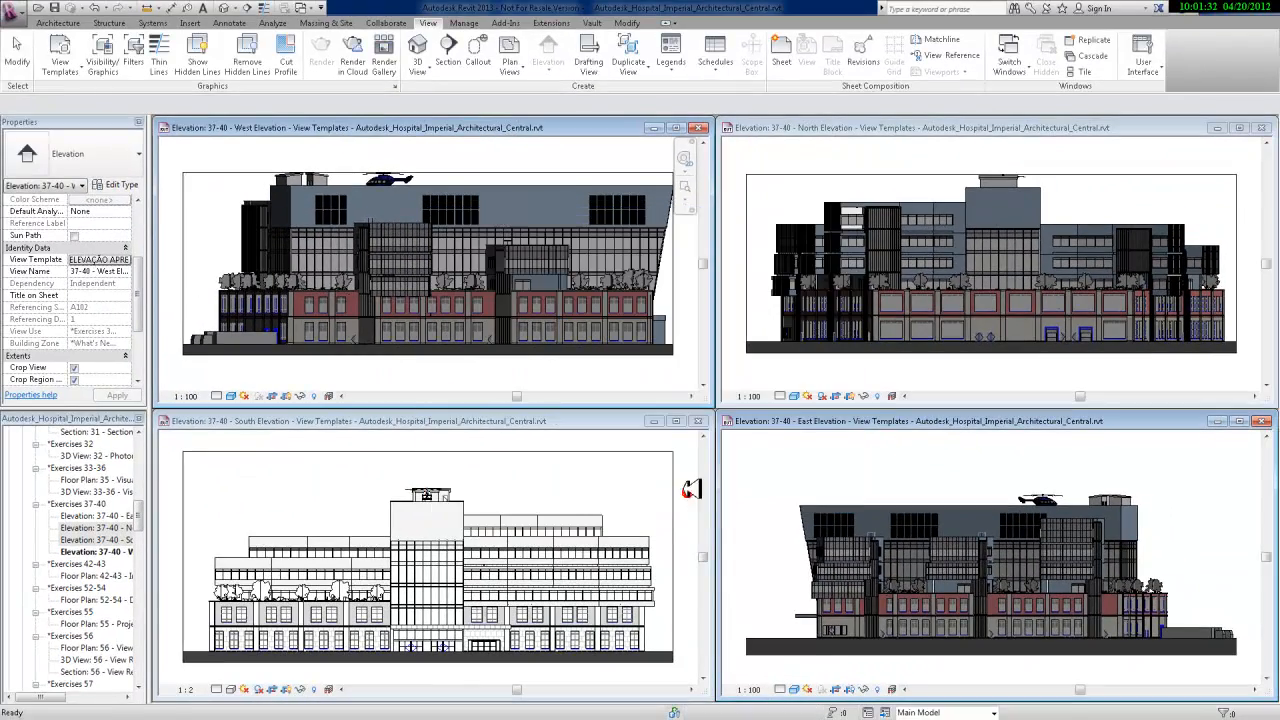
Step: Duplicate the East Elevation view's type as "Apresentação de Elevação"
left_click(784, 419)
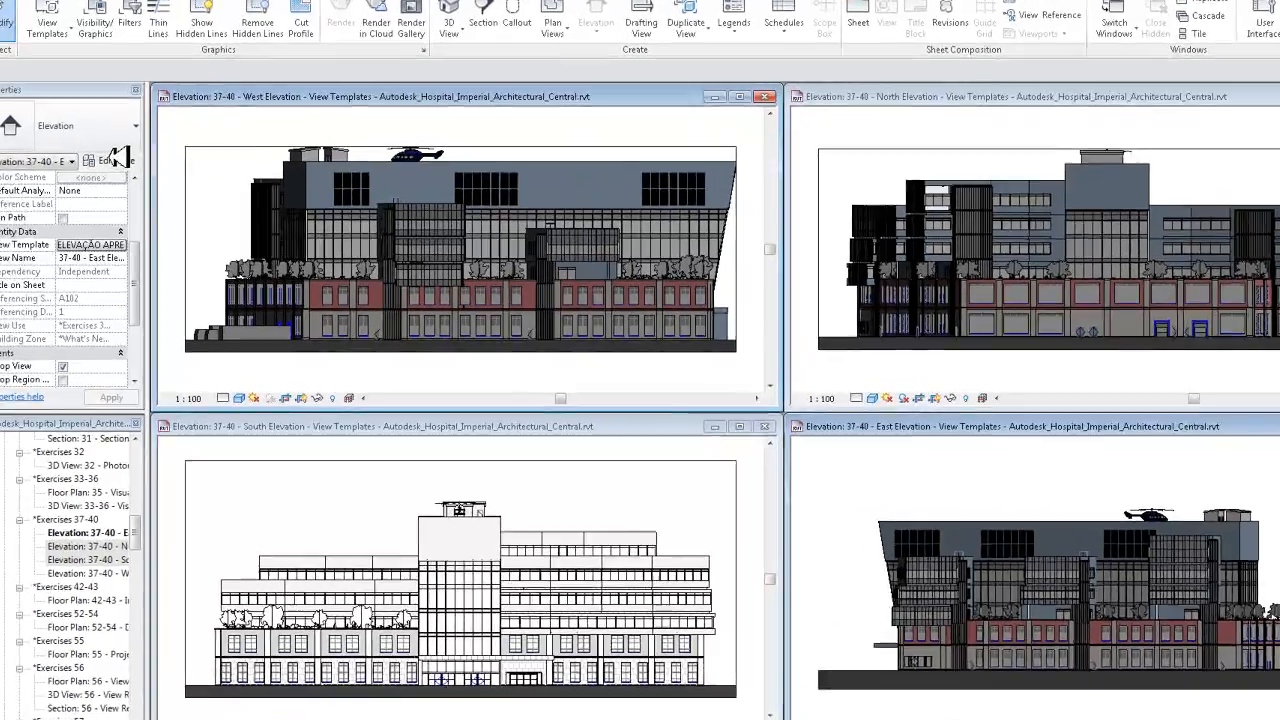
left_click(116, 185)
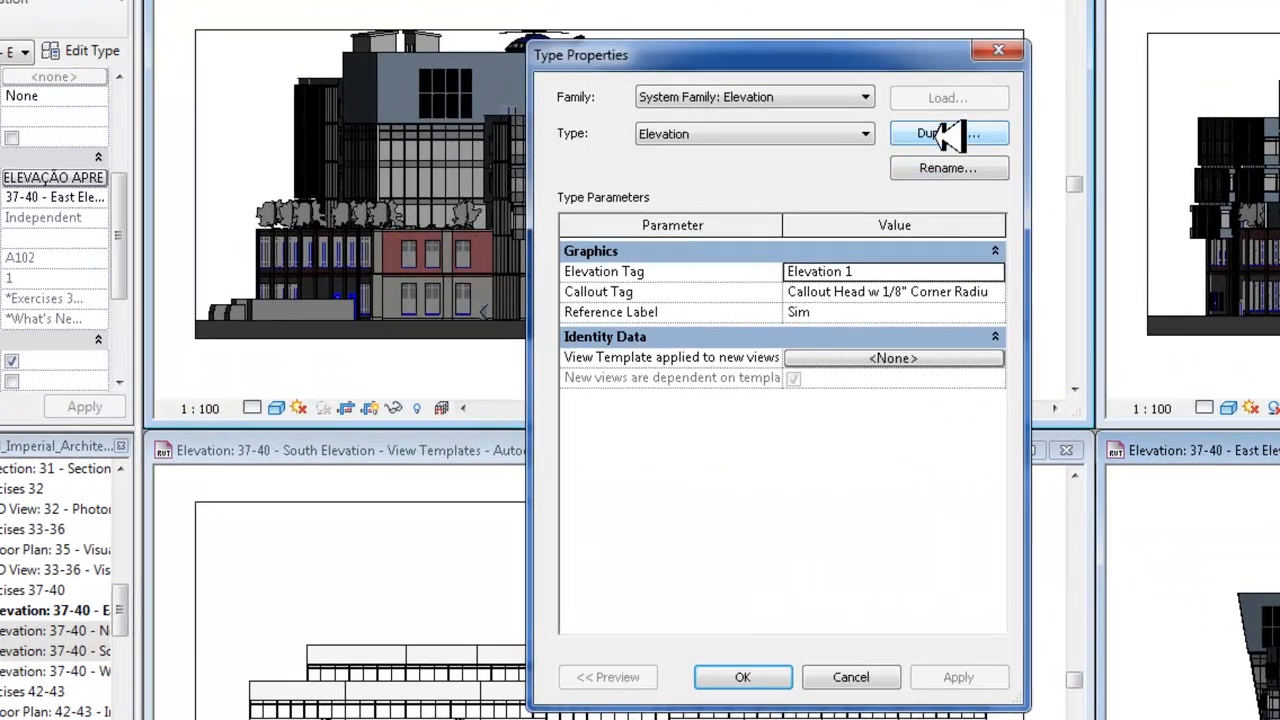
left_click(943, 132)
type("Apresentação de Elevação")
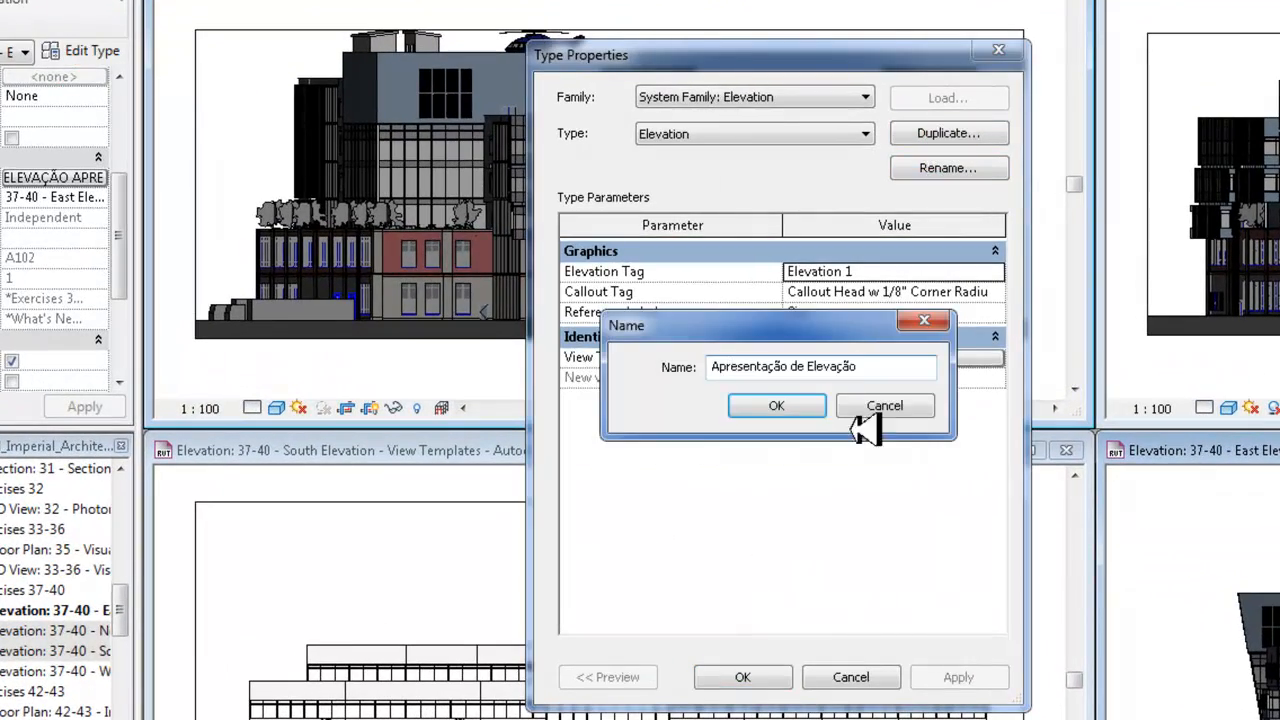
key("Return")
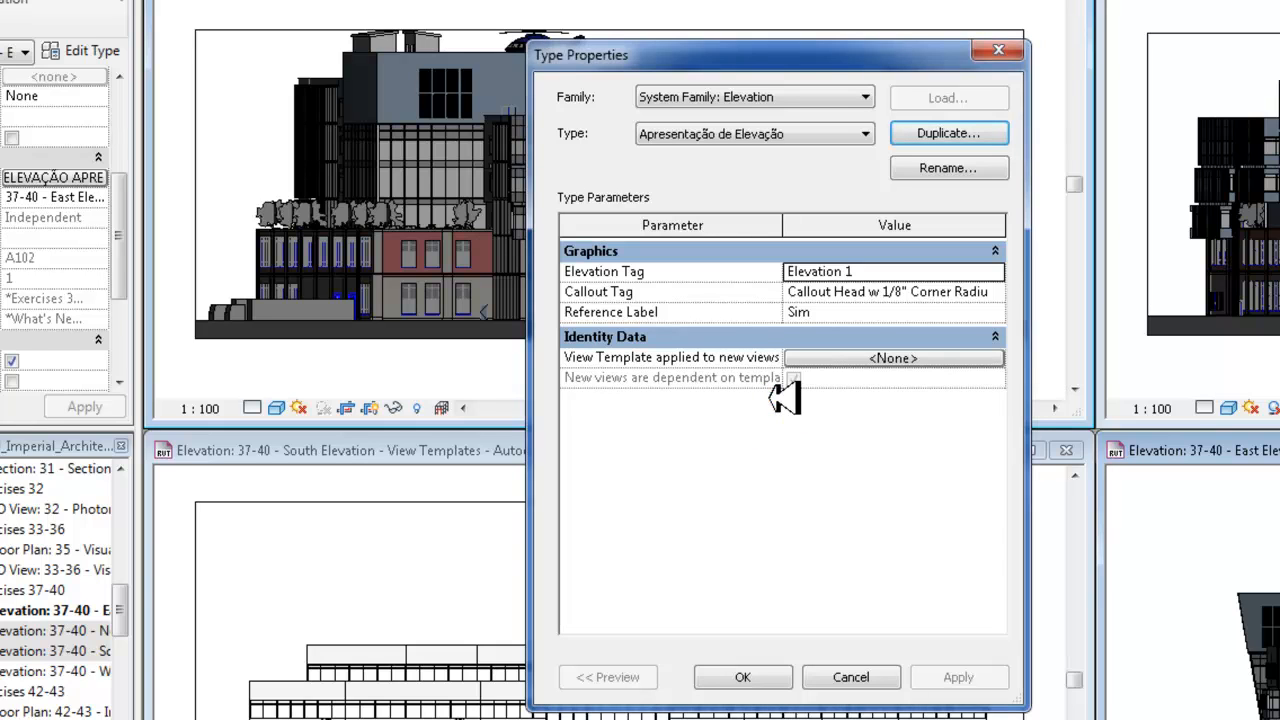
Step: Make ELEVAÇÃO APRESENTAÇÃO the view template applied to new views of the Apresentação de Elevação type
left_click(885, 358)
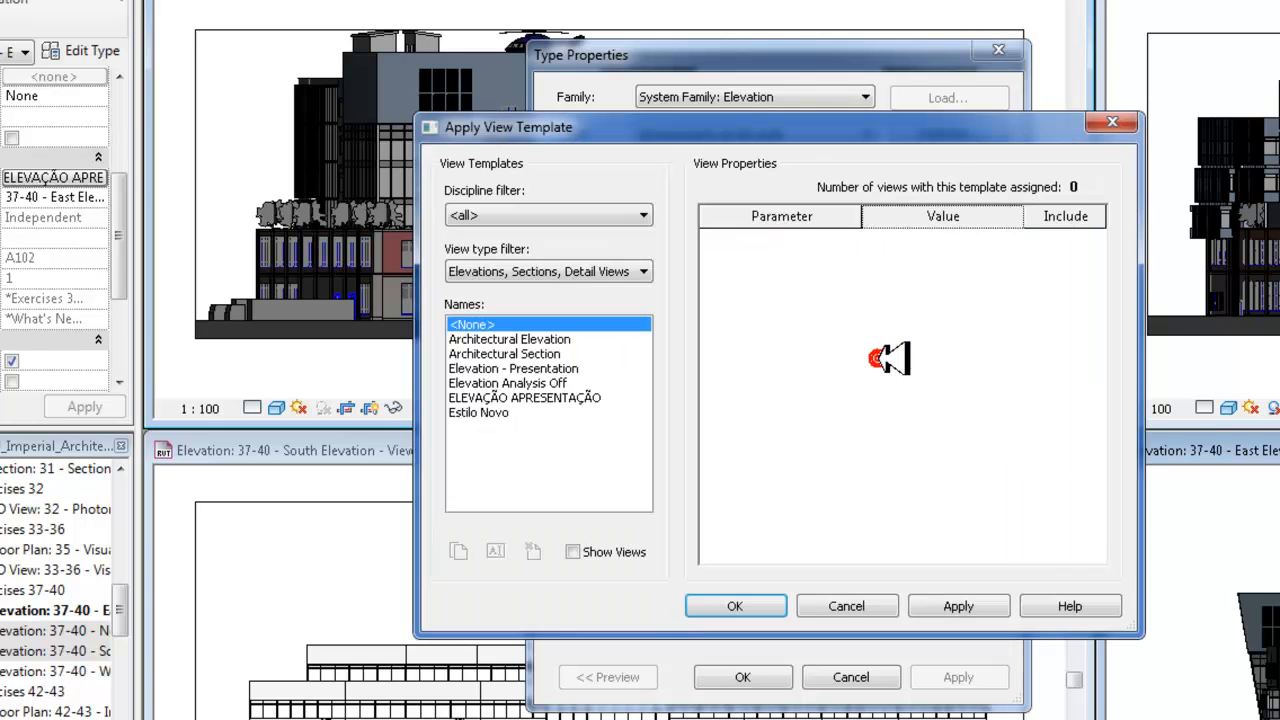
left_click(528, 398)
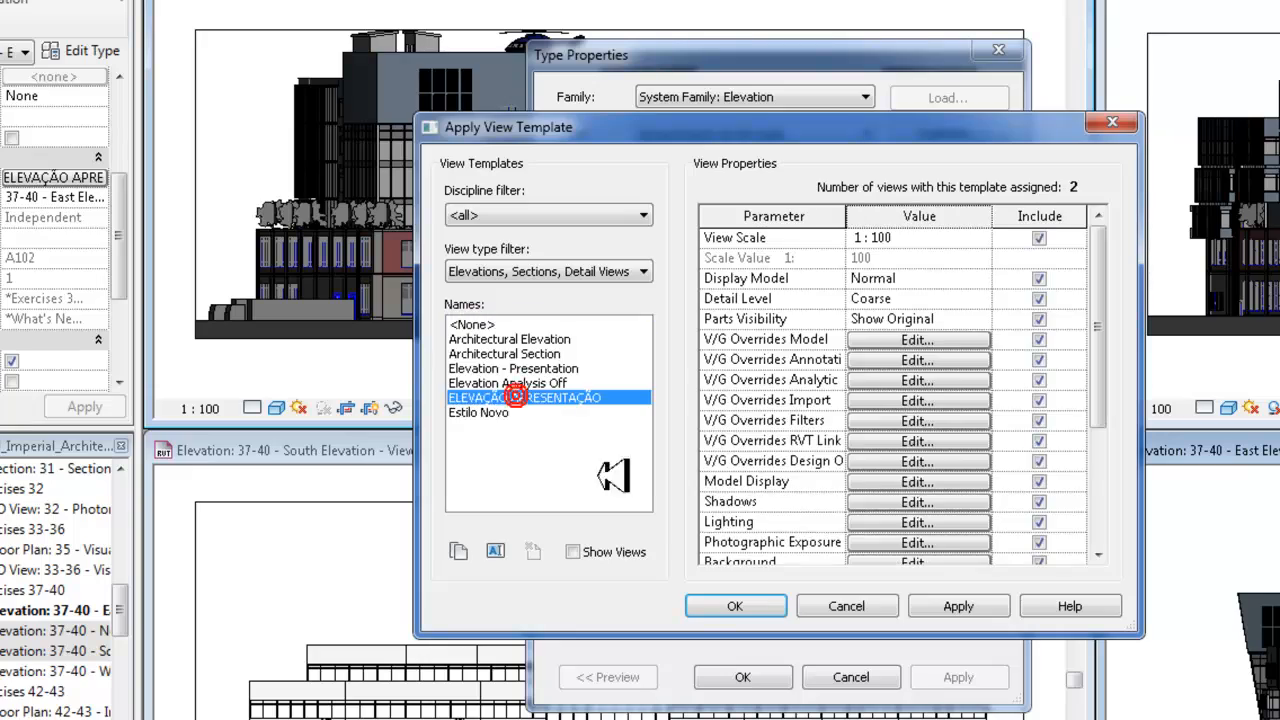
left_click(737, 606)
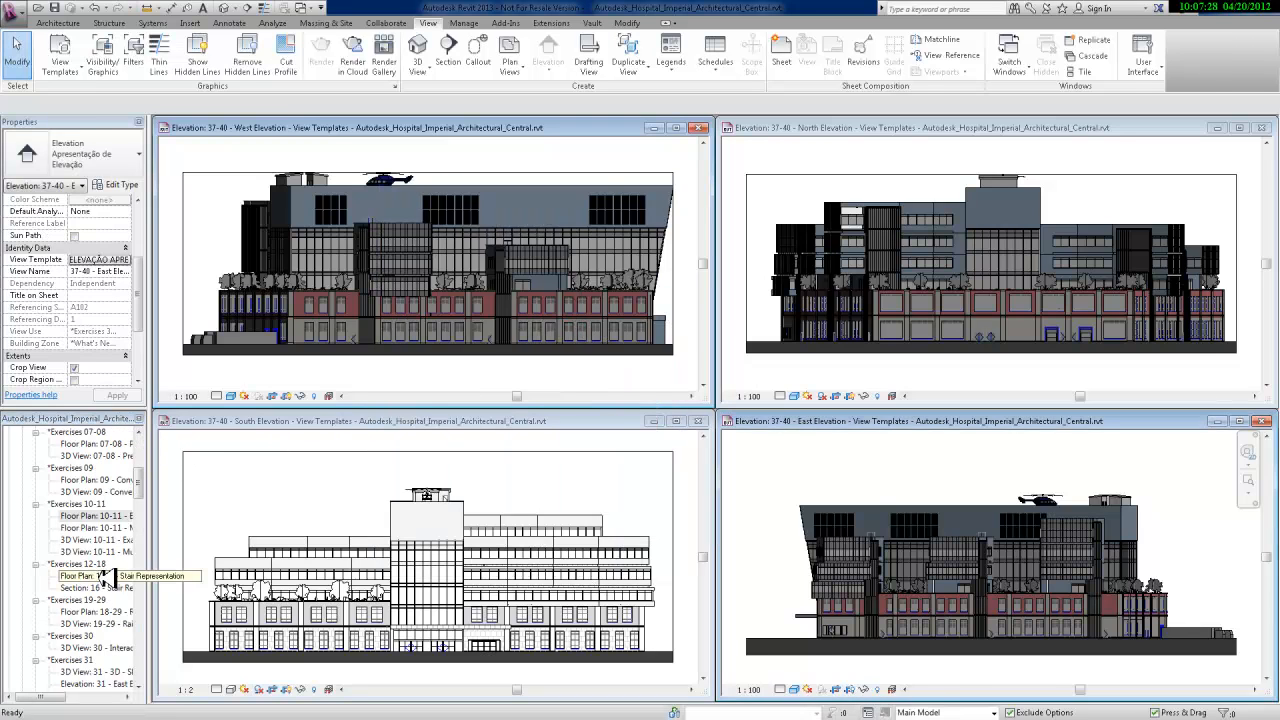
Step: In the 12-18 Stair Representation floor plan, place an Apresentação de Elevação elevation outside the stairwell's left wall and open its view
double_click(97, 576)
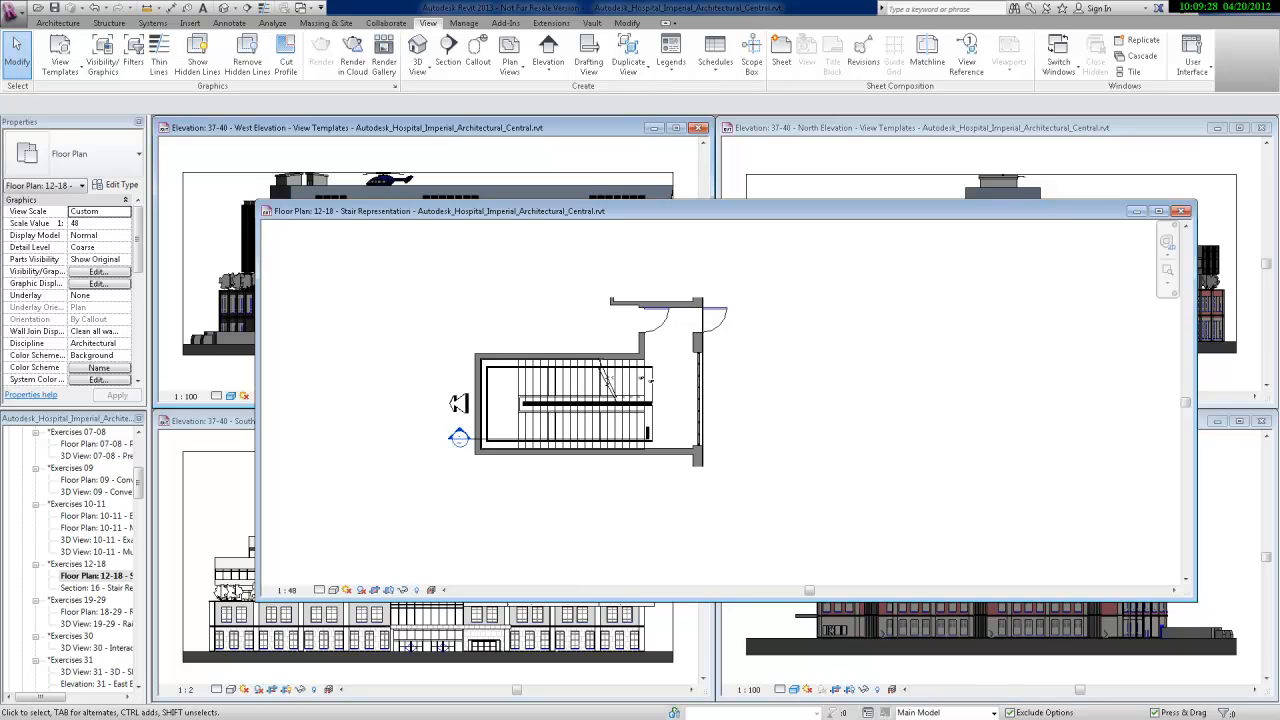
left_click(549, 74)
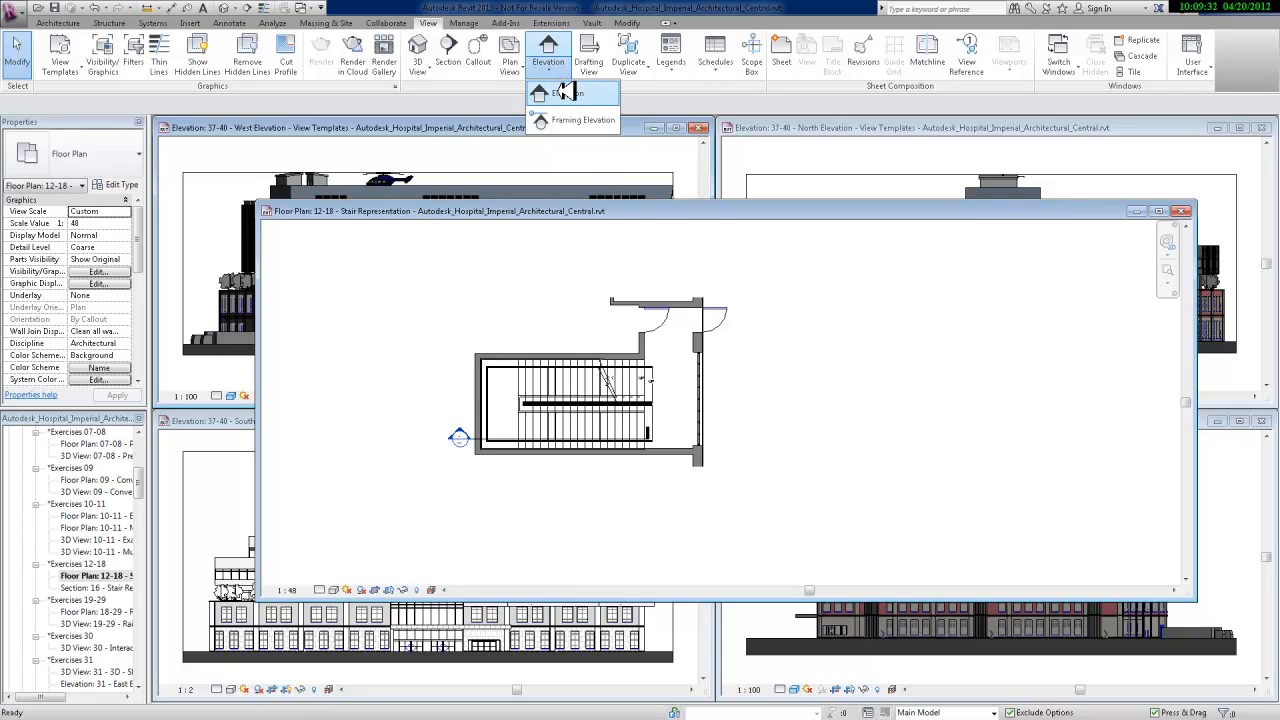
left_click(565, 93)
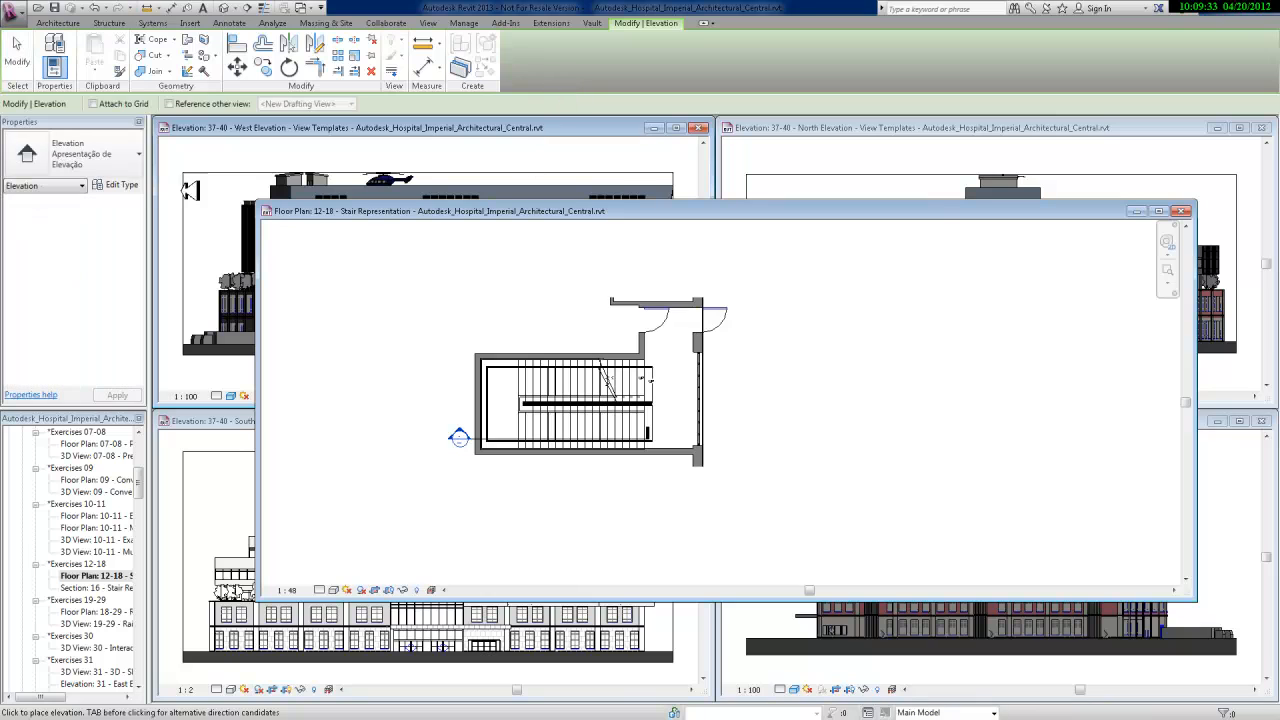
left_click(132, 158)
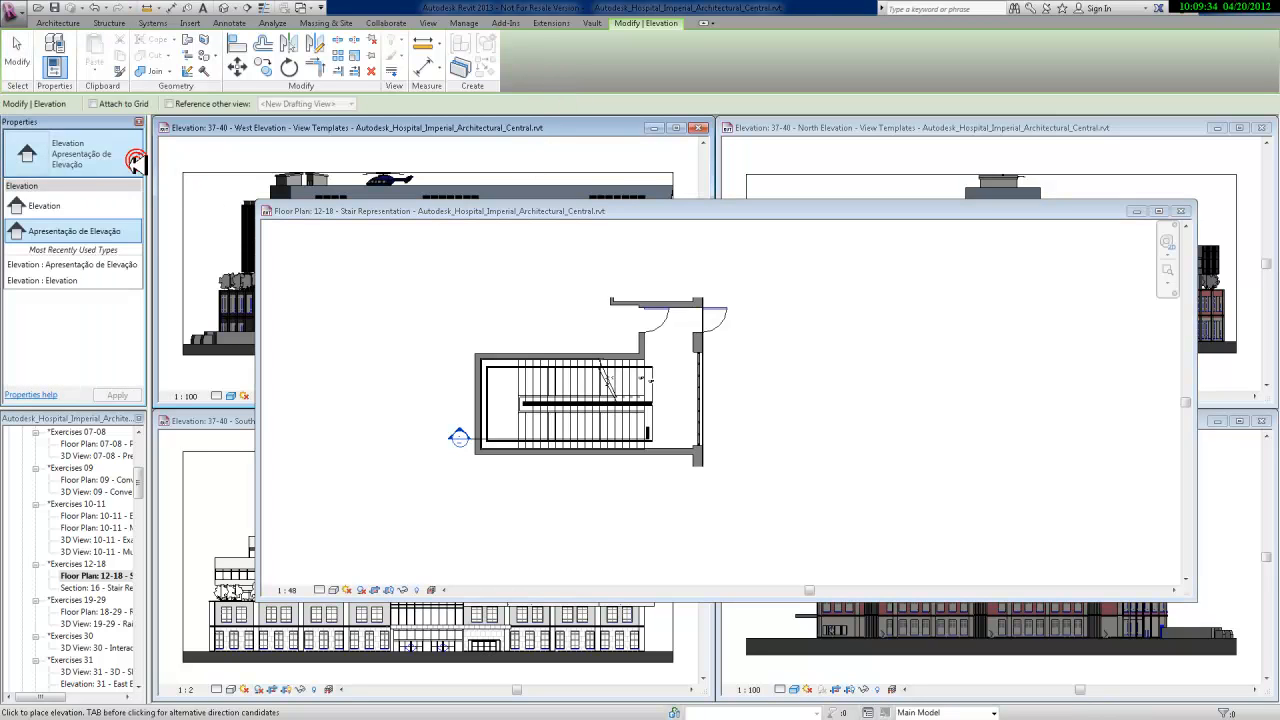
left_click(45, 232)
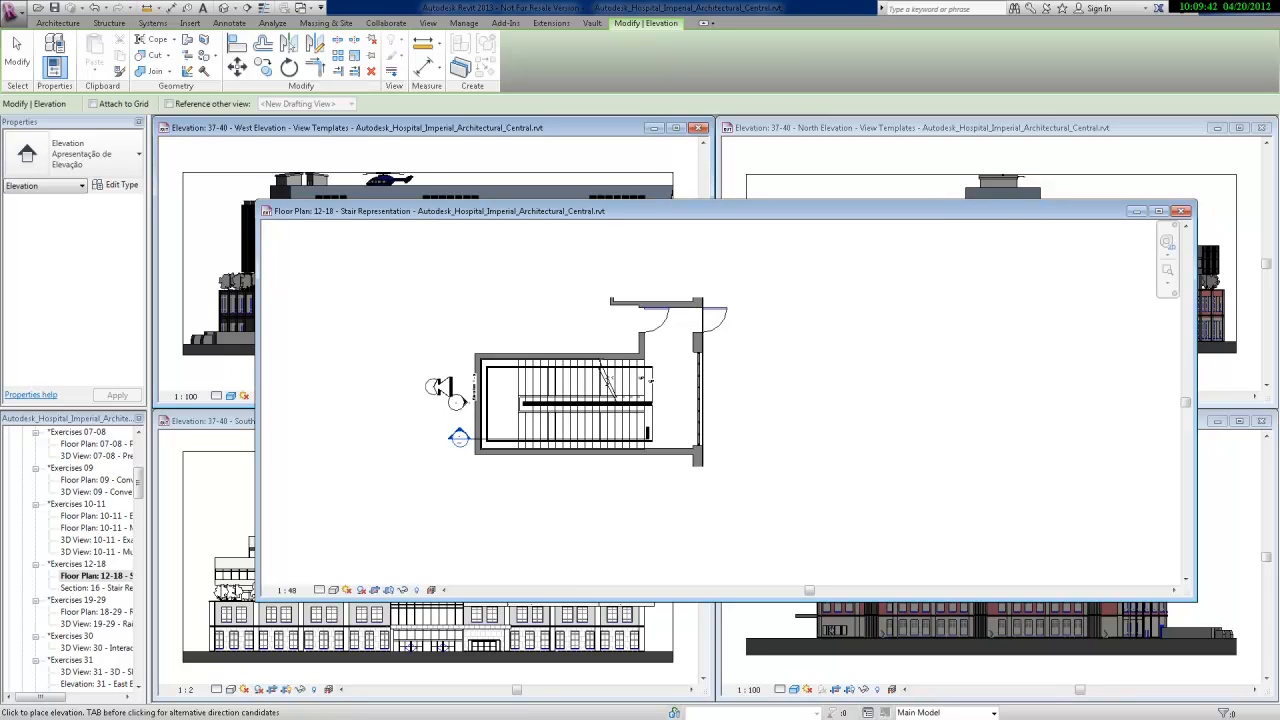
left_click(455, 400)
key("Escape")
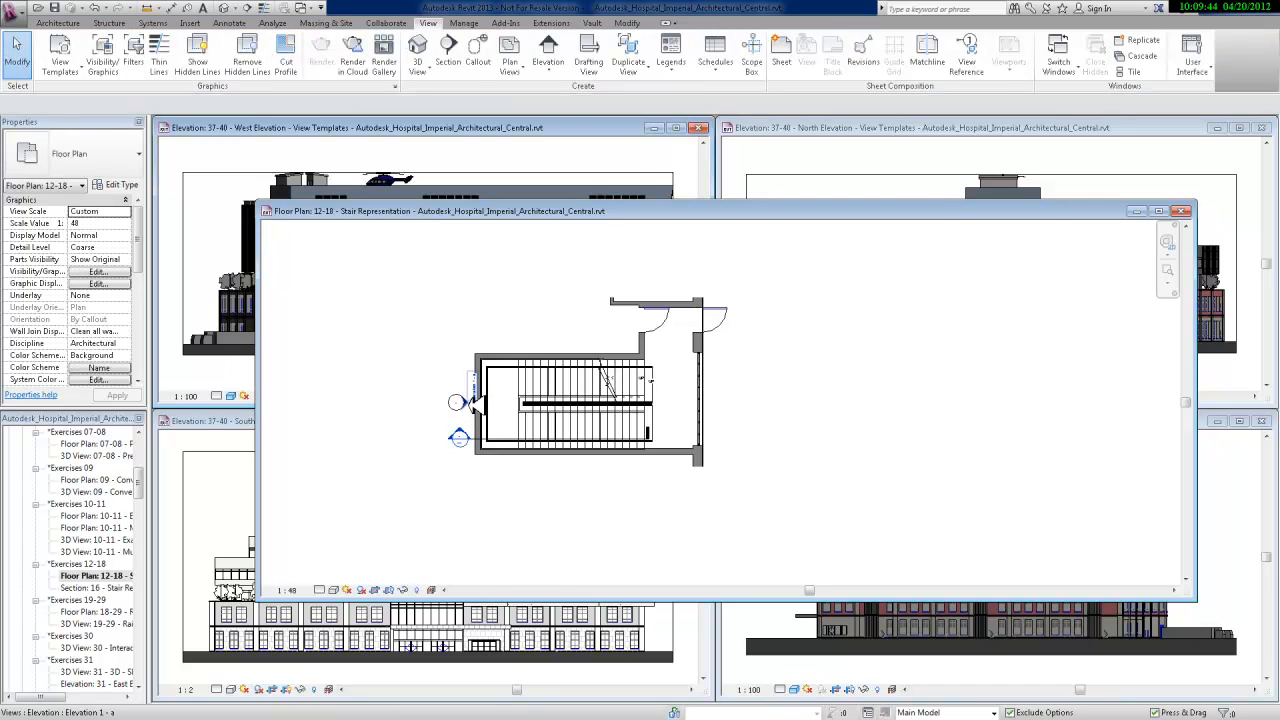
double_click(466, 402)
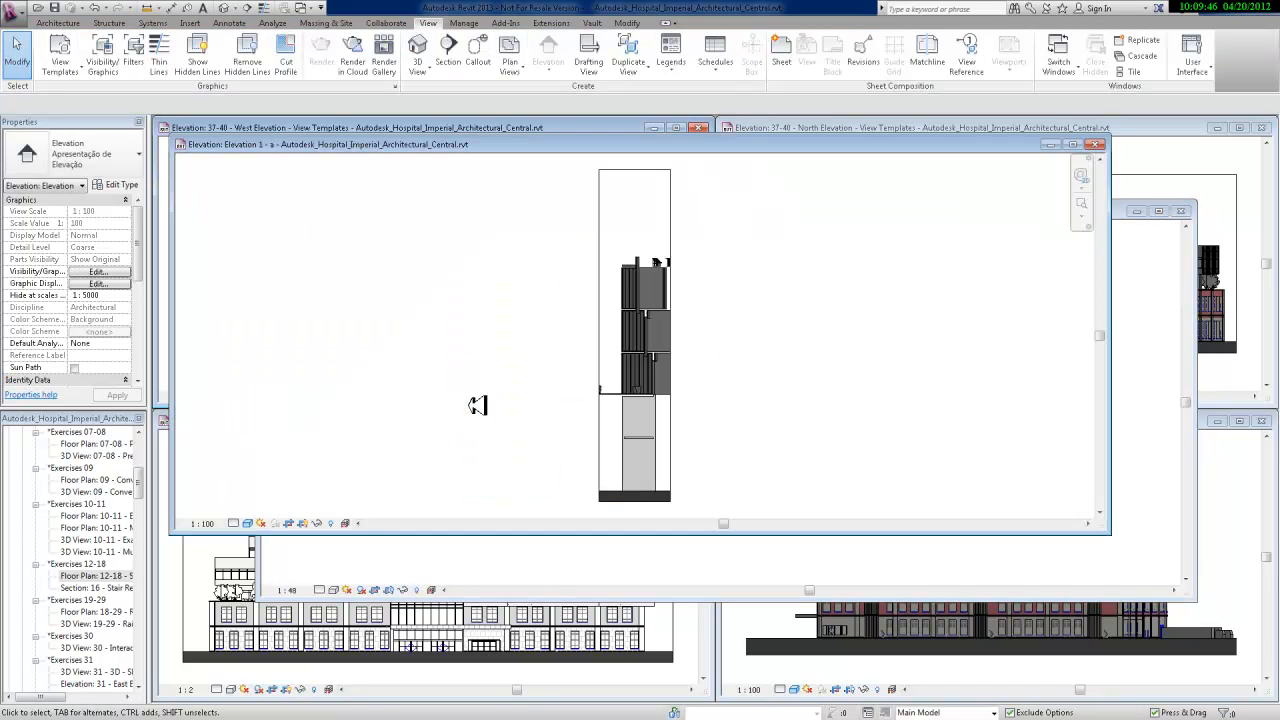
Step: Extend the right edge of the new elevation's crop region to nearly three times its width and review the view's properties
left_click(674, 437)
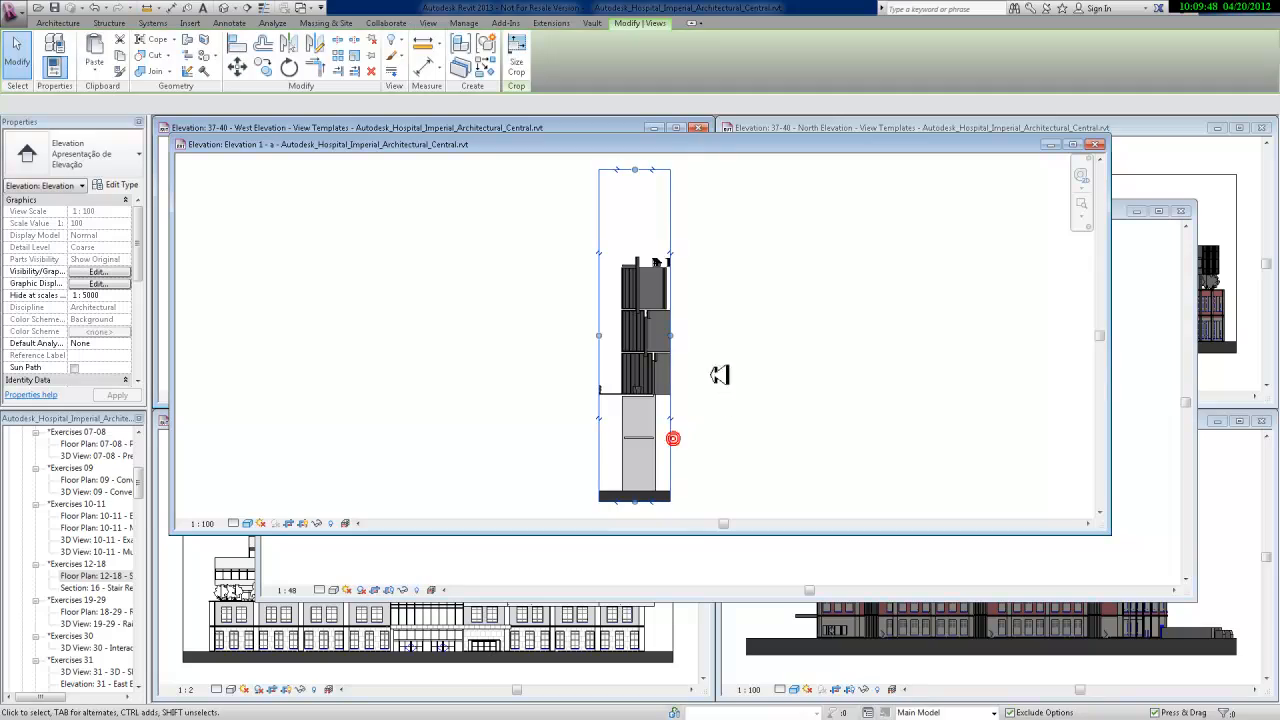
left_click_drag(671, 336, 780, 347)
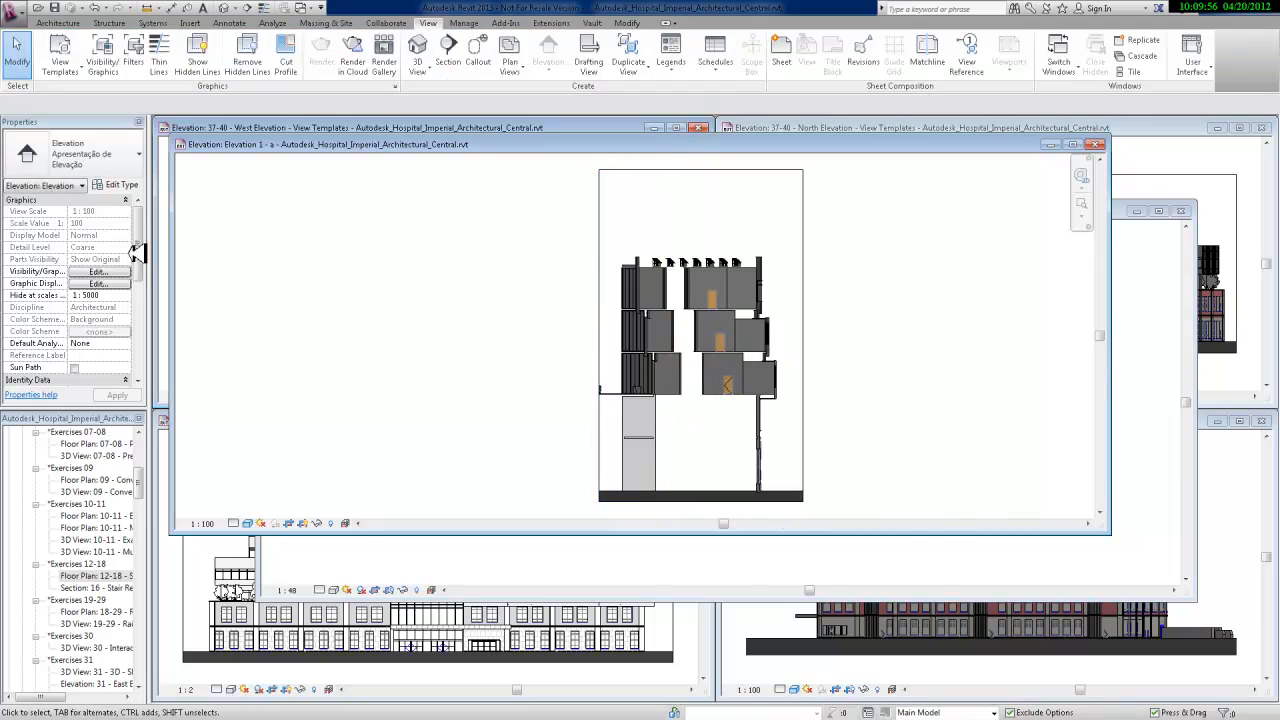
left_click_drag(137, 251, 148, 292)
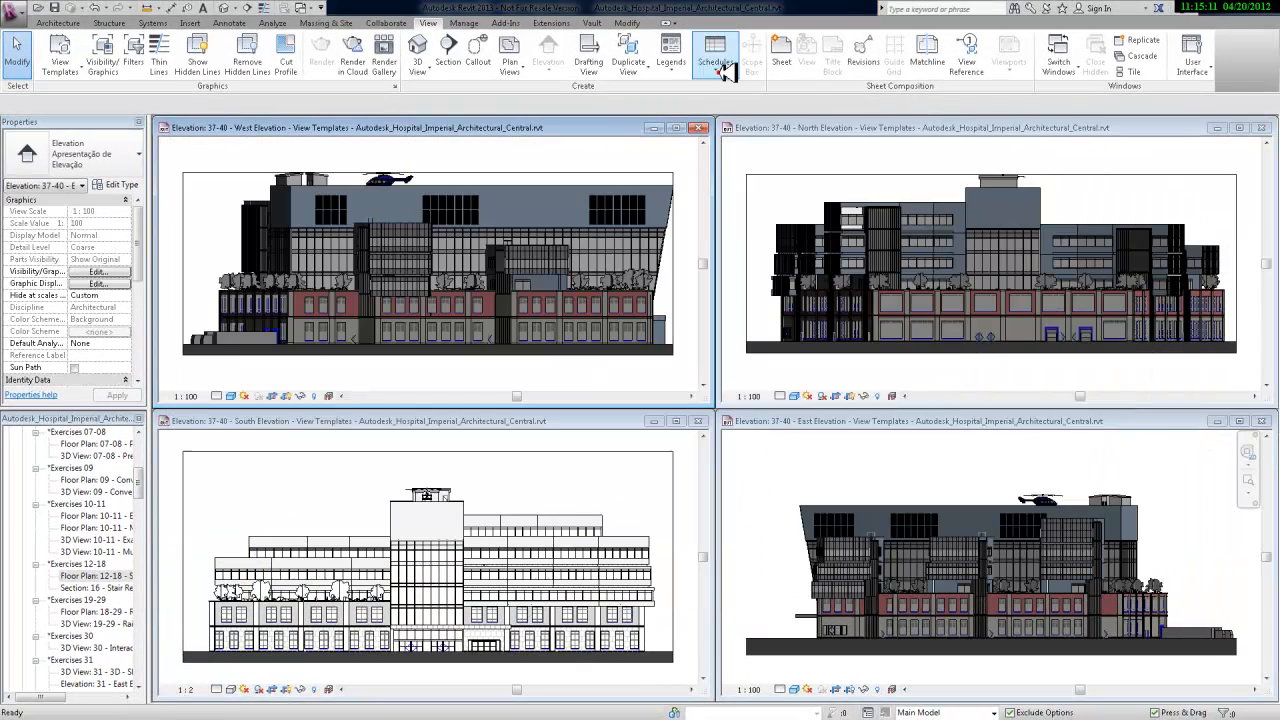
Step: Start a view list with the fields Building Zone, View Name, View Template and View Use, in that order
left_click(715, 57)
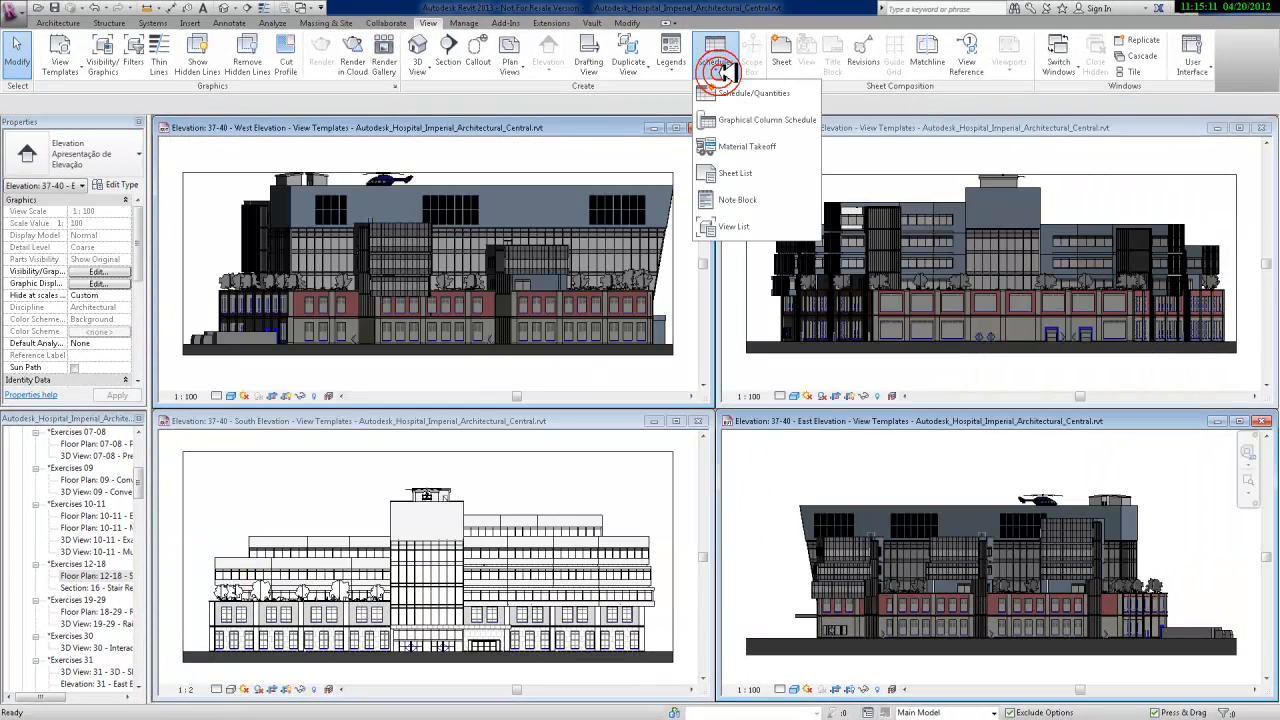
left_click(762, 228)
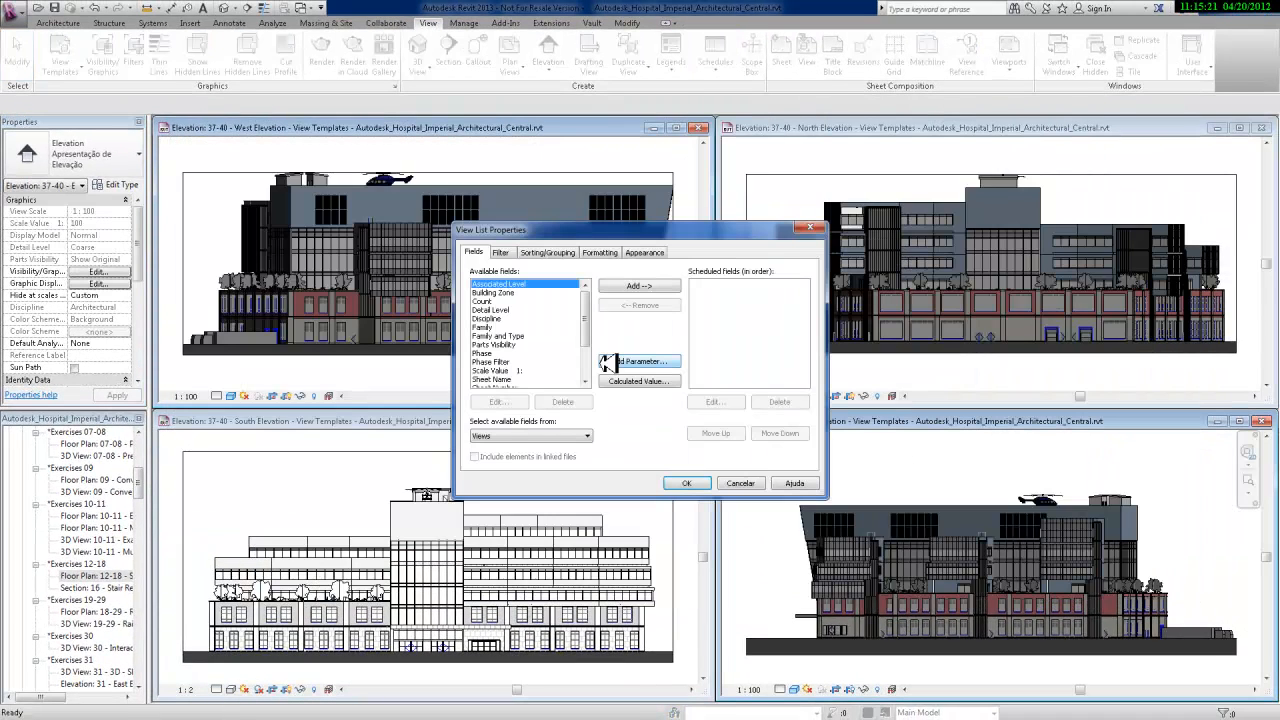
left_click(495, 293)
left_click(640, 286)
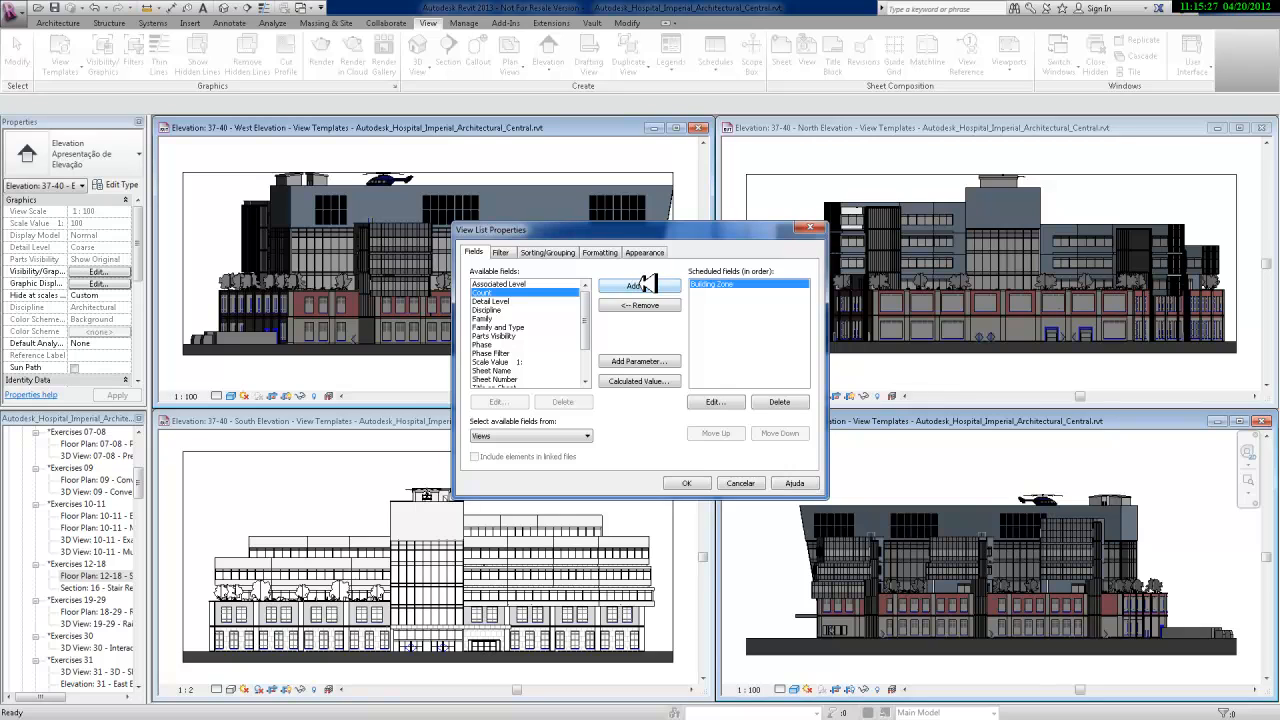
left_click_drag(586, 300, 590, 340)
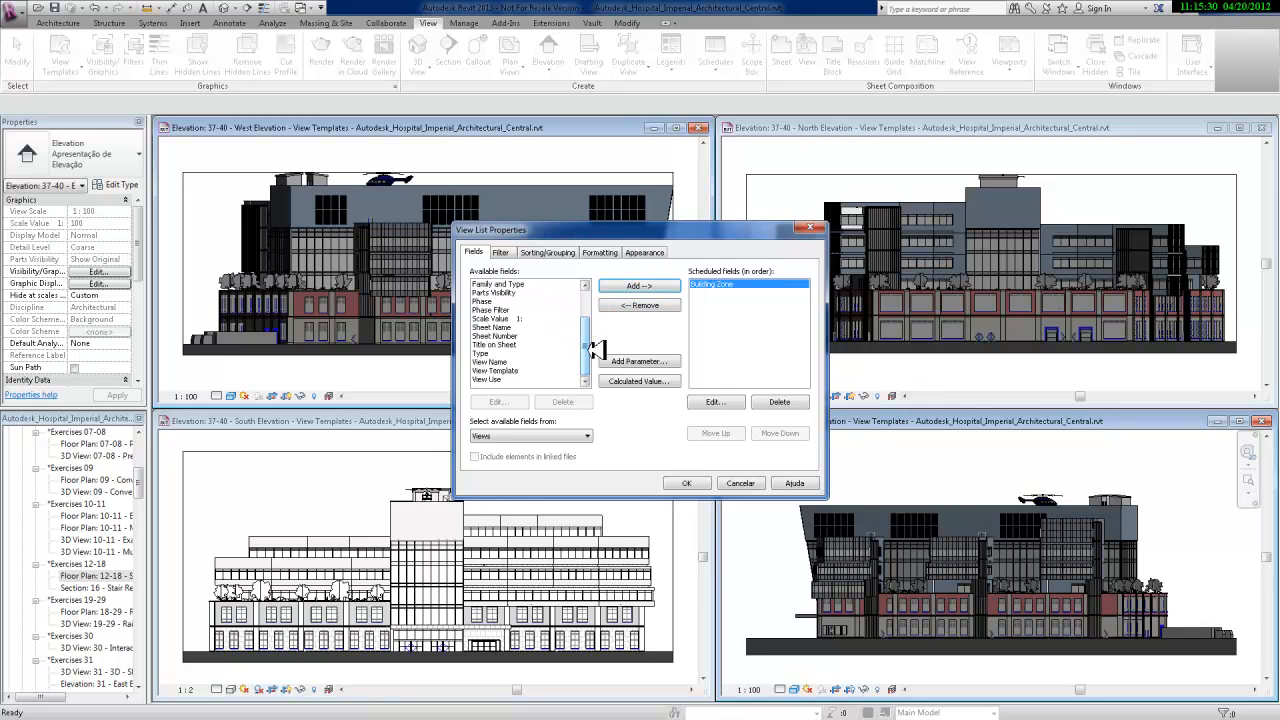
left_click(497, 363)
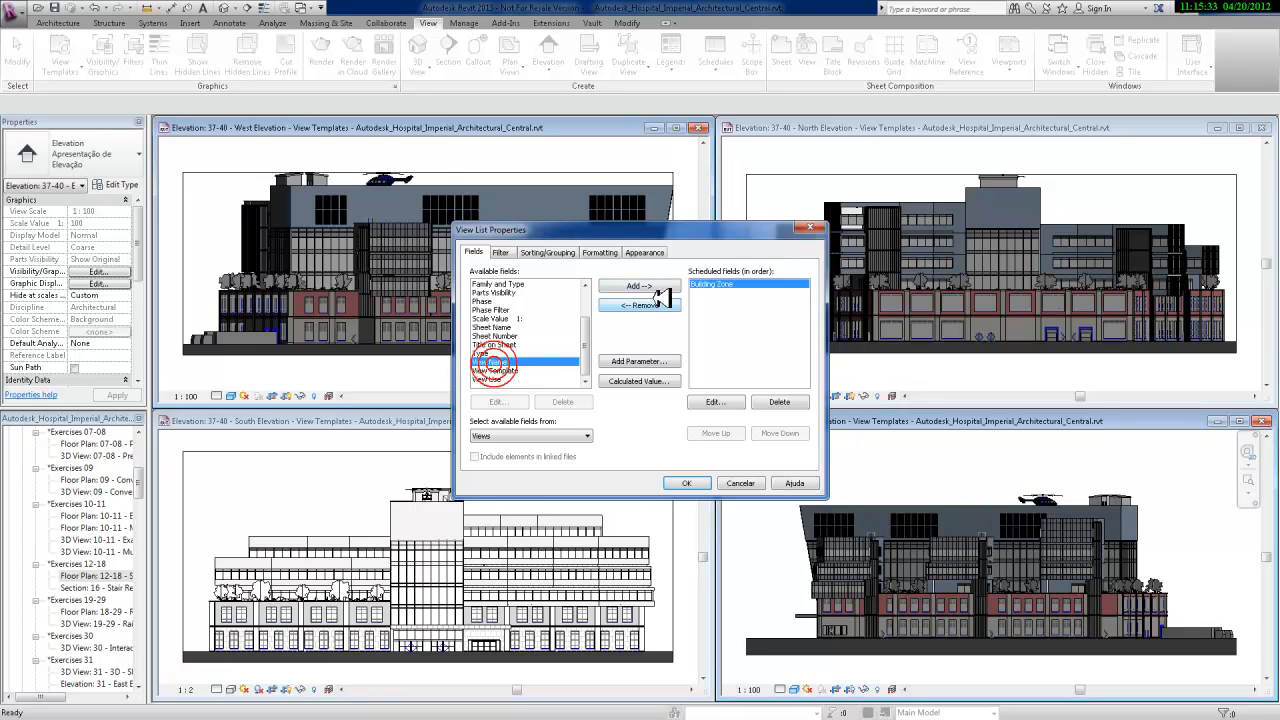
left_click(640, 286)
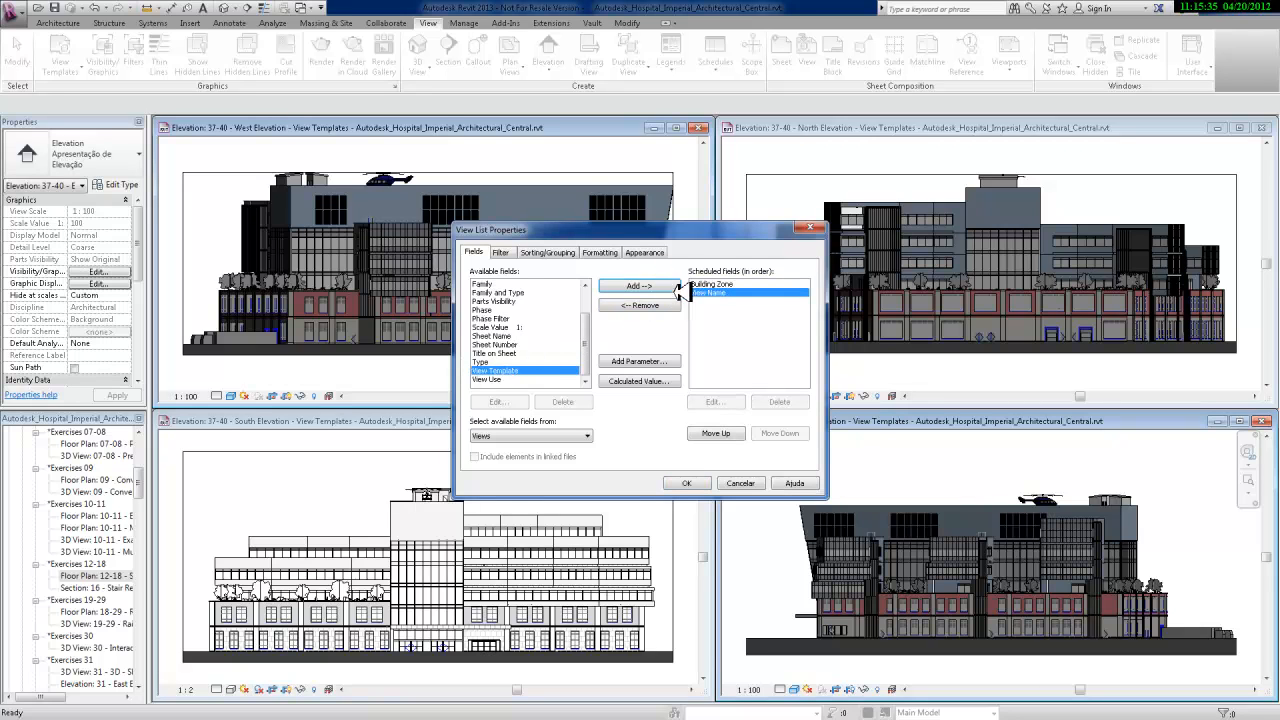
left_click(670, 284)
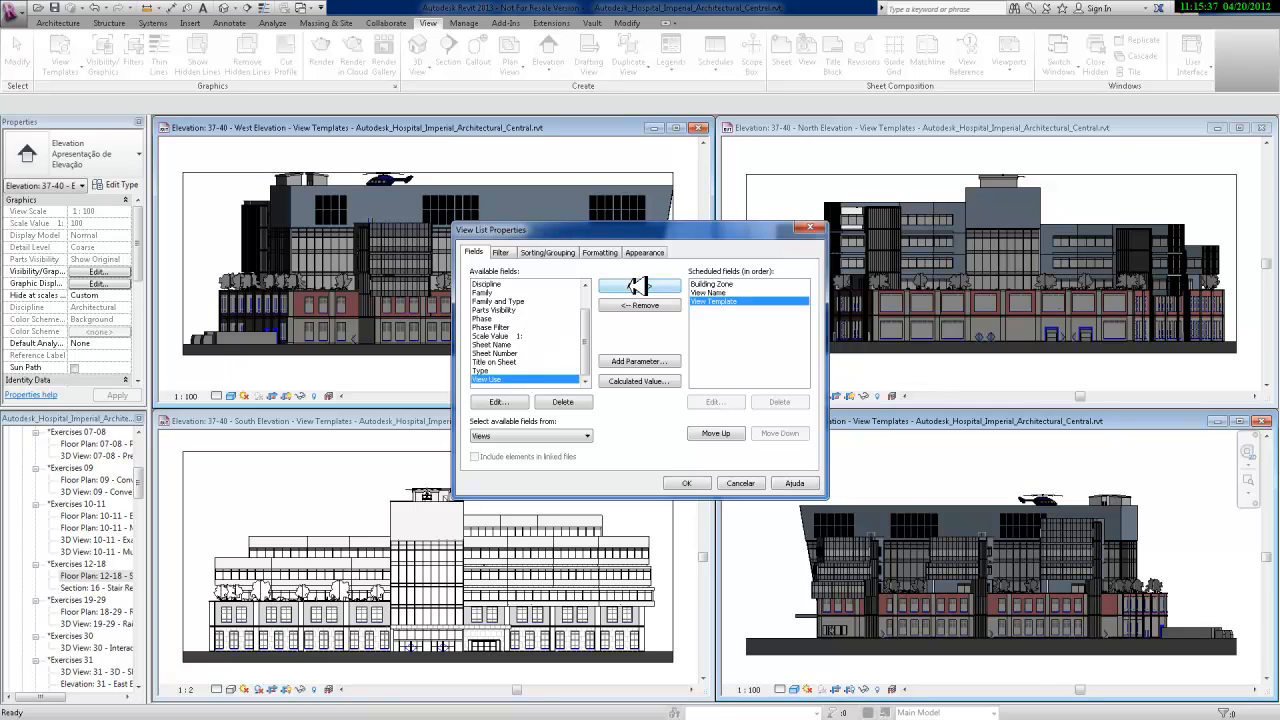
left_click(666, 286)
Step: Sort the view list by Building Zone in ascending order with a header and blank line for each group, and create it
left_click(547, 251)
left_click(566, 273)
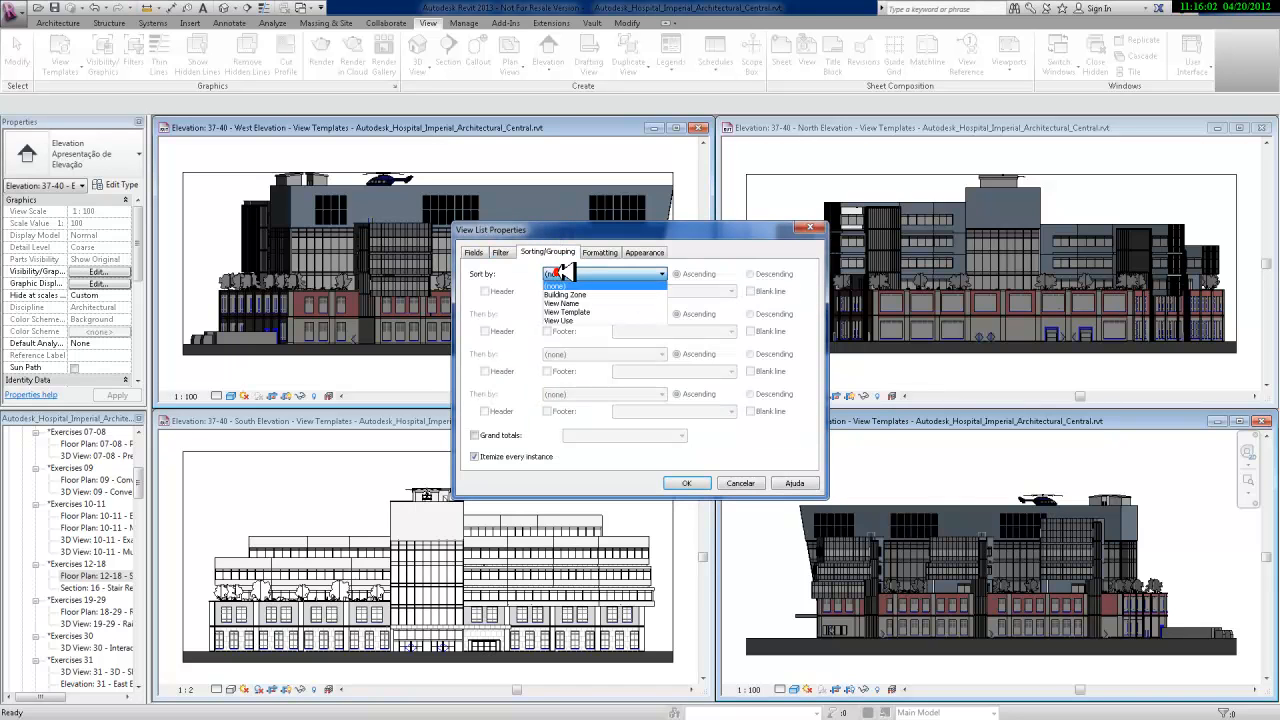
left_click(570, 291)
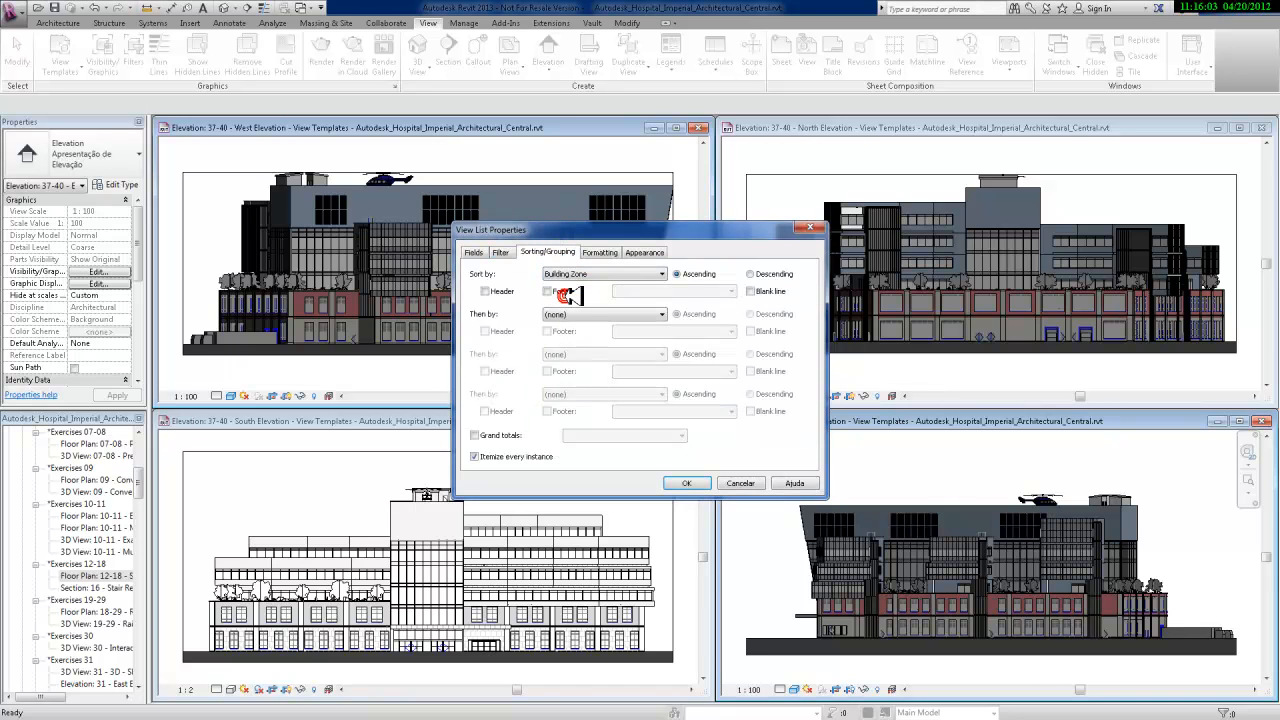
left_click(485, 291)
left_click(752, 291)
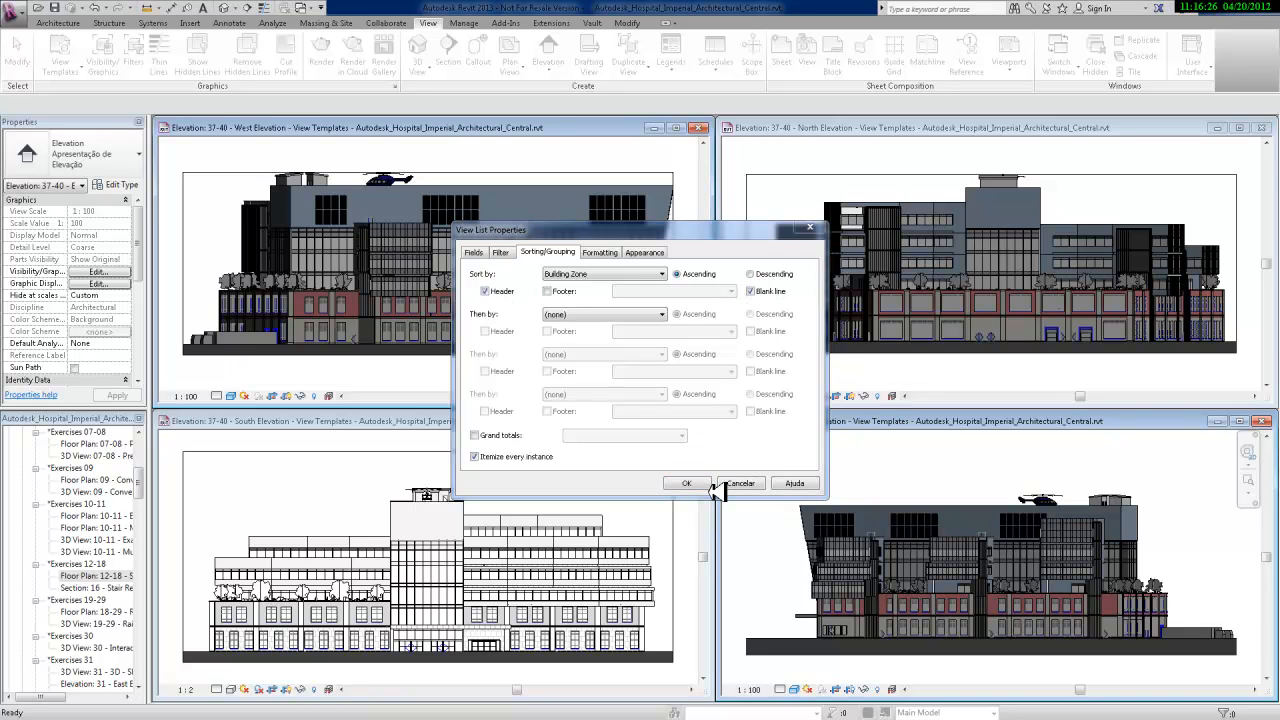
left_click(712, 484)
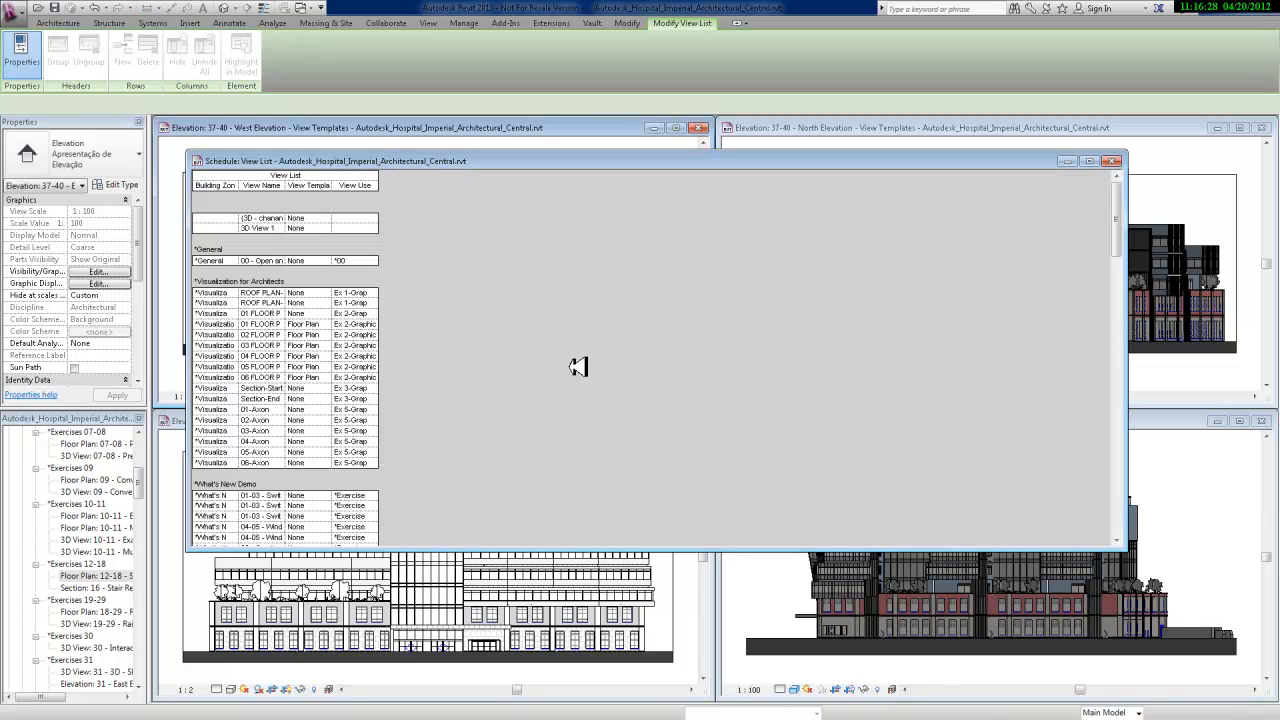
Step: Assign the ELEVAÇÃO APRESENTAÇÃO view template to the second 01-03 view under *What's New Demo in the view list
left_click(296, 505)
left_click(325, 505)
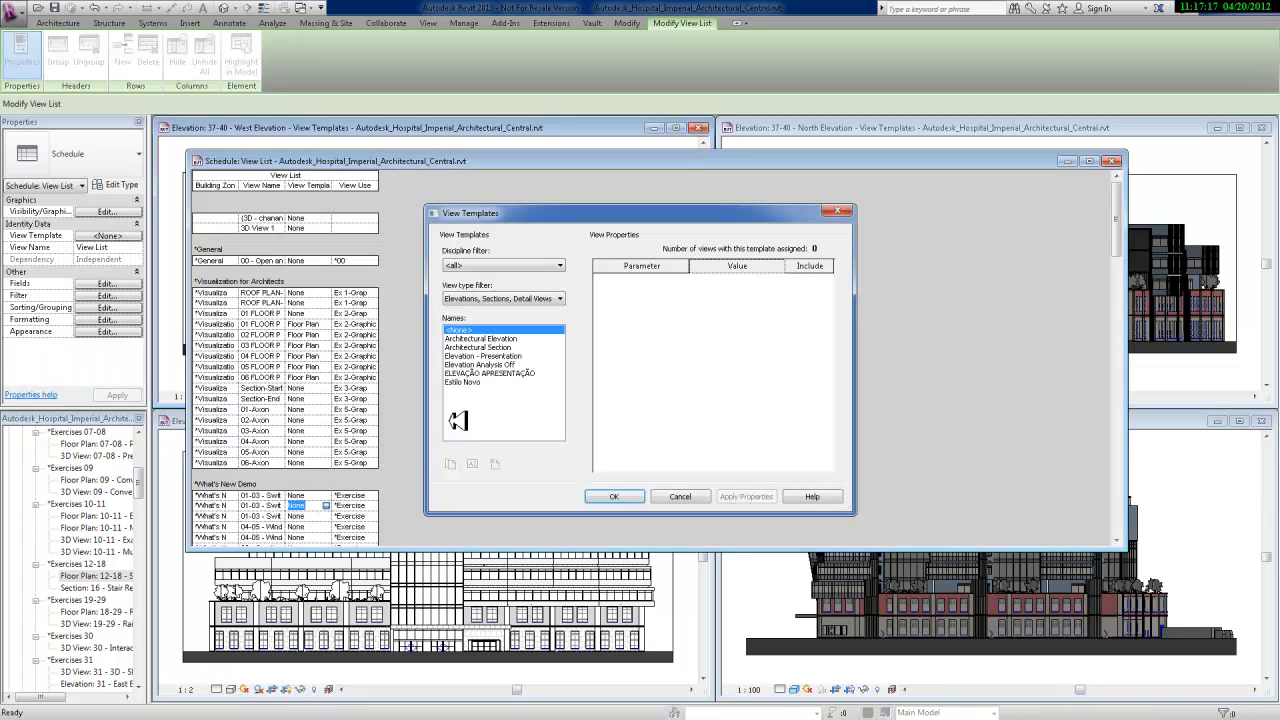
left_click(482, 373)
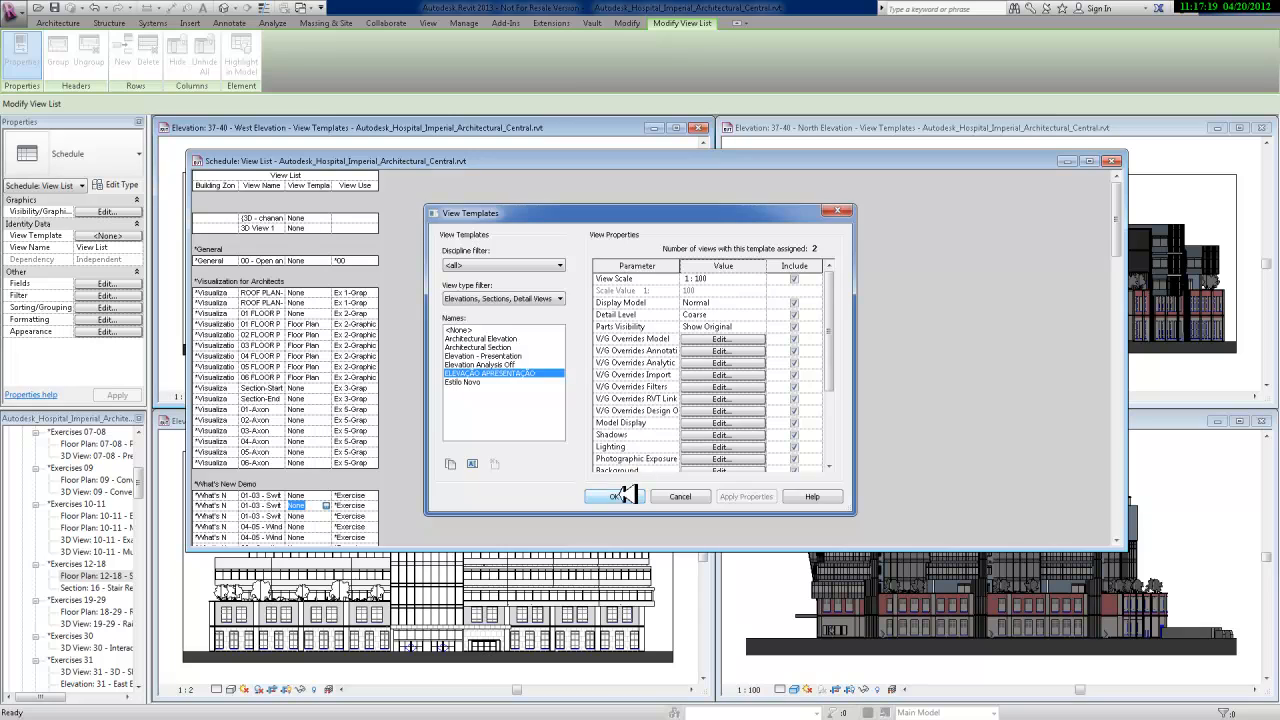
left_click(614, 496)
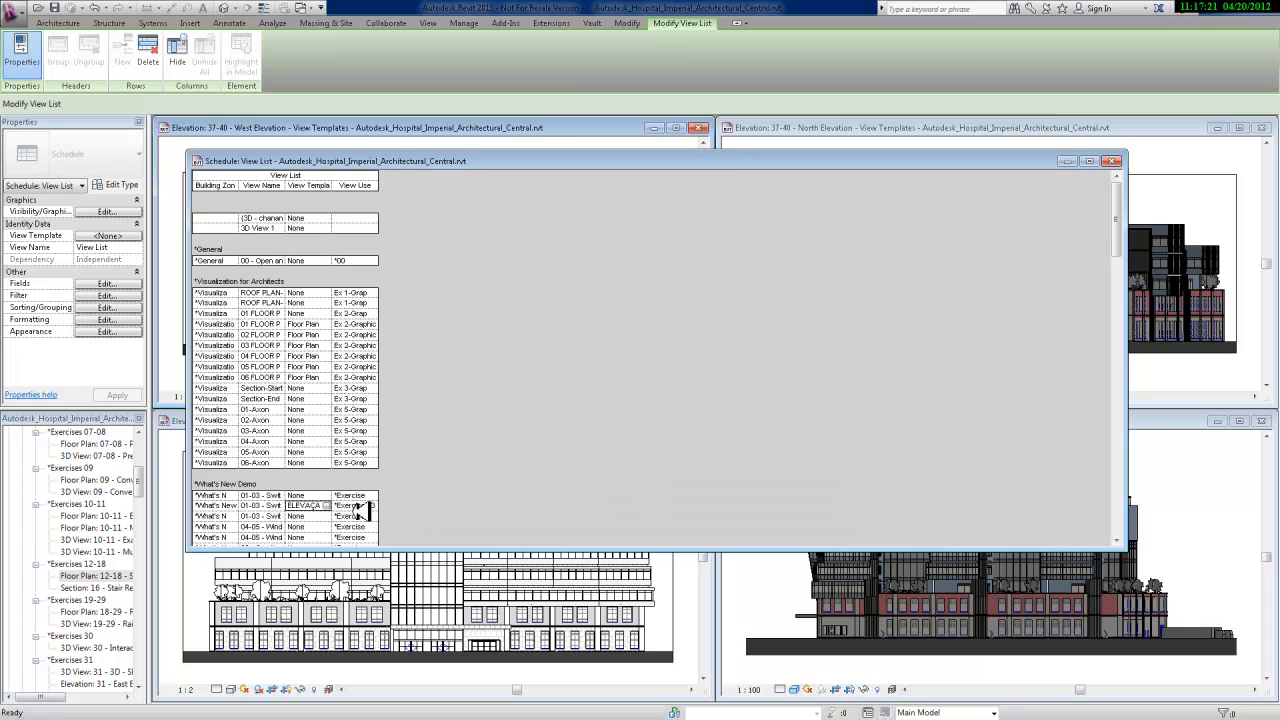